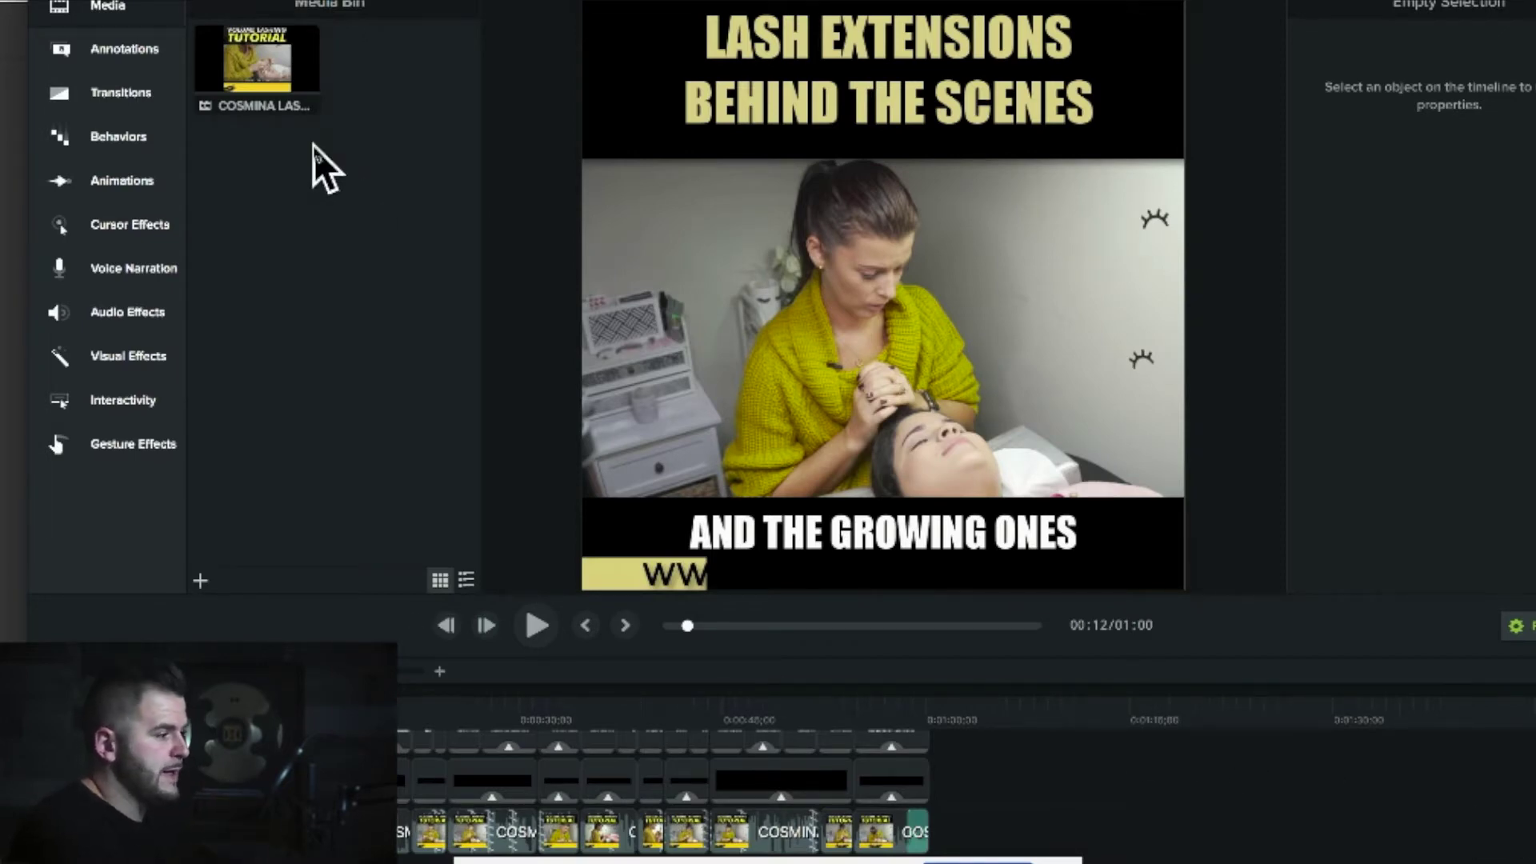
# Set the project canvas to custom dimensions of 1080 pixels wide by 1080 pixels high and apply the settings
pyautogui.click(1064, 42)
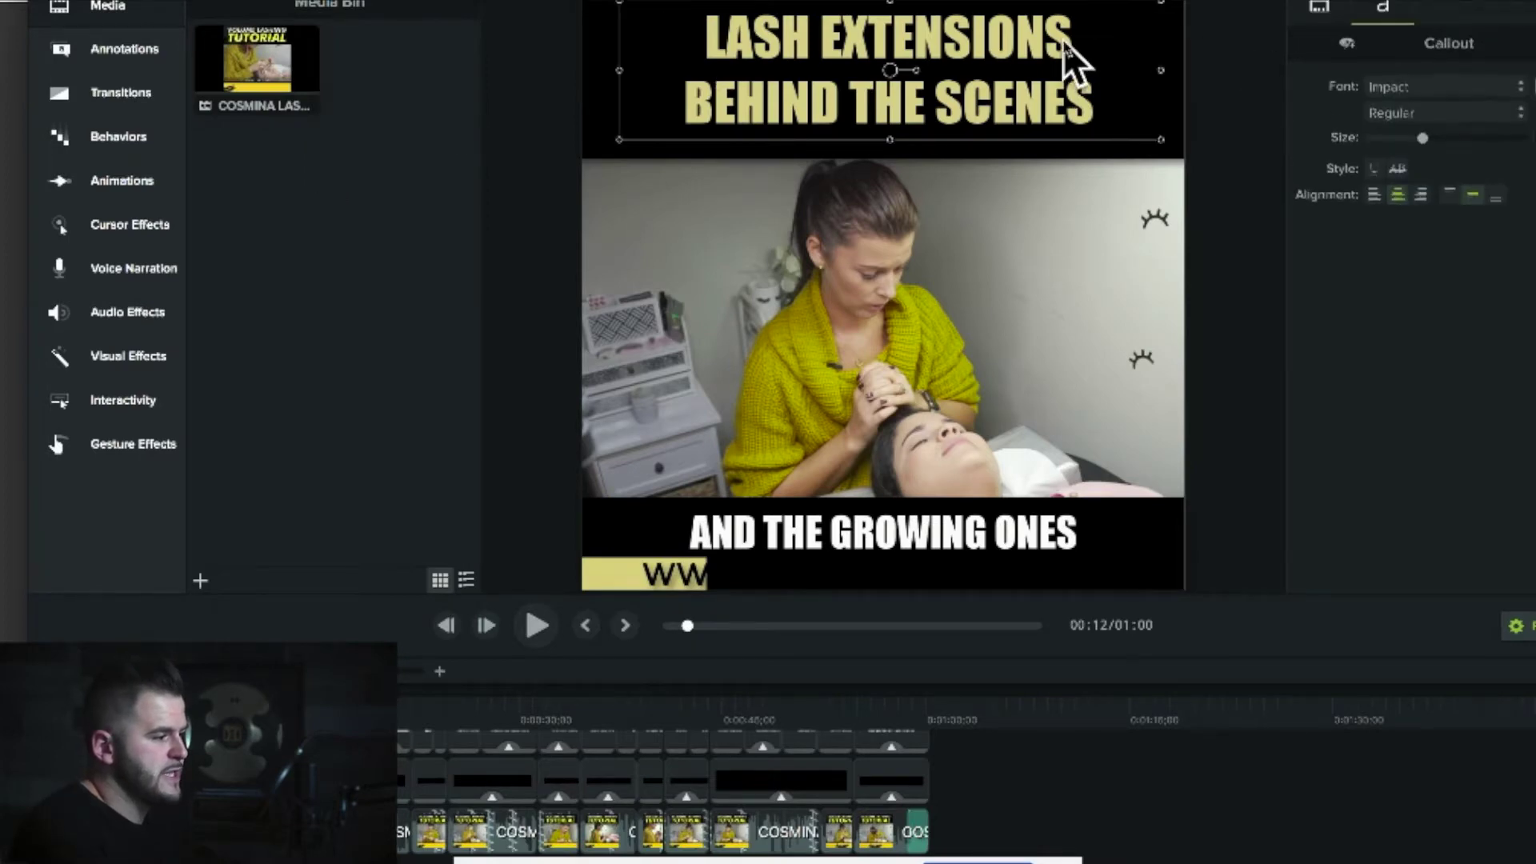
pyautogui.click(900, 2)
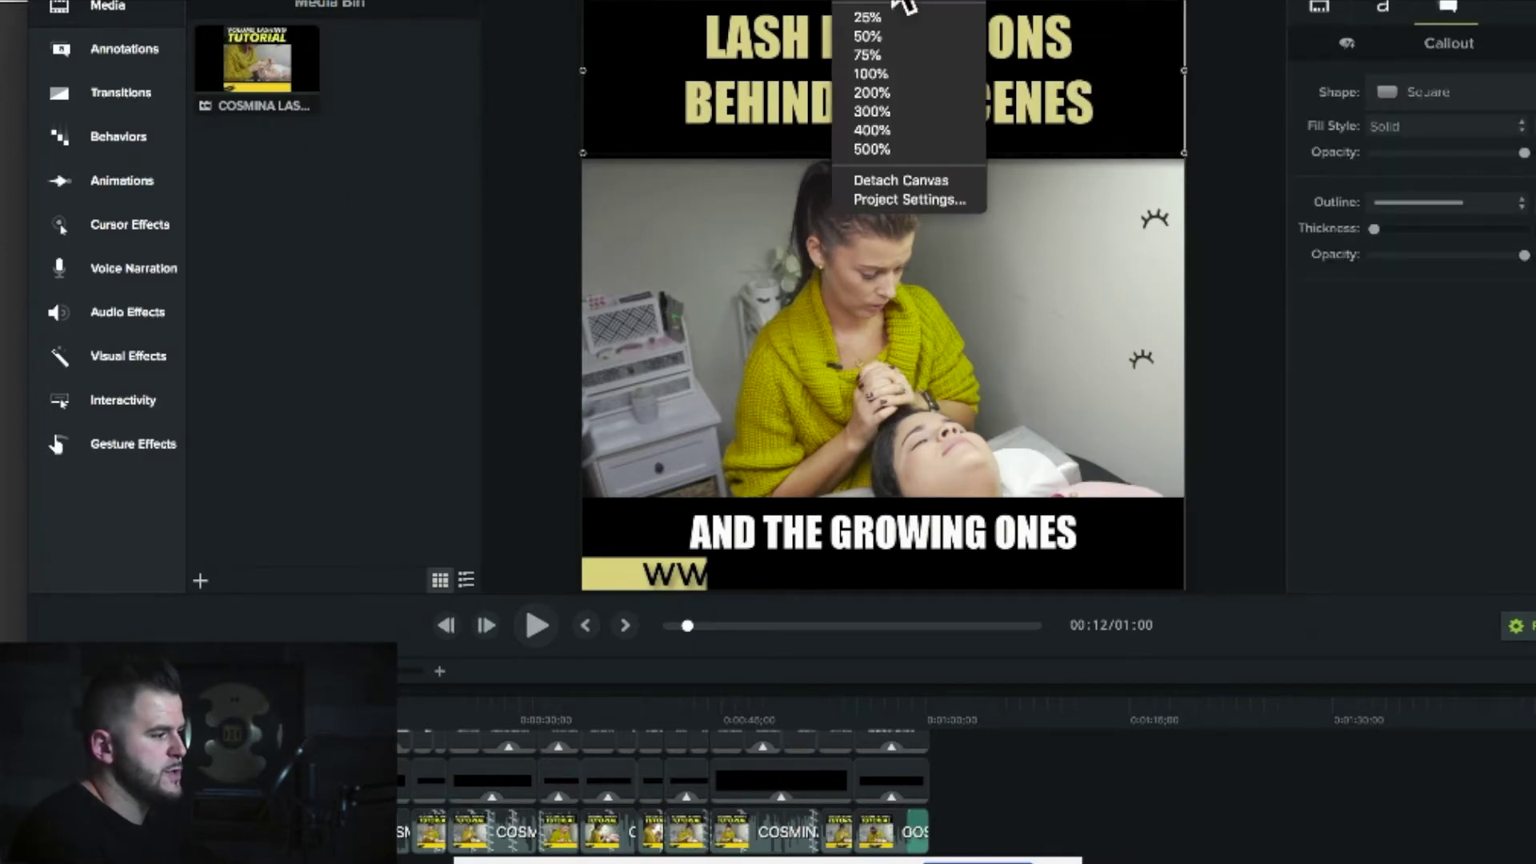
pyautogui.click(900, 199)
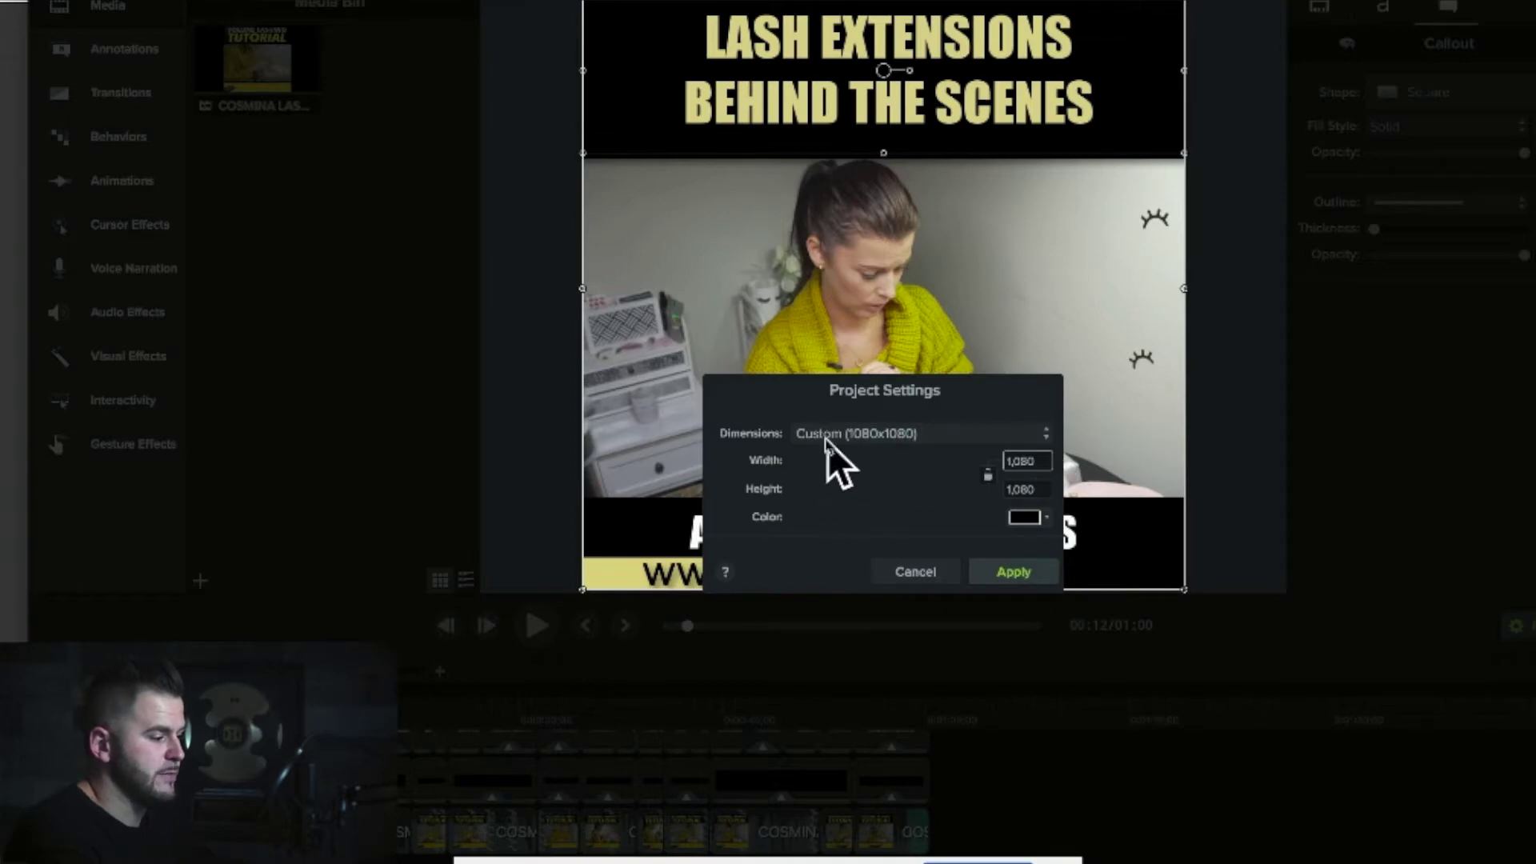
pyautogui.click(805, 439)
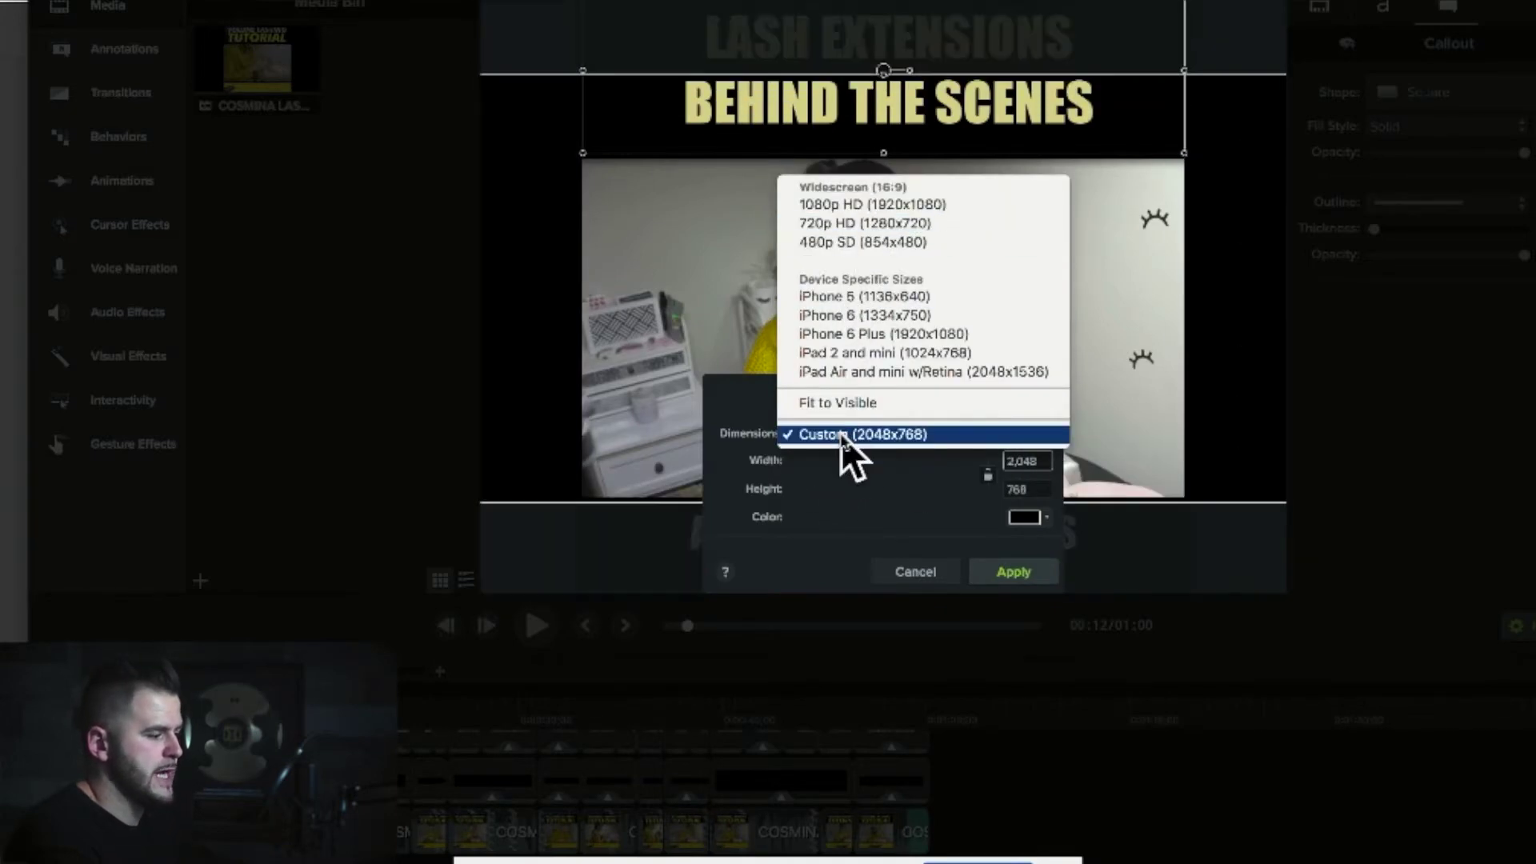
pyautogui.click(841, 434)
pyautogui.doubleClick(1026, 460)
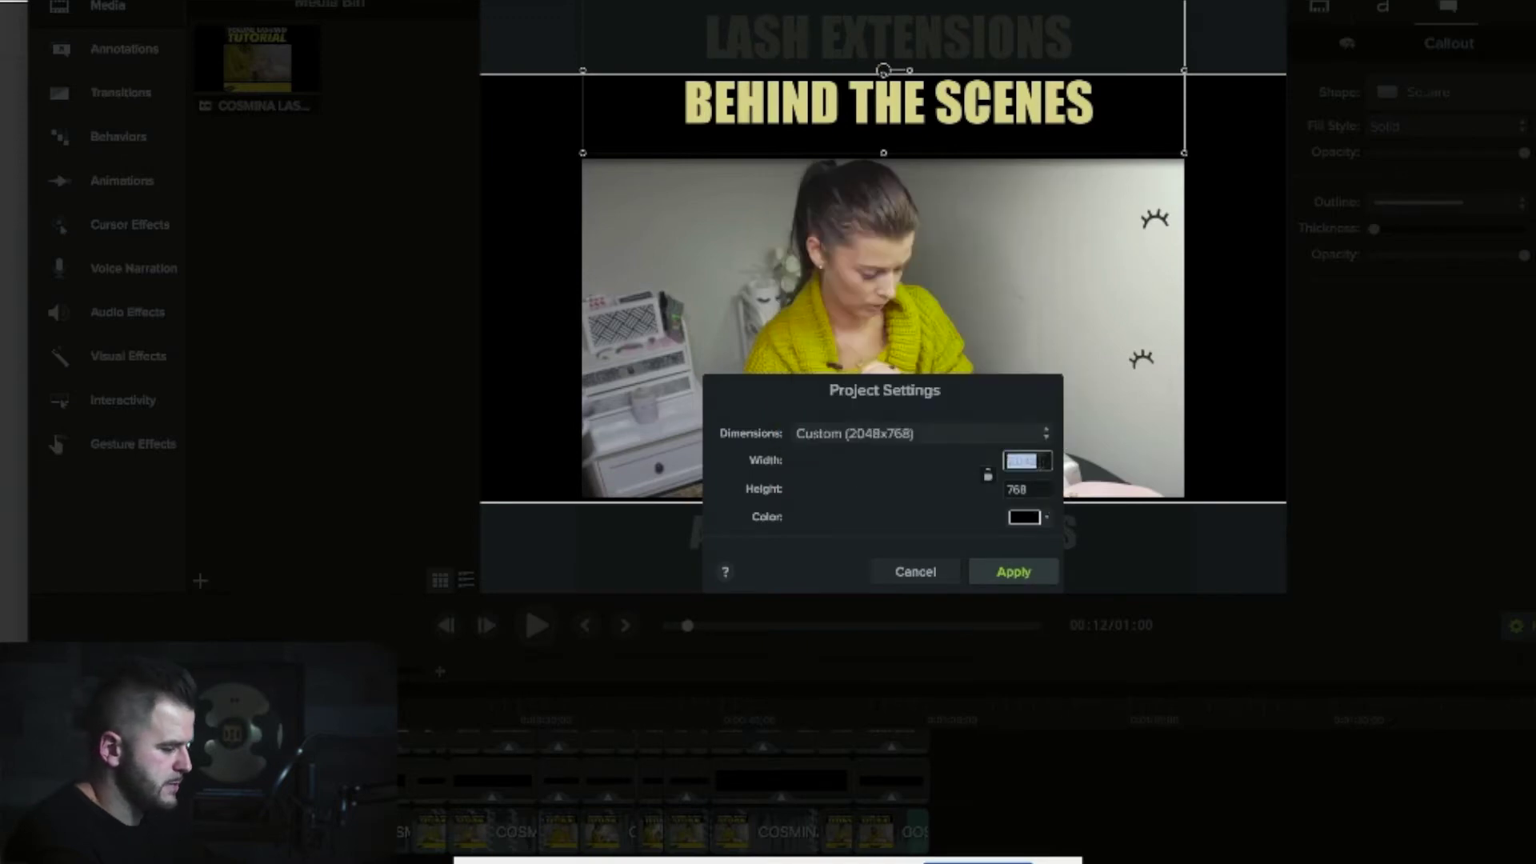
pyautogui.write('1080')
pyautogui.doubleClick(1039, 489)
pyautogui.write('1080')
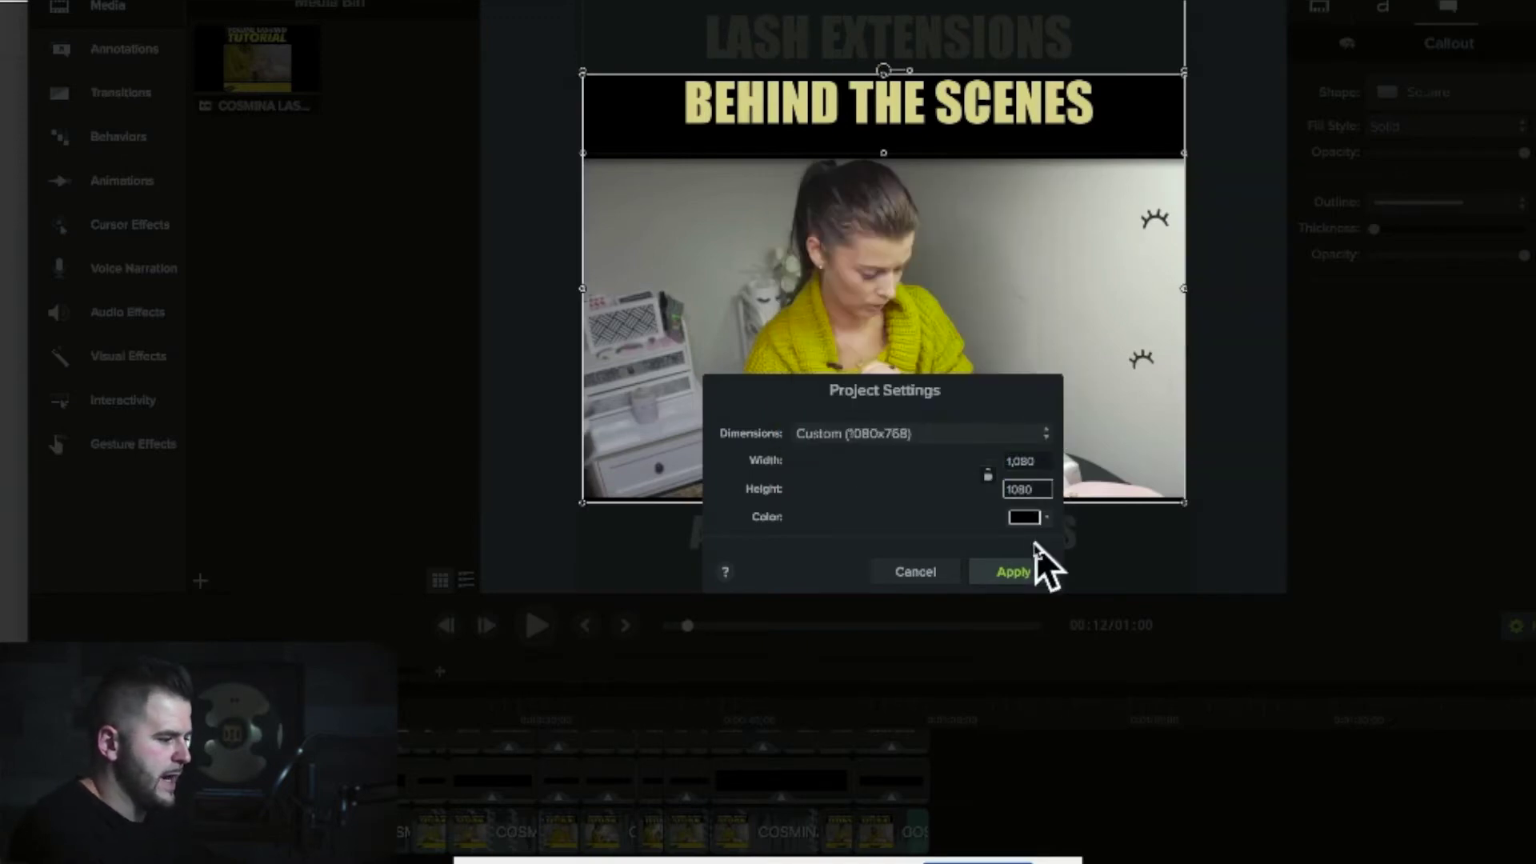
pyautogui.click(1015, 571)
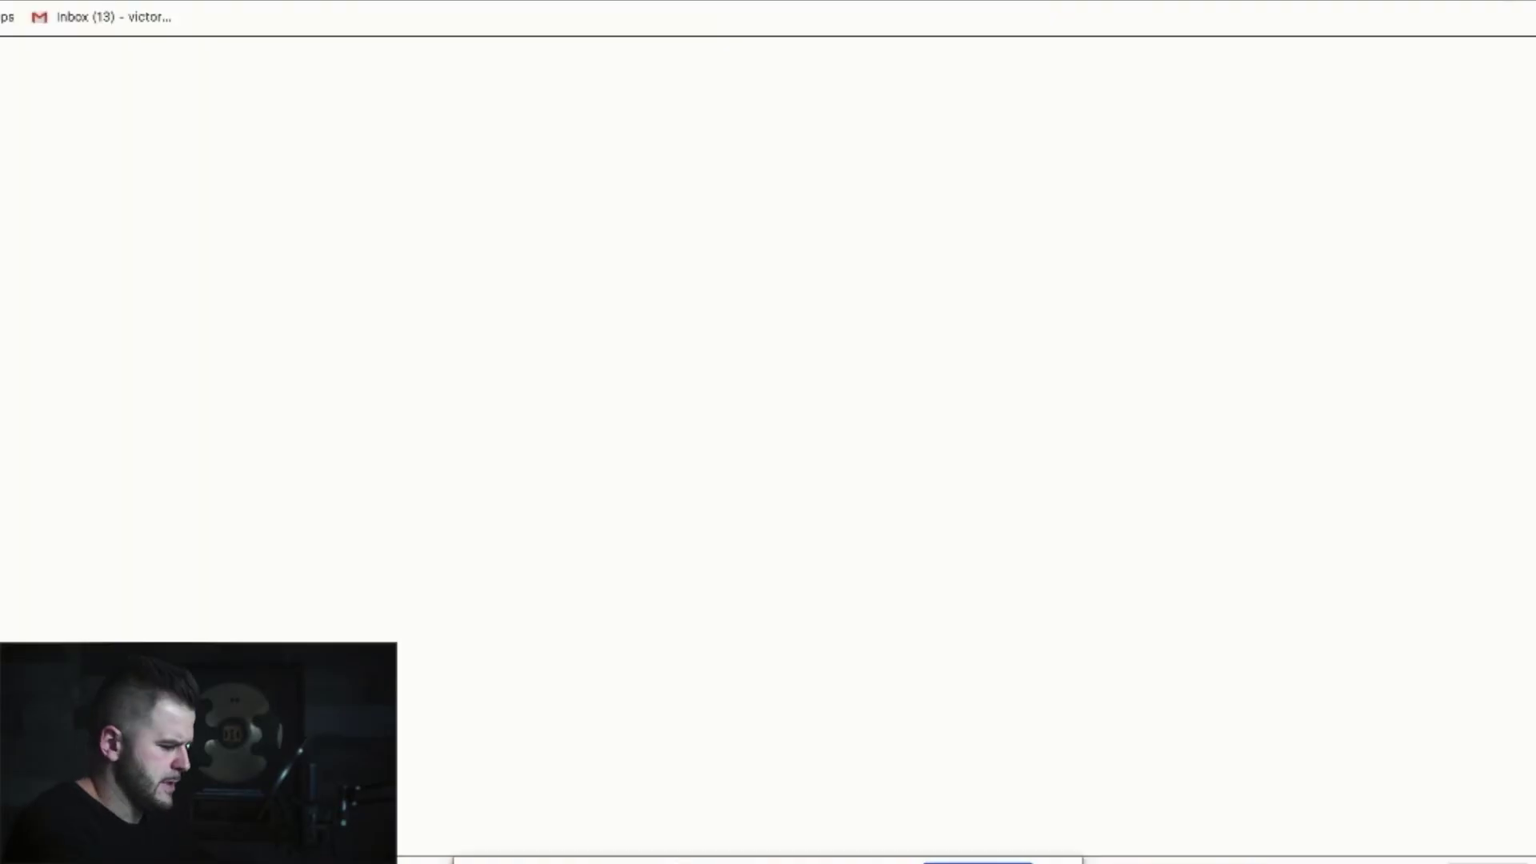
# Switch to the browser and search Google for "igtv video dimensions"
pyautogui.write('go')
pyautogui.press('Return')
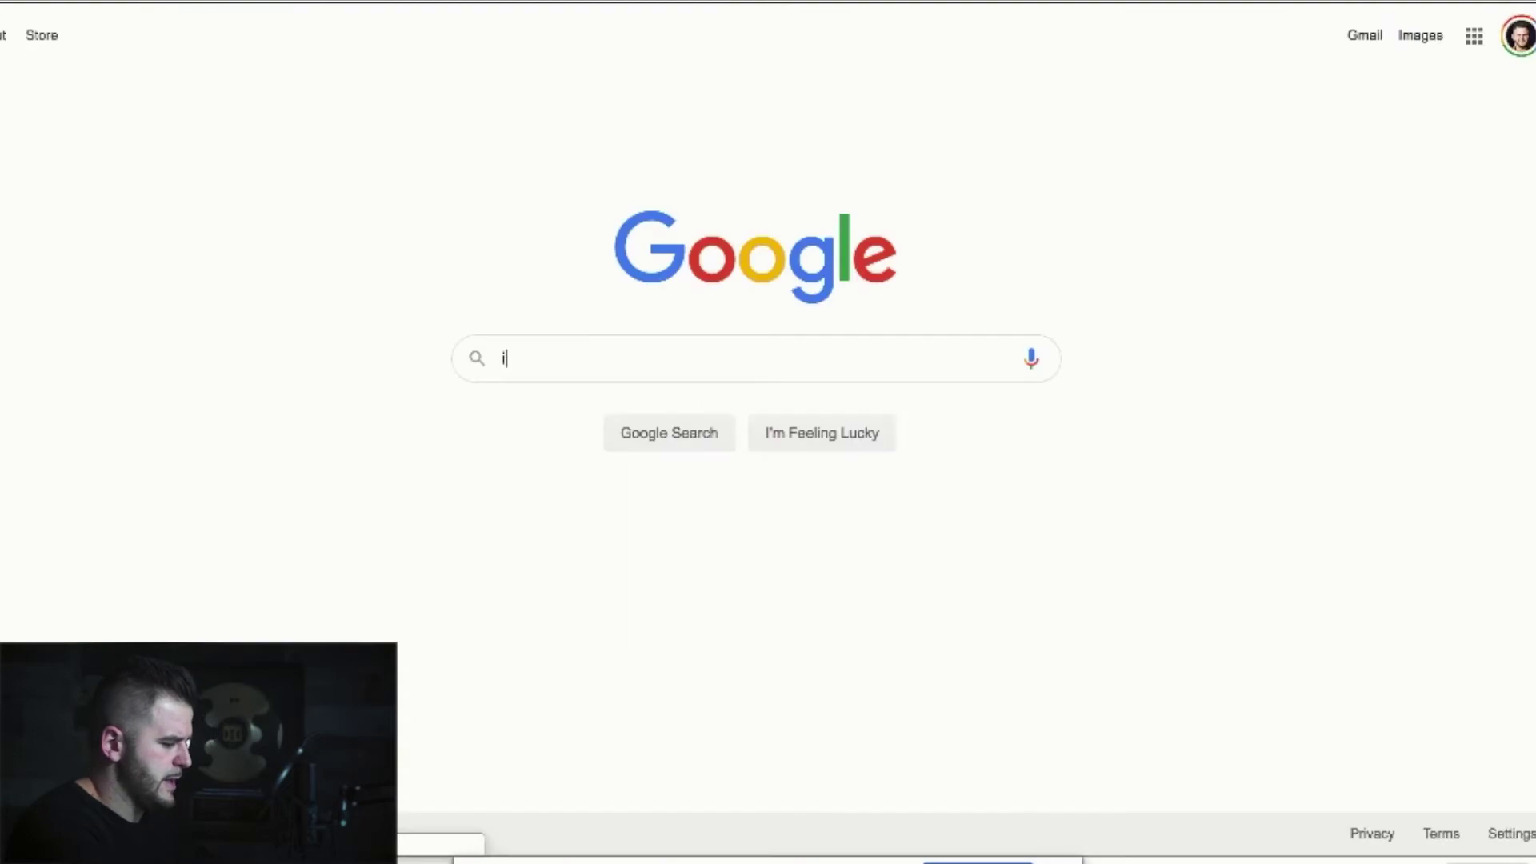
pyautogui.write('igtv 1080')
pyautogui.press('BackSpace')
pyautogui.press('BackSpace')
pyautogui.press('BackSpace')
pyautogui.press('BackSpace')
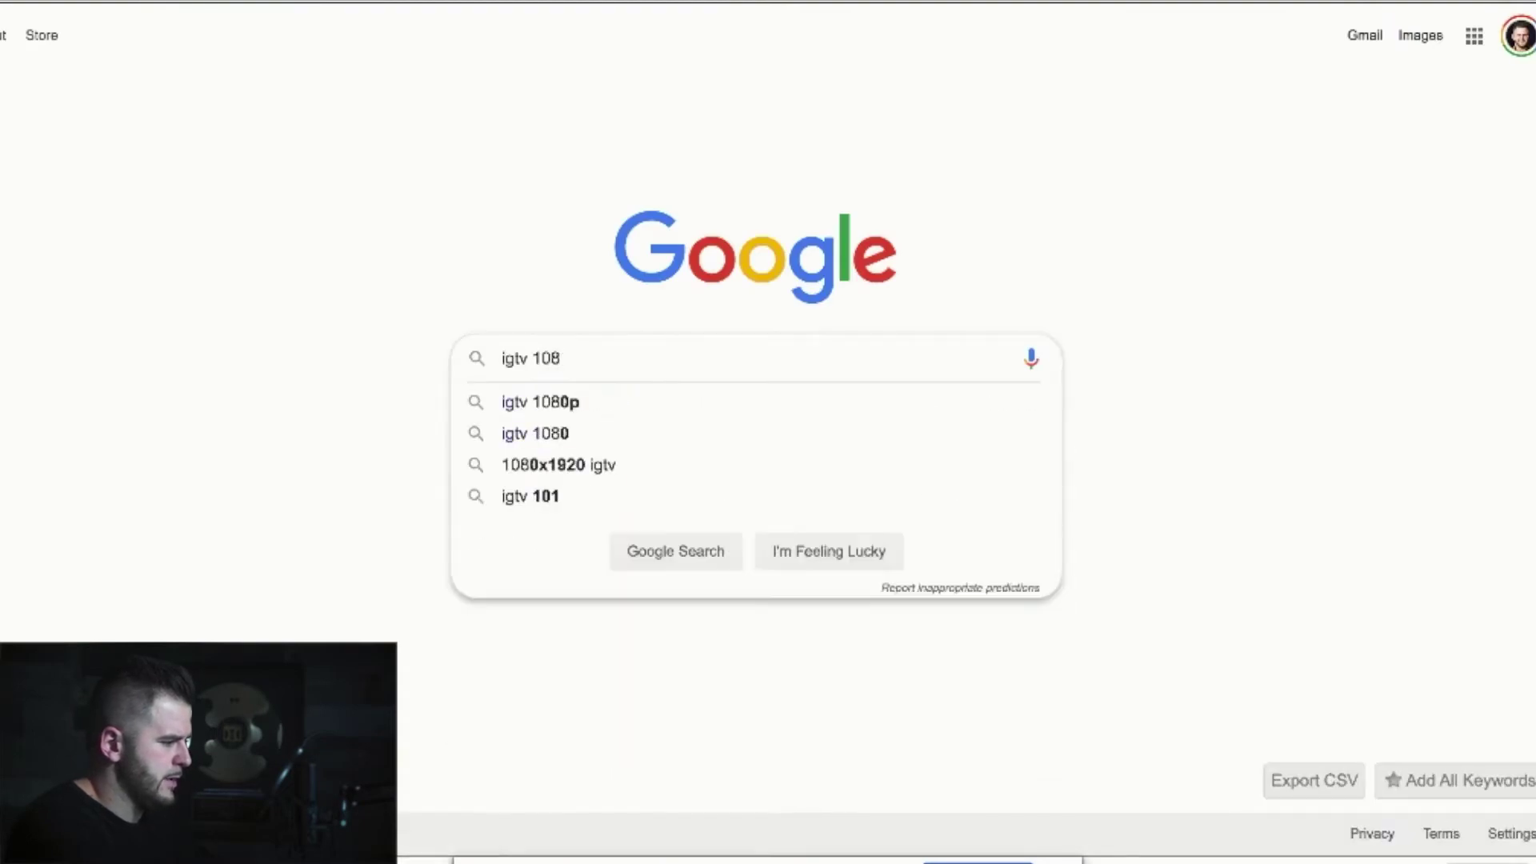
pyautogui.press('BackSpace')
pyautogui.write('video')
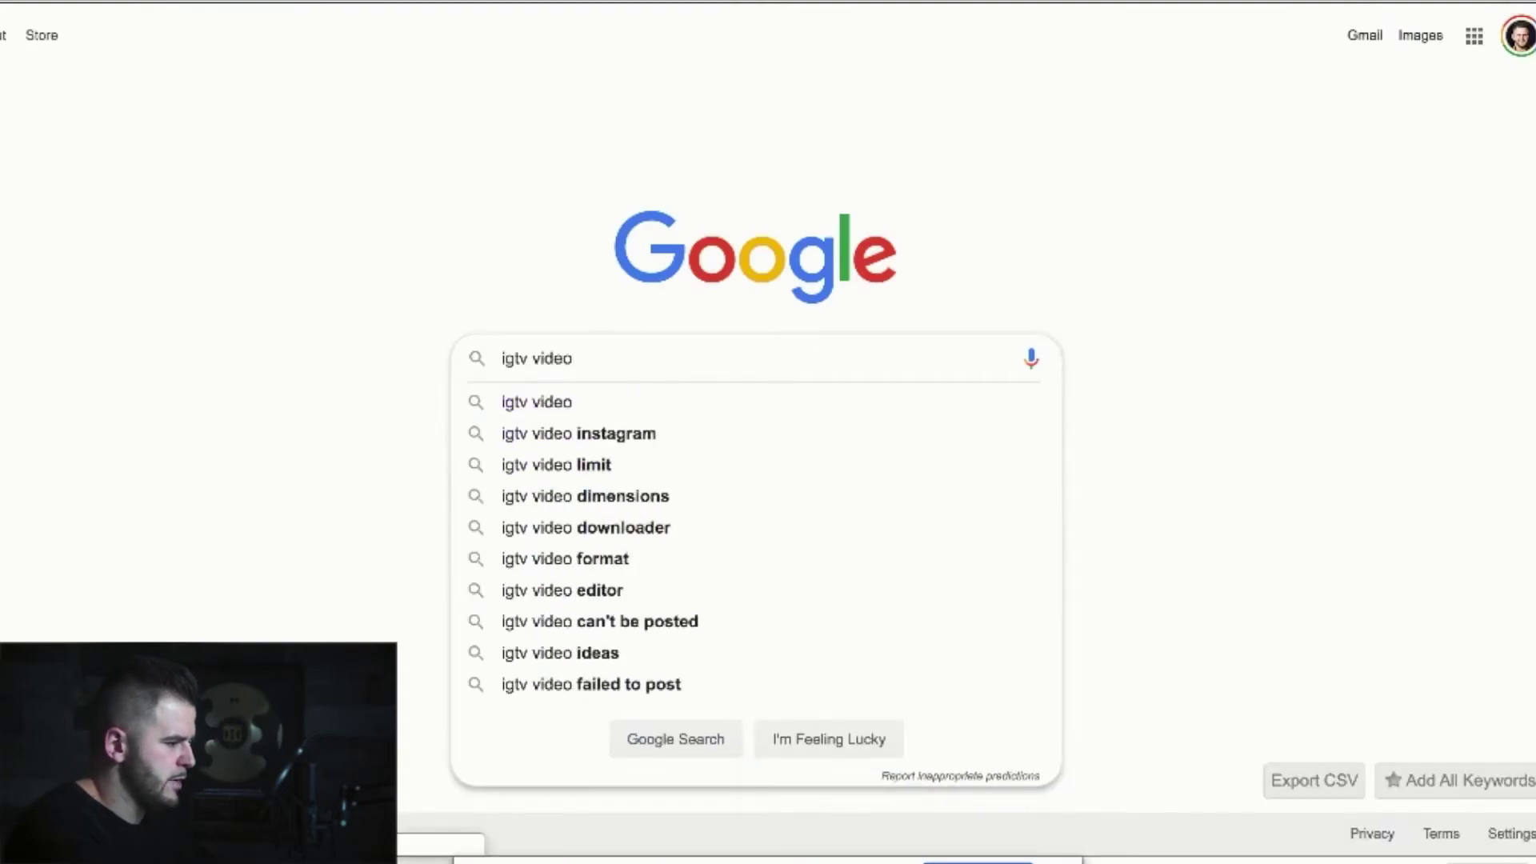
pyautogui.click(593, 498)
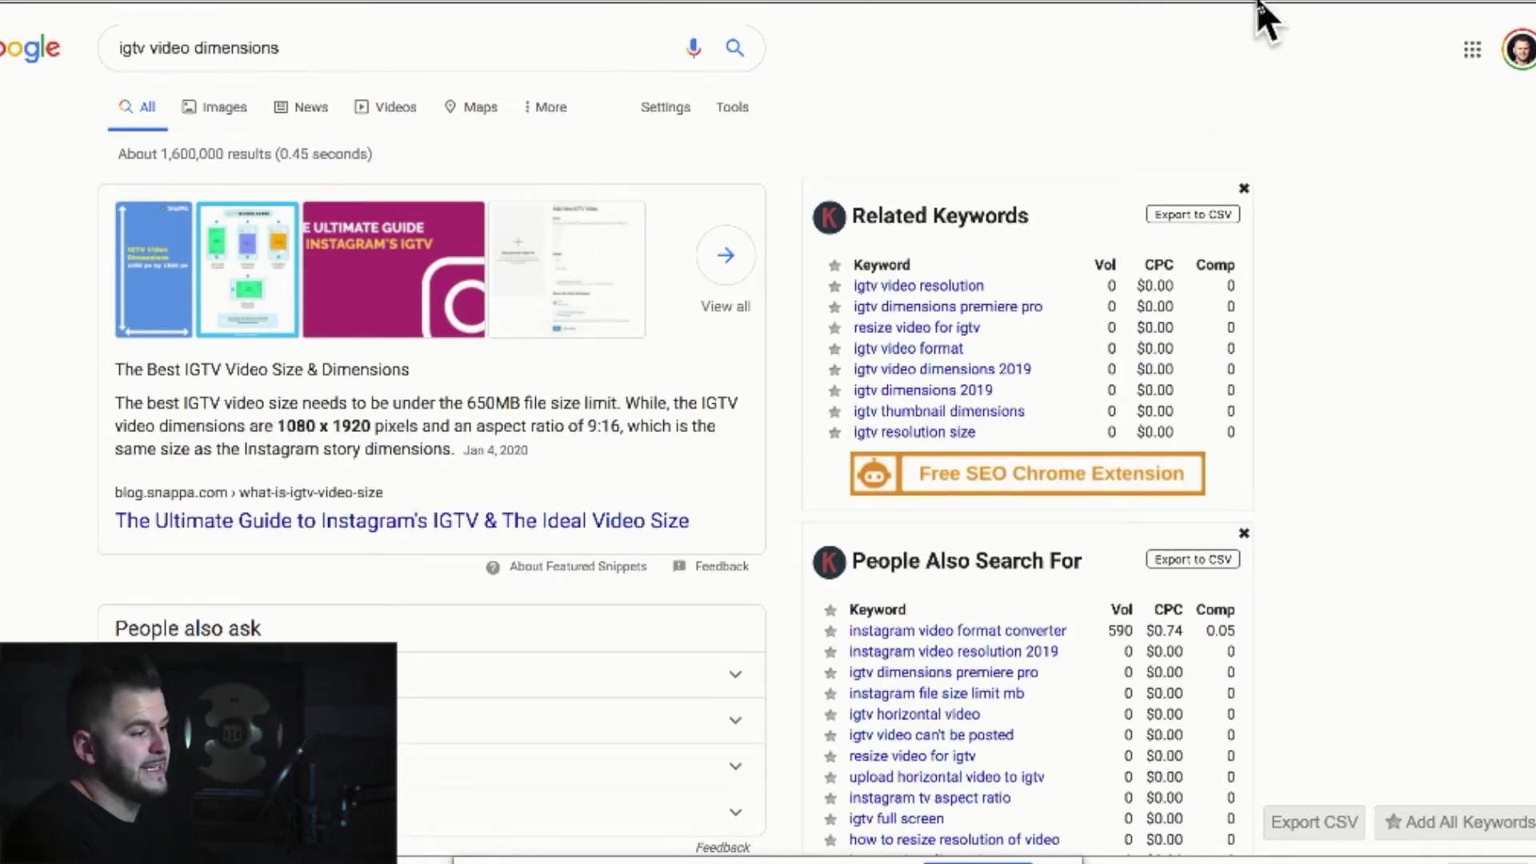
# Switch back to Camtasia and check where the project settings are found among the canvas options
pyautogui.press('super+Tab')
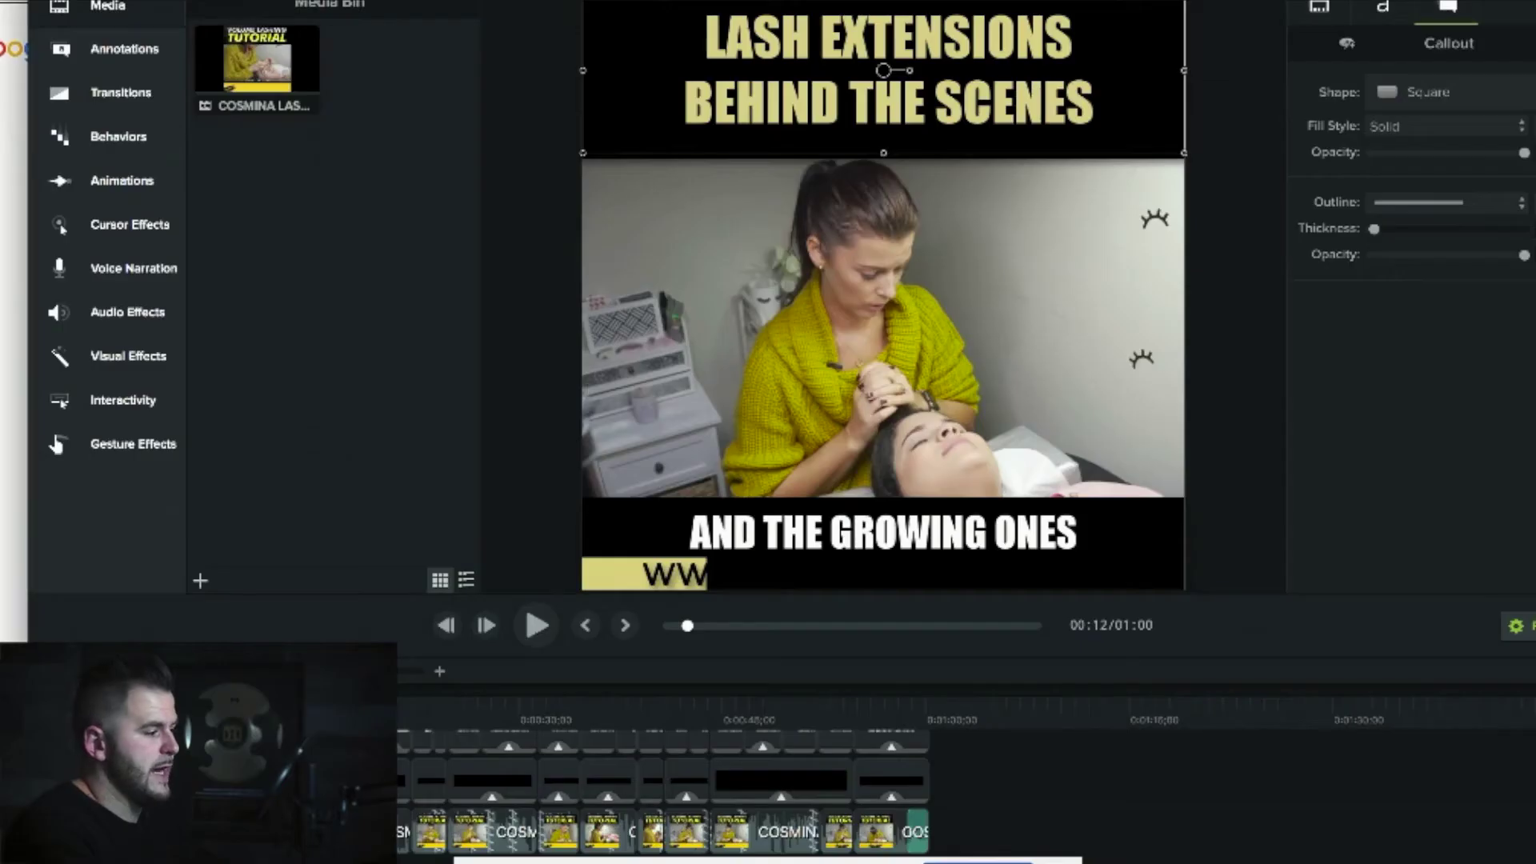
pyautogui.click(904, 4)
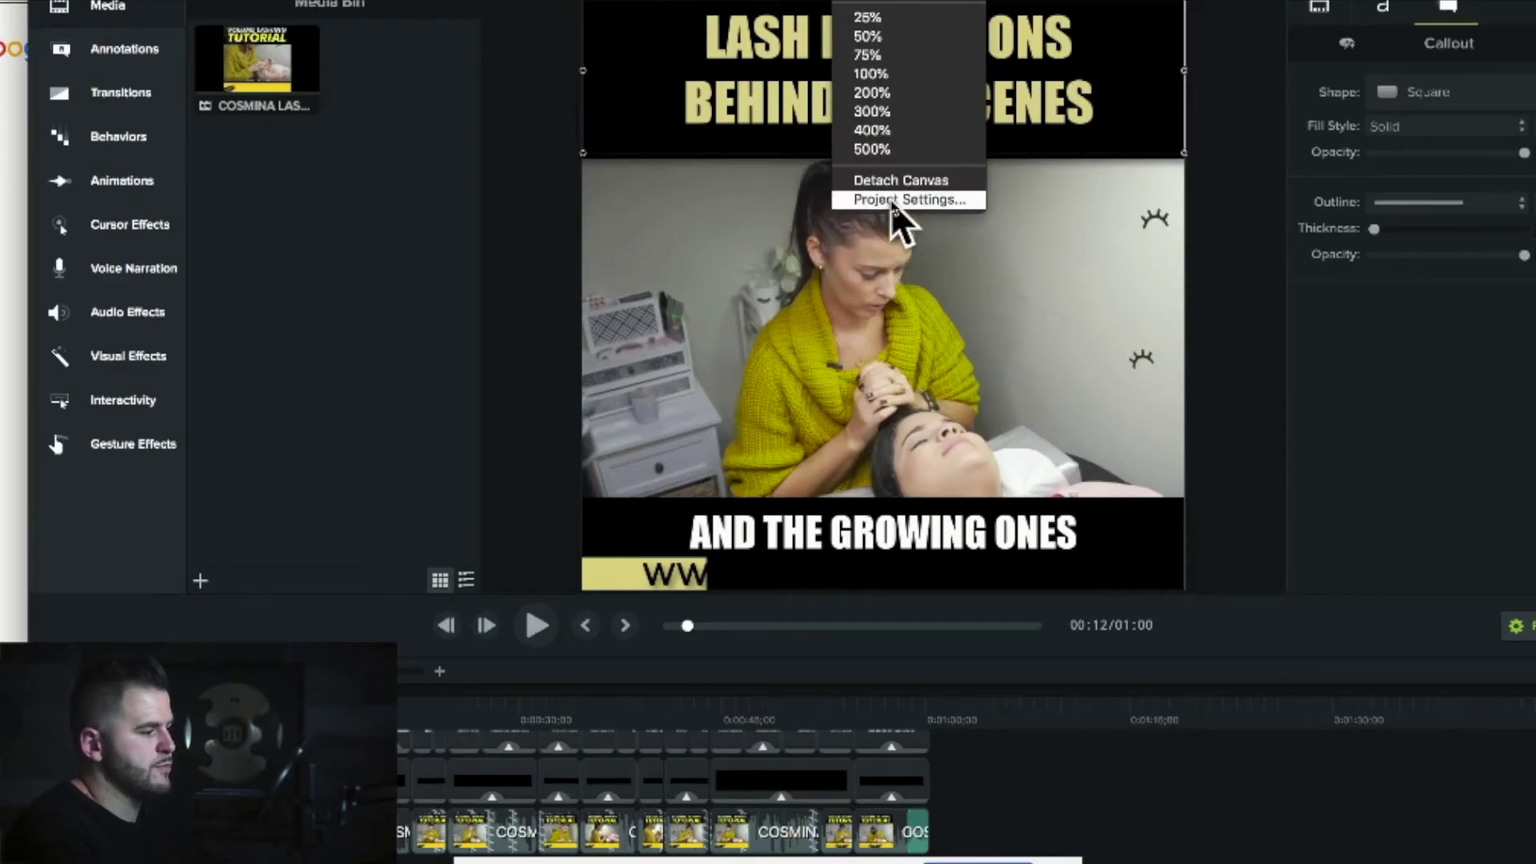
pyautogui.click(1274, 192)
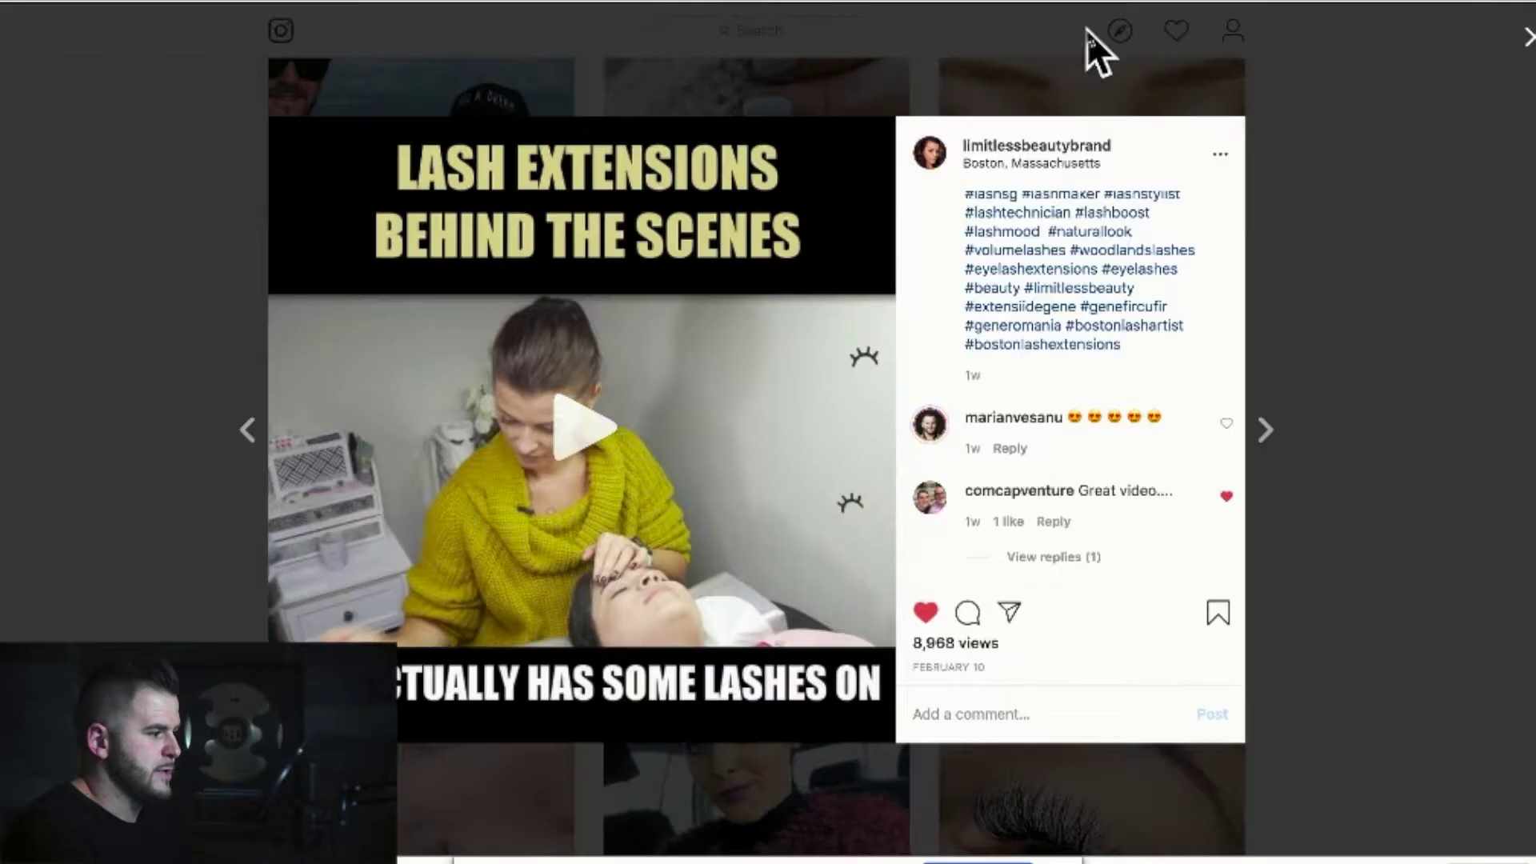
# Close the lash extensions post on Instagram and open the Add New IGTV Video form from the profile to read its upload requirements
pyautogui.click(1526, 37)
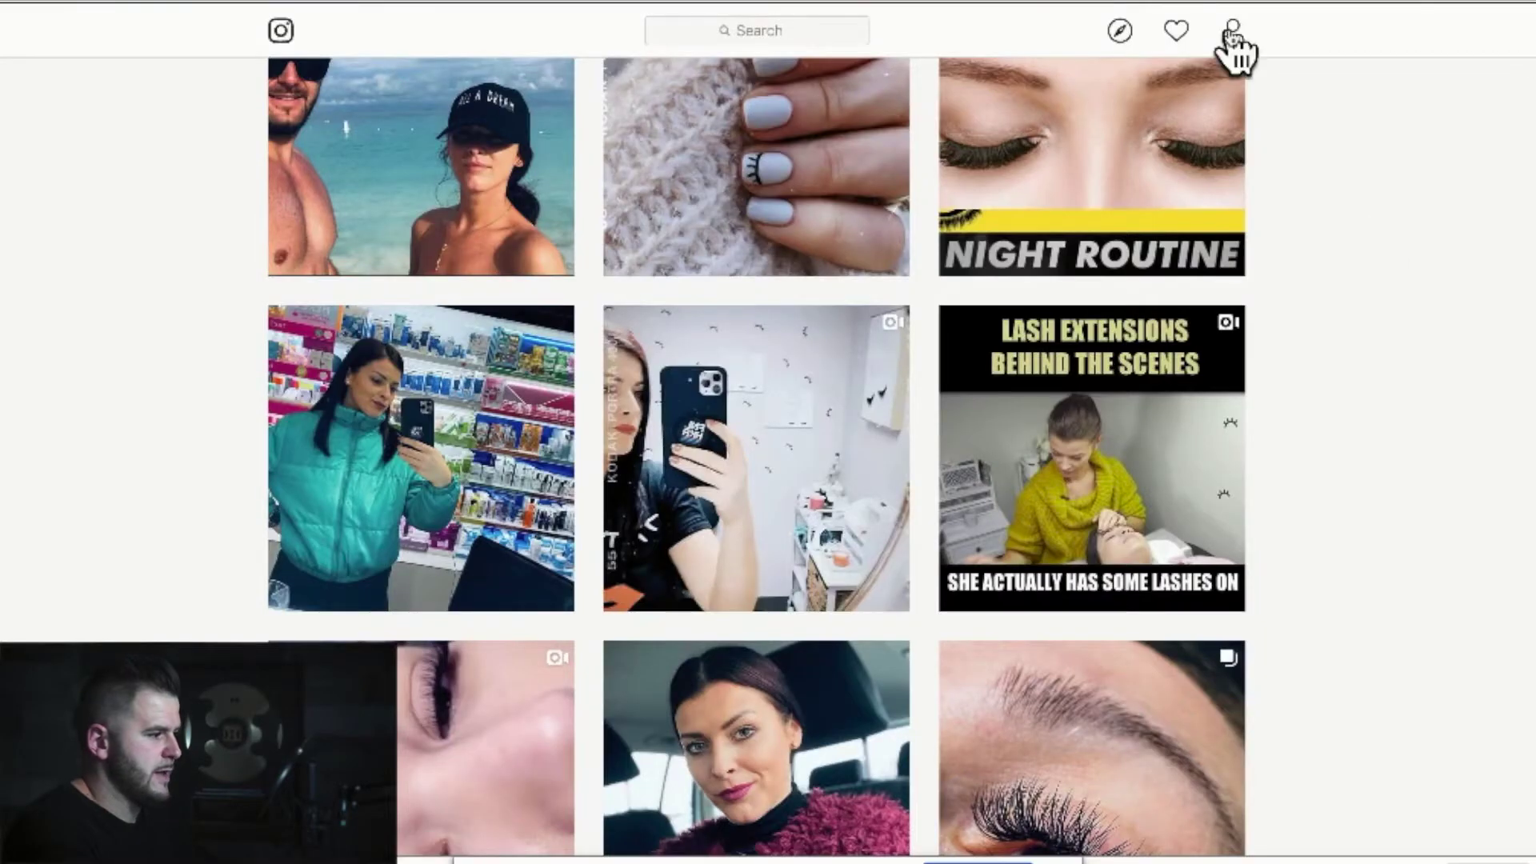
pyautogui.scroll(3, 1437, 234)
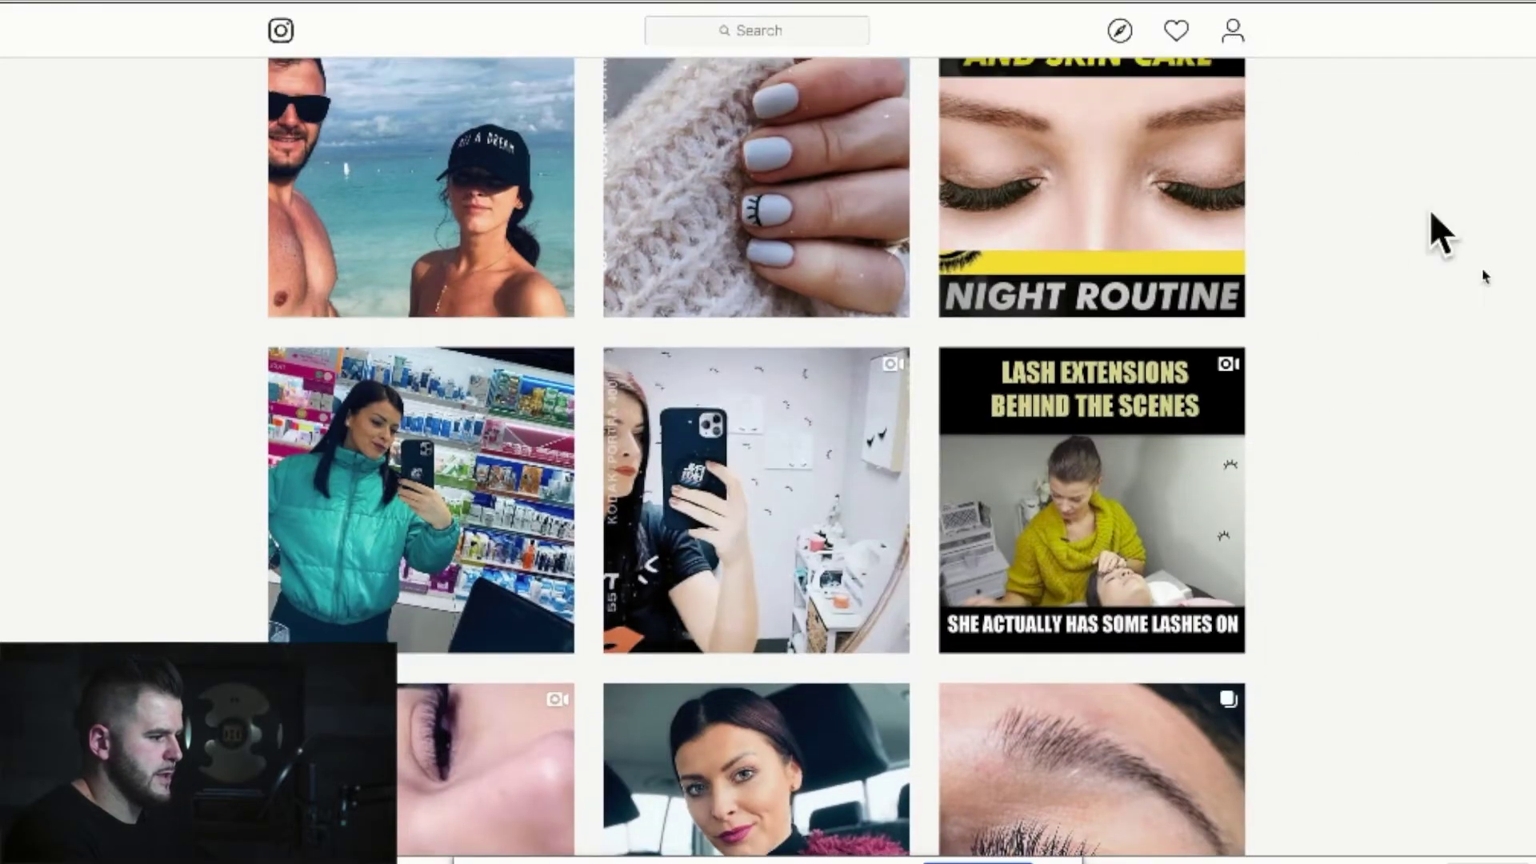
pyautogui.scroll(10, 1065, 462)
pyautogui.click(696, 708)
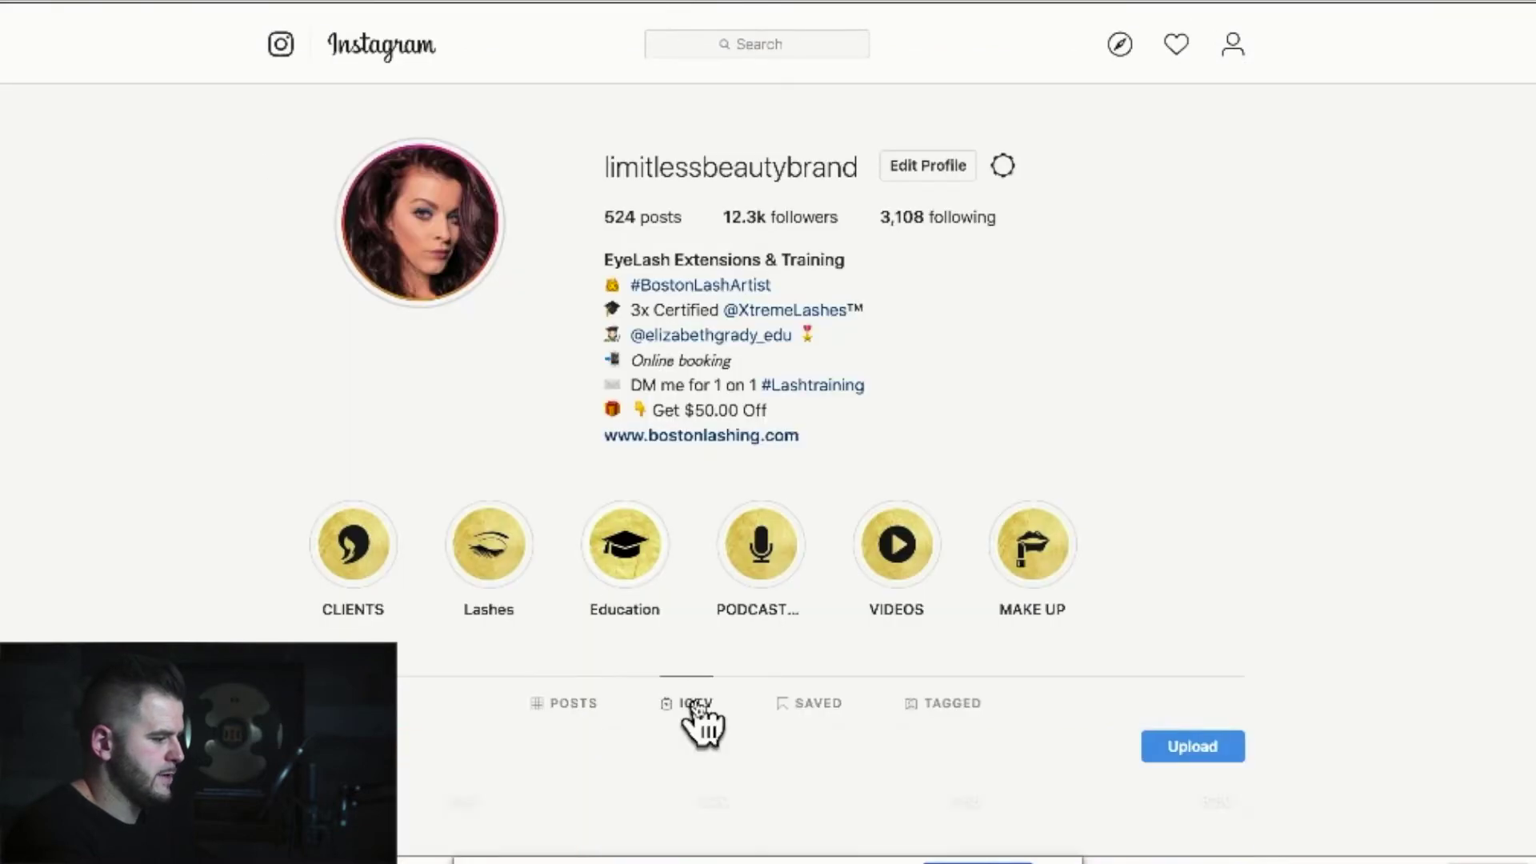
pyautogui.scroll(-3, 701, 719)
pyautogui.click(1193, 579)
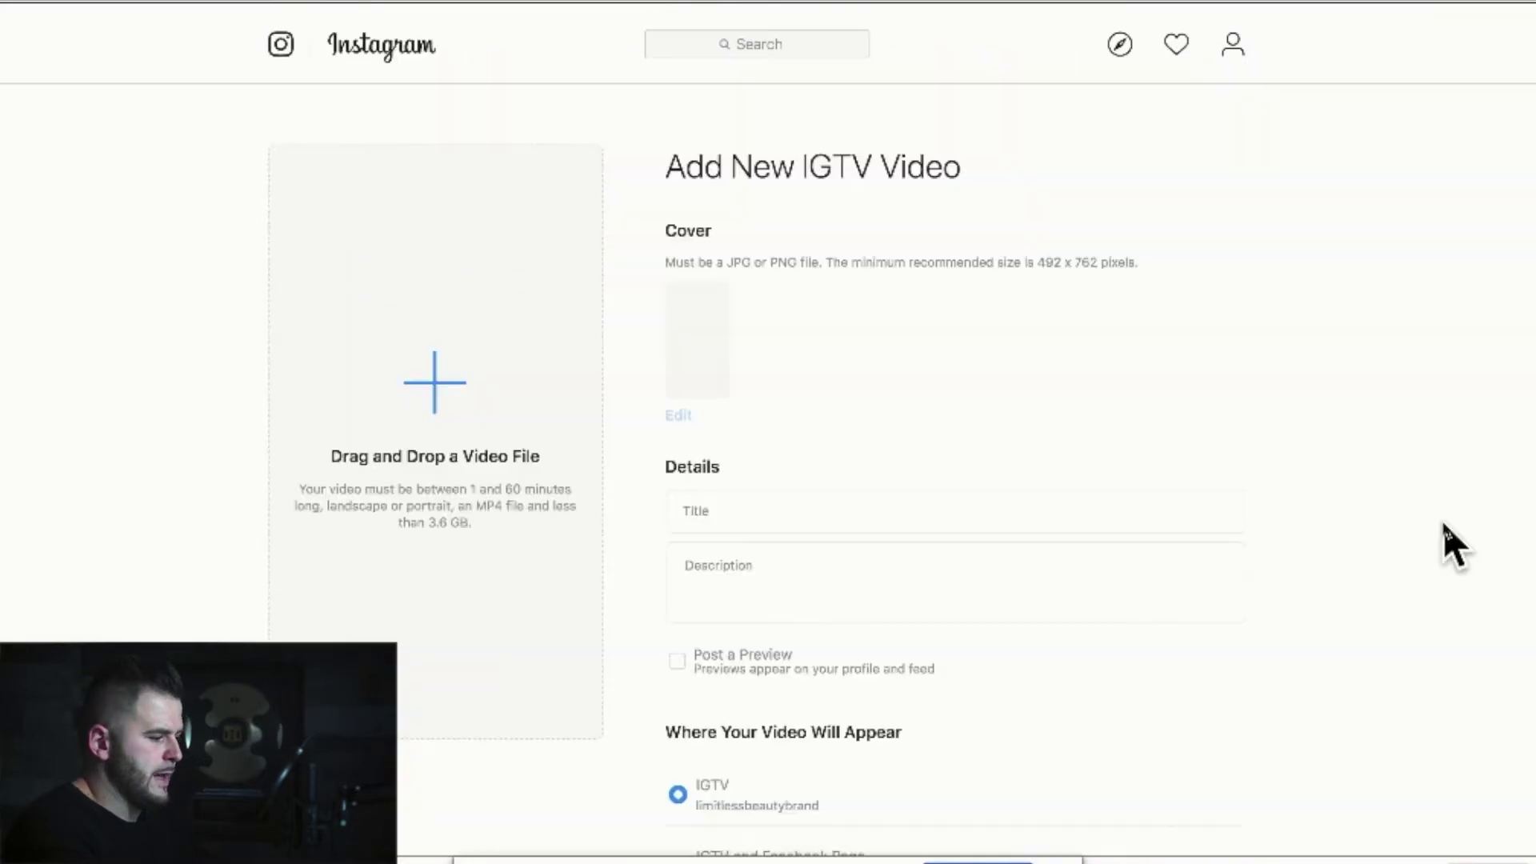
pyautogui.scroll(-2, 756, 552)
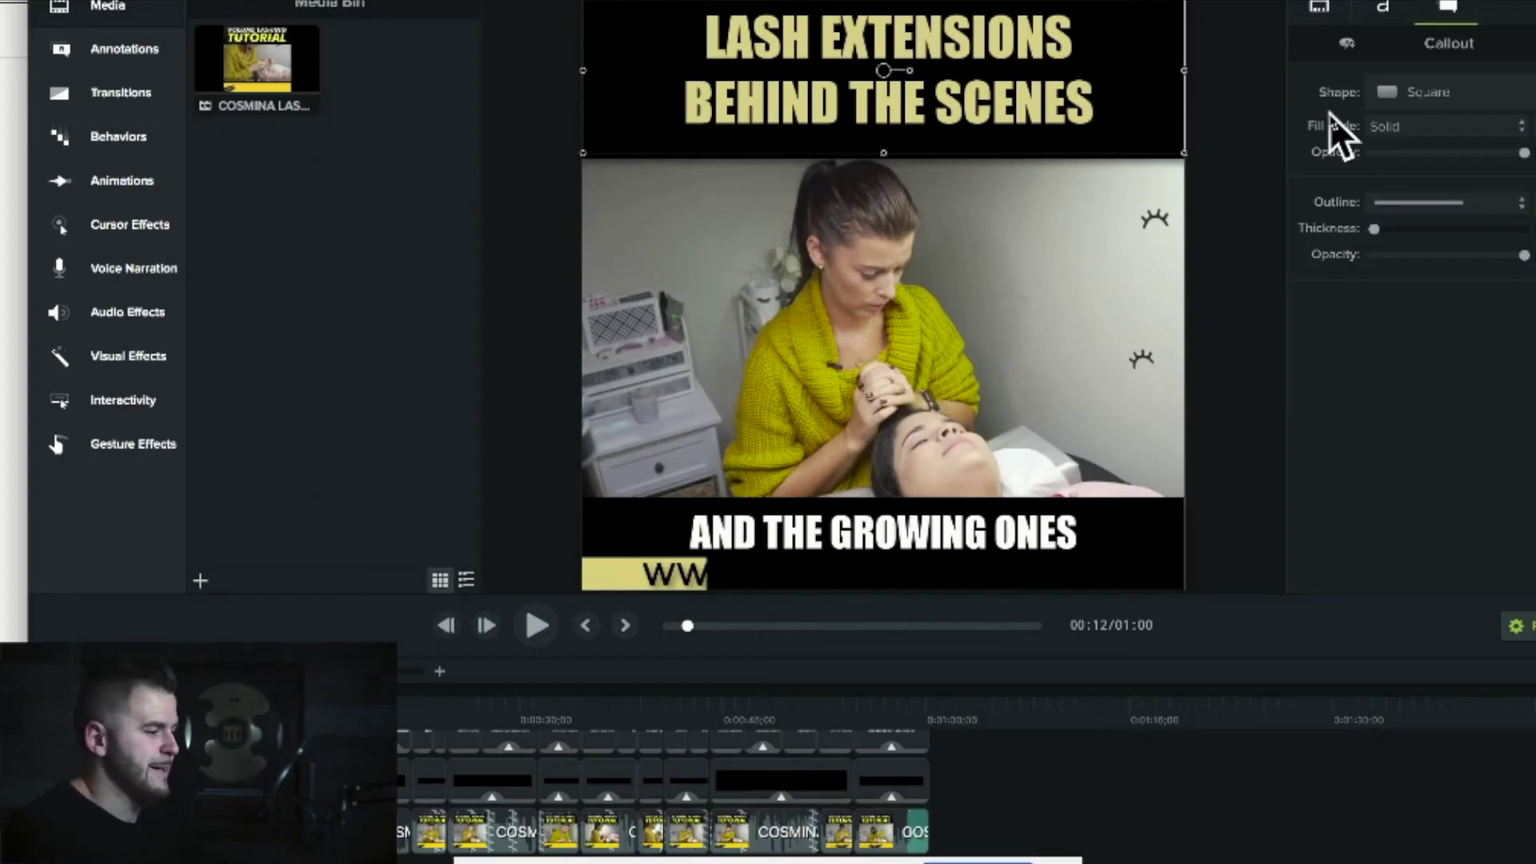
# Clear the canvas selection in Camtasia and return the playhead to the start of the timeline
pyautogui.click(1259, 228)
pyautogui.press('Home')
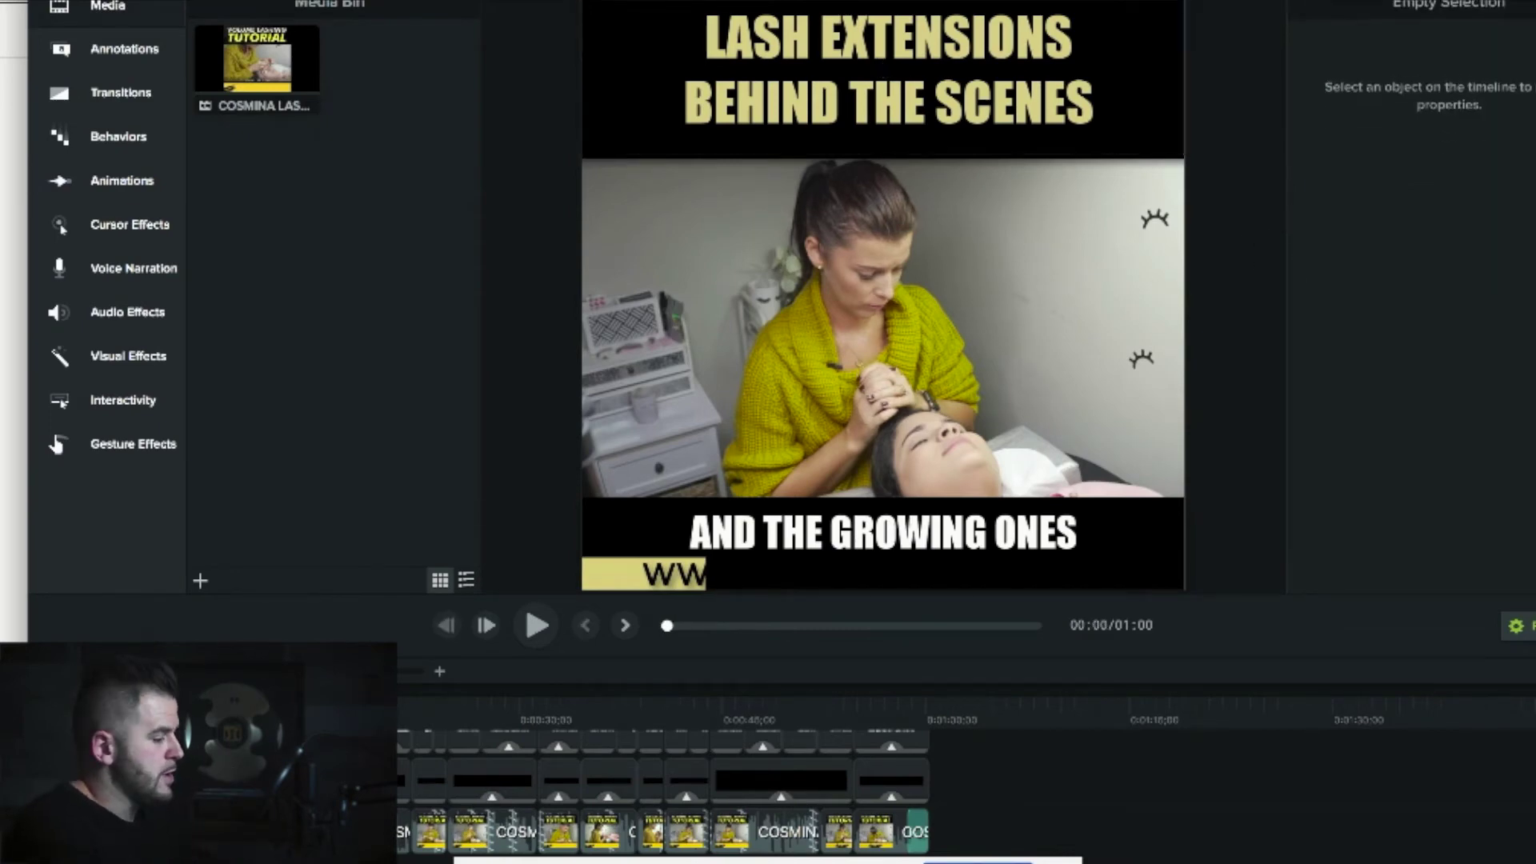
pyautogui.click(116, 10)
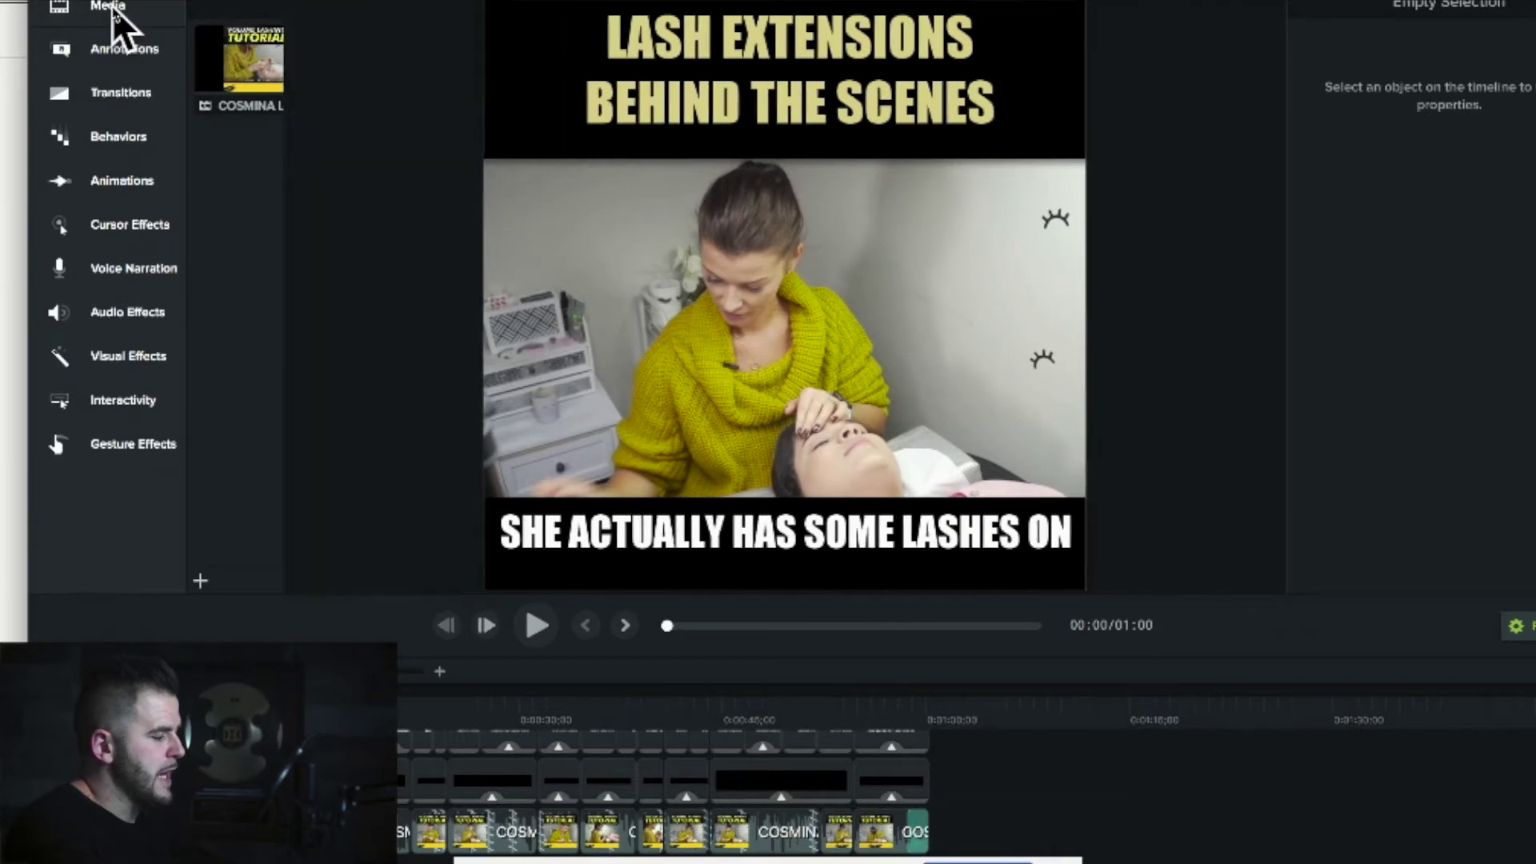
pyautogui.click(132, 11)
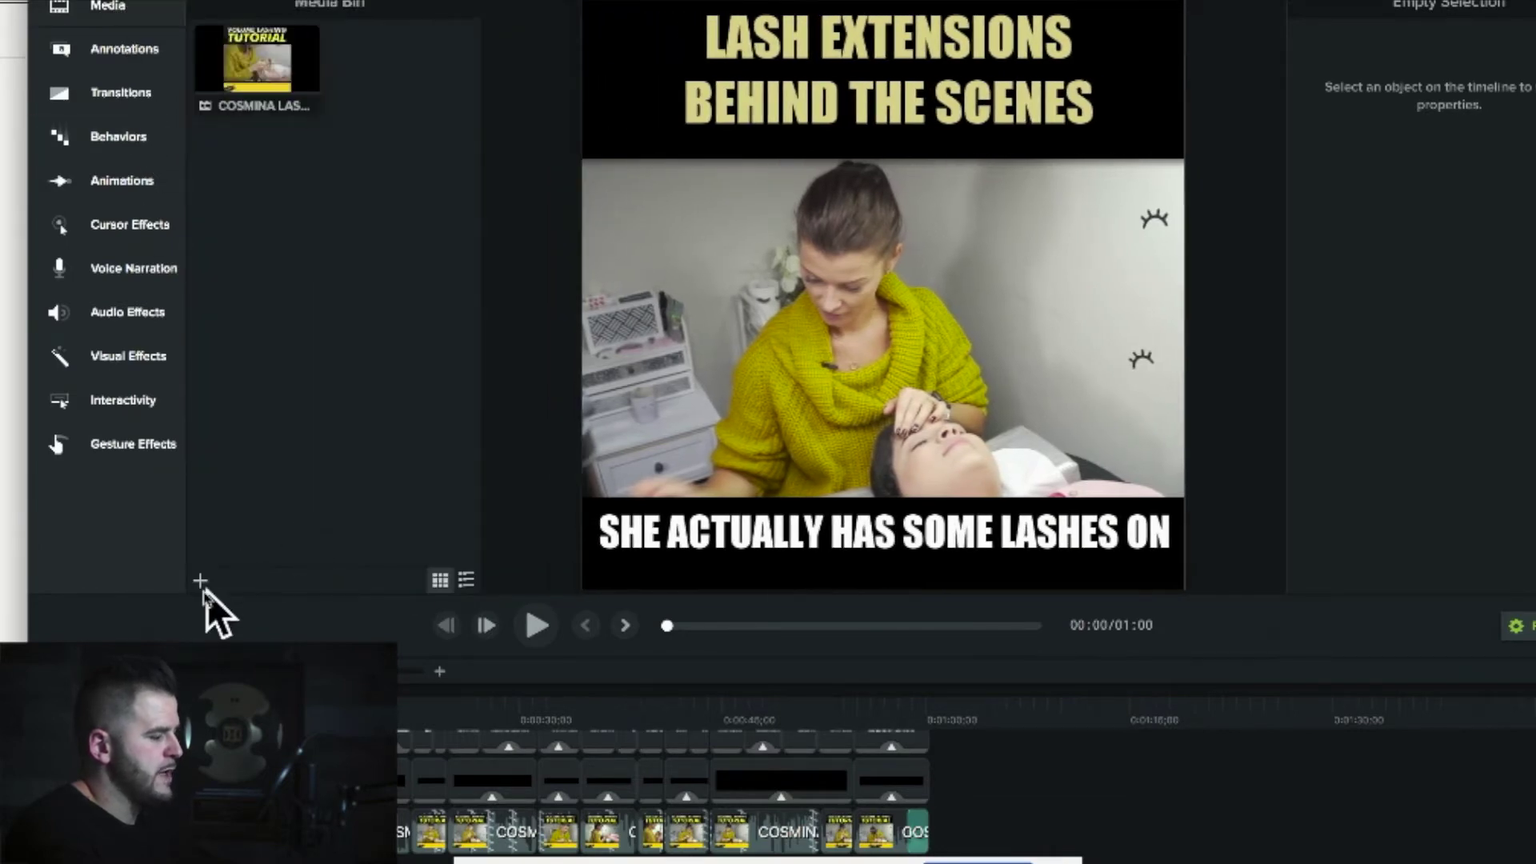
pyautogui.click(201, 578)
pyautogui.click(266, 598)
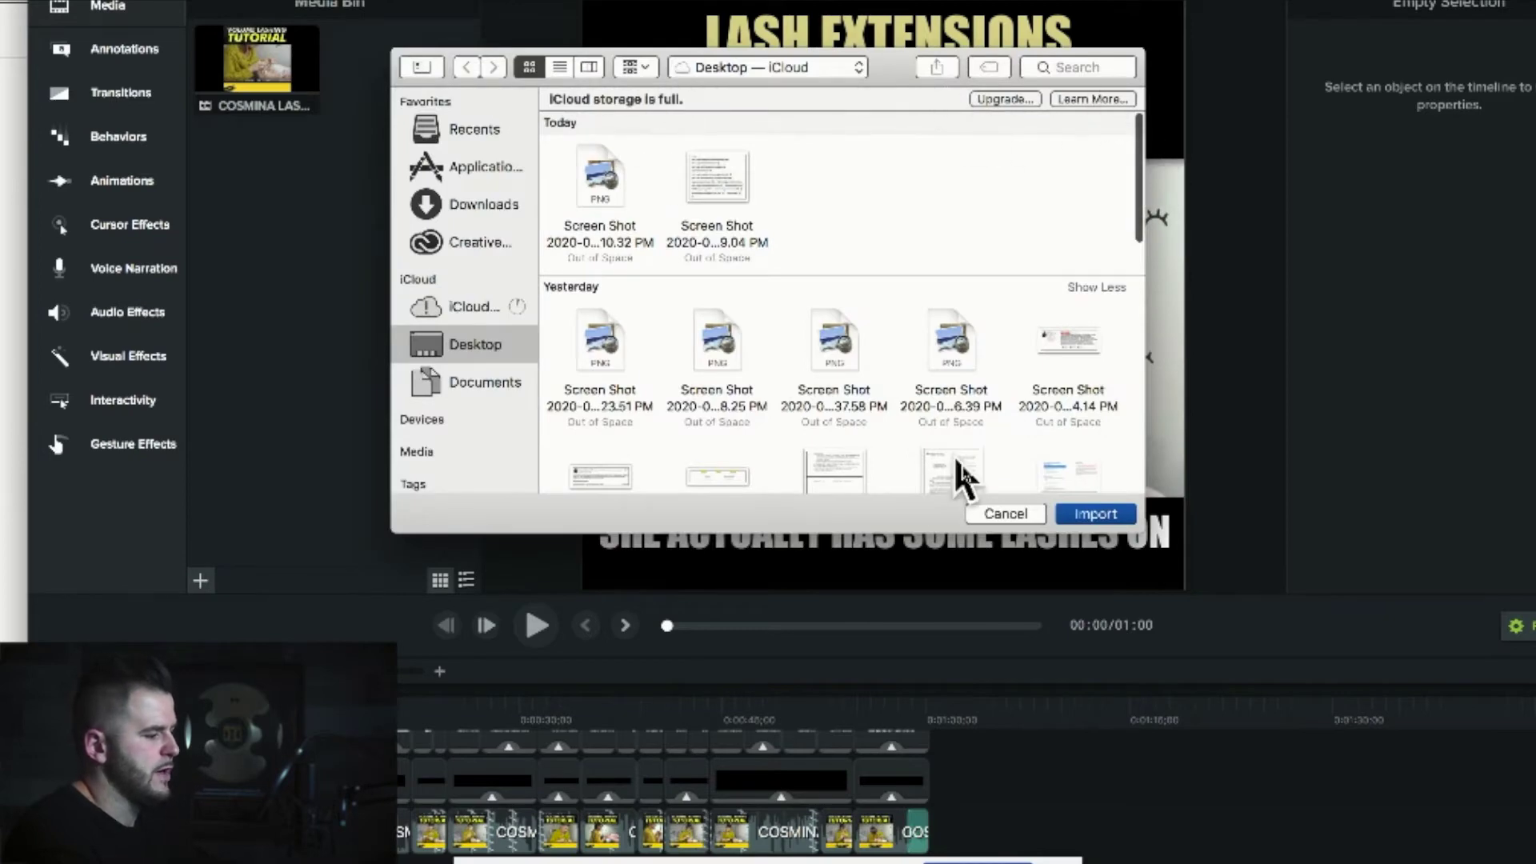
pyautogui.click(992, 512)
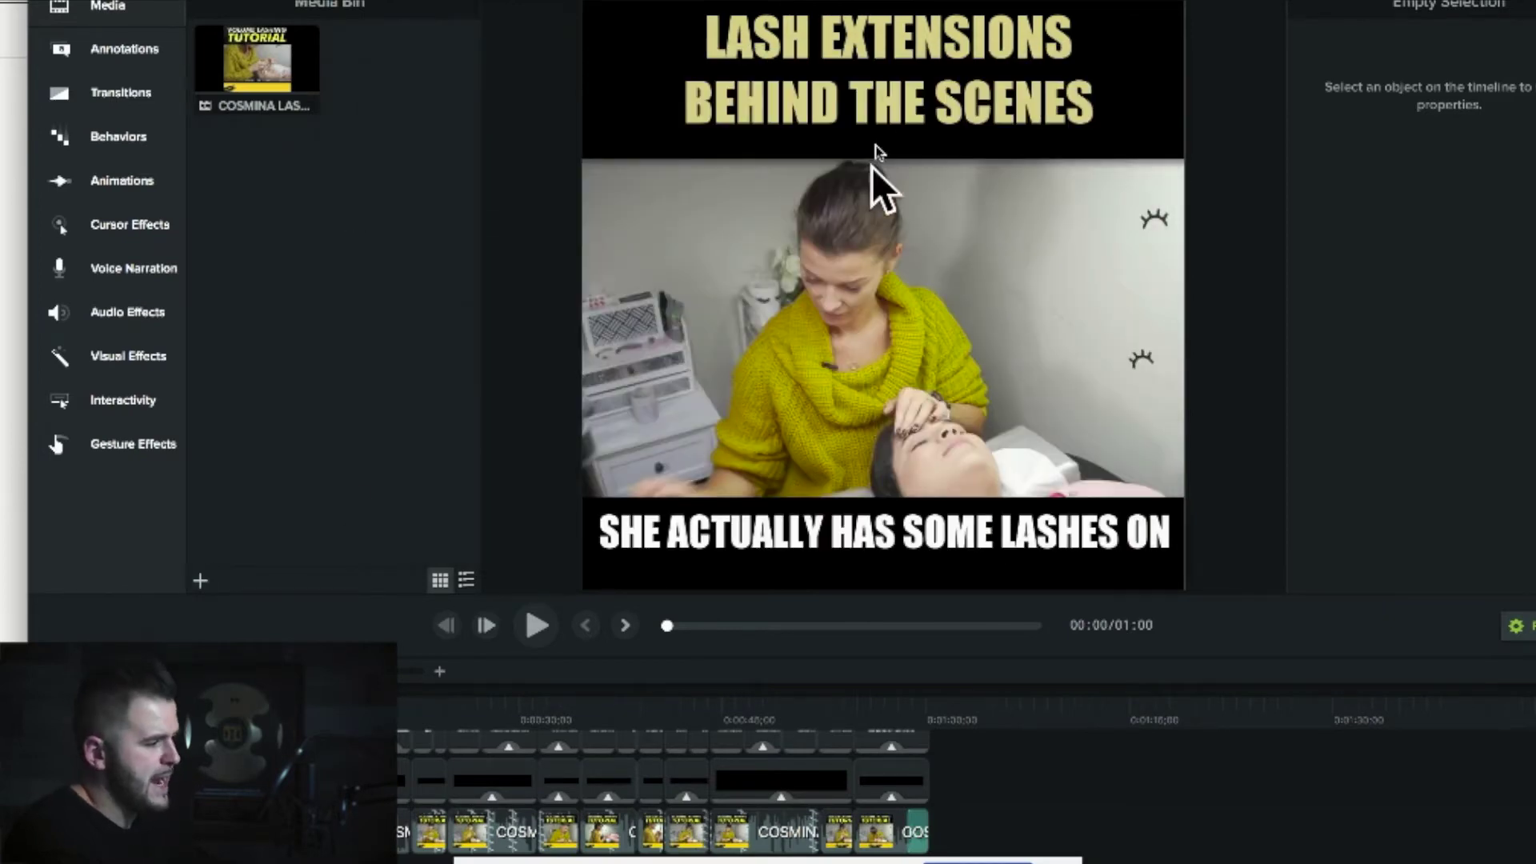
# Copy the full title text "LASH EXTENSIONS BEHIND THE SCENES" from the callout above the video
pyautogui.click(888, 65)
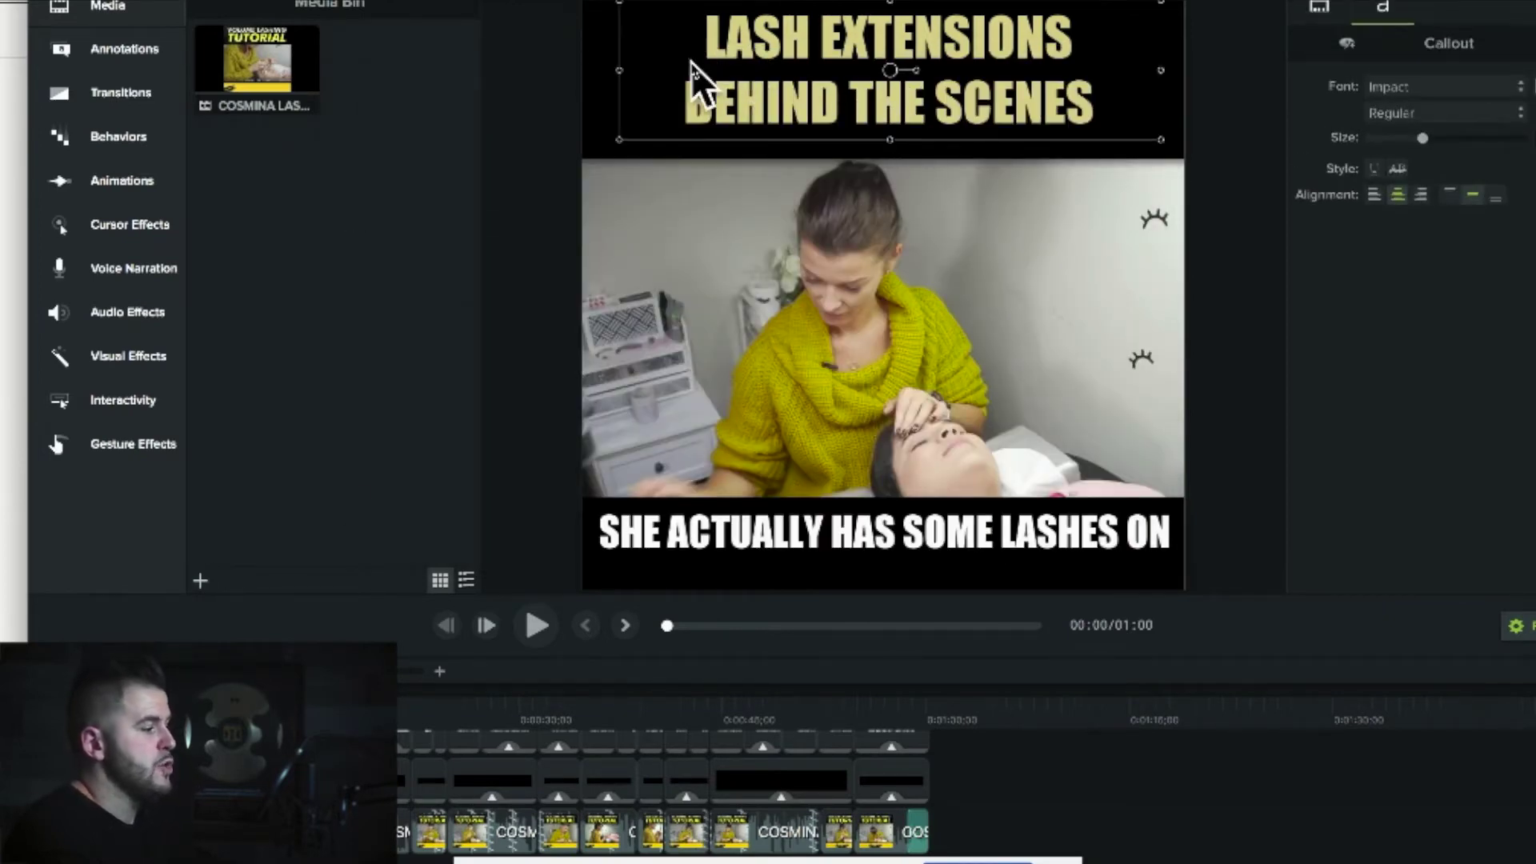
pyautogui.tripleClick(741, 55)
pyautogui.click(741, 54)
pyautogui.doubleClick(702, 40)
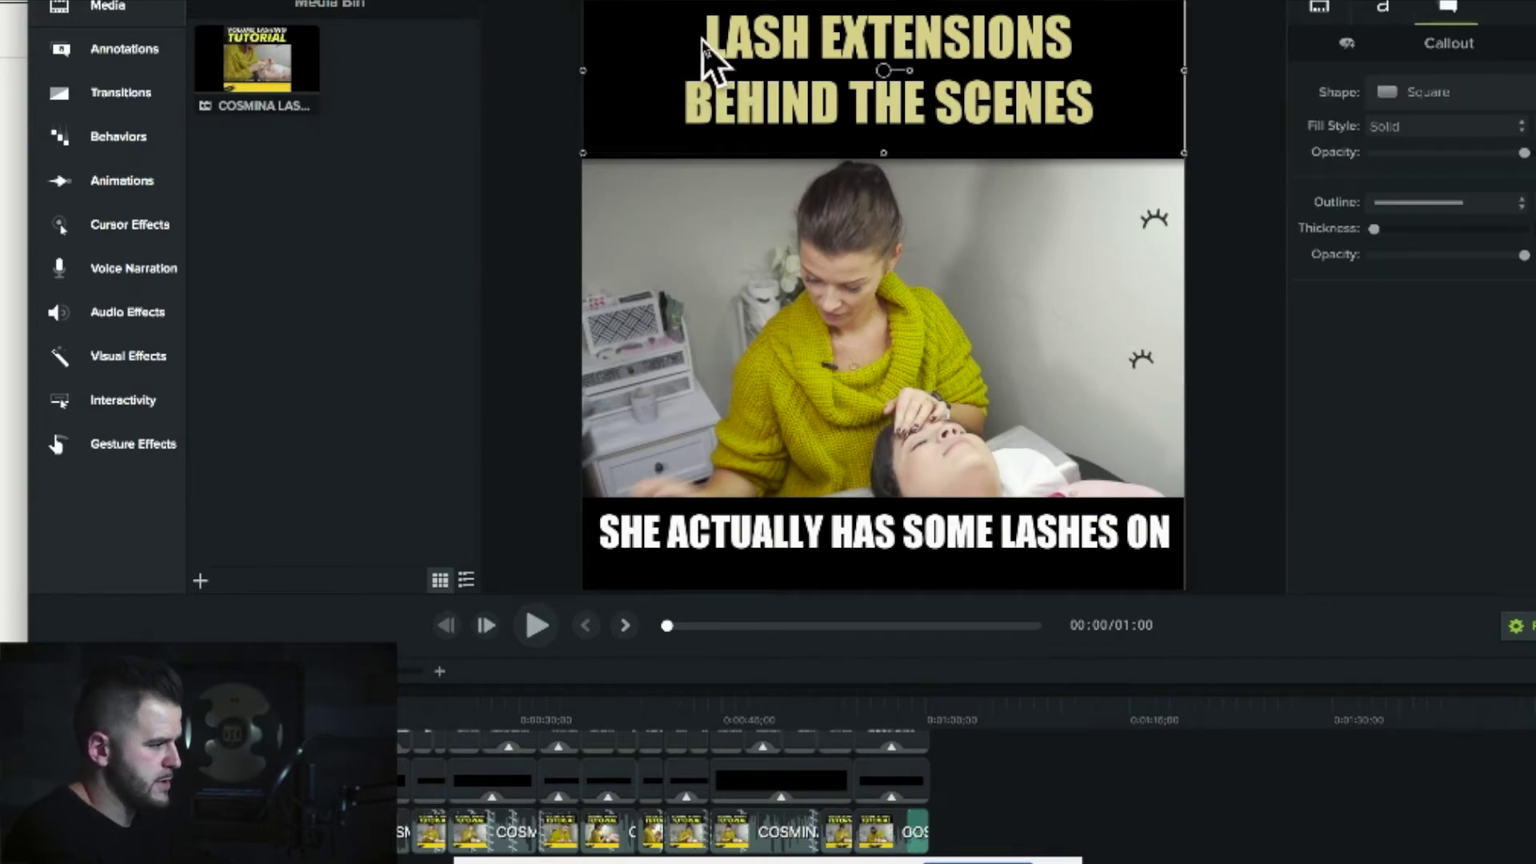
pyautogui.doubleClick(704, 40)
pyautogui.hotkey('ctrl', 'c')
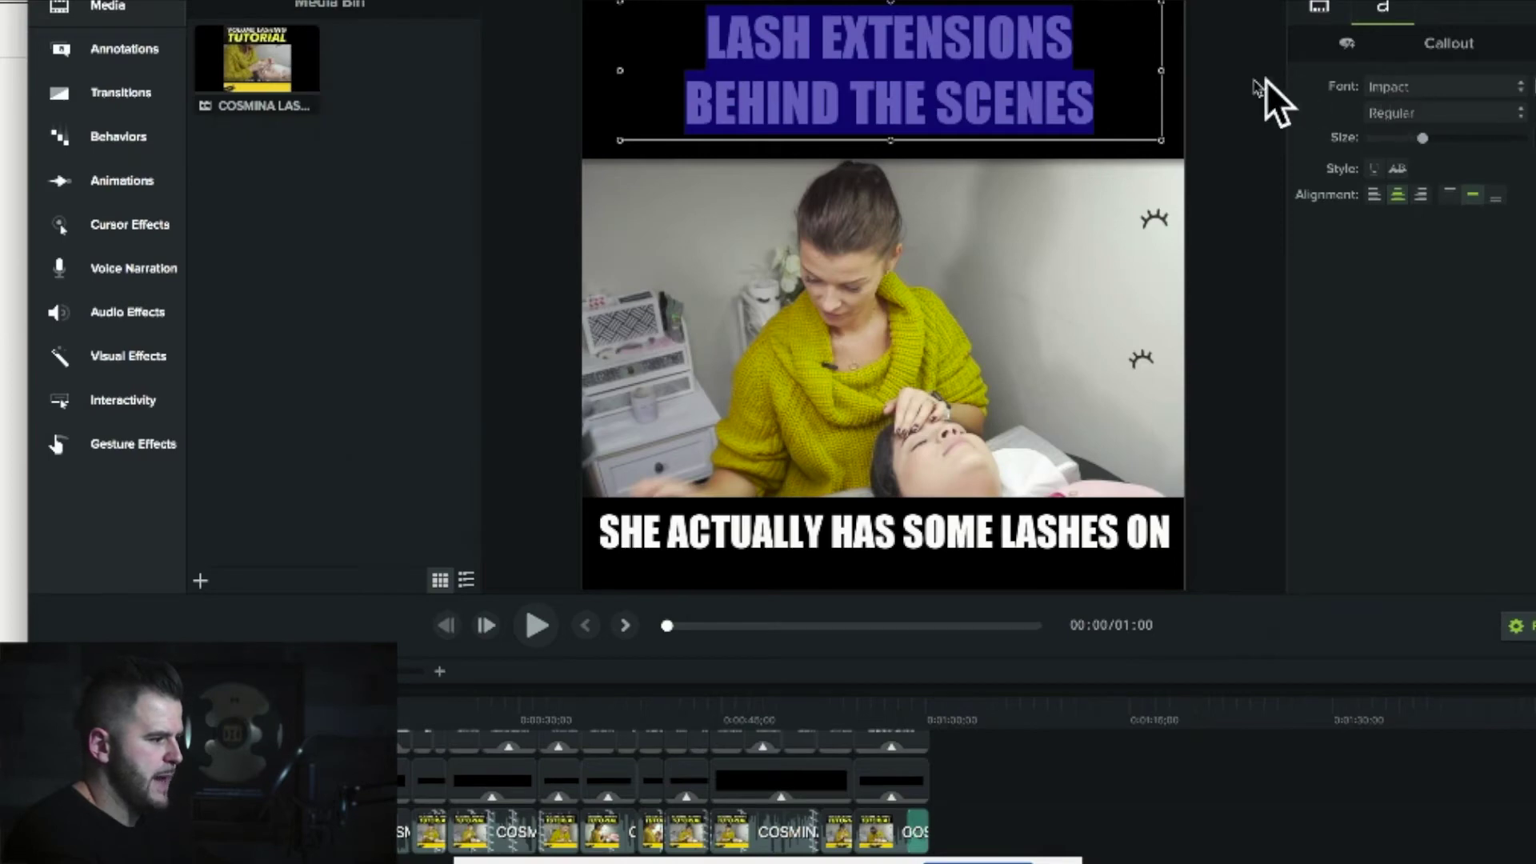
# Delete the "LASH EXTENSIONS BEHIND THE SCENES" title callout from the timeline, keeping its black background bar
pyautogui.click(1179, 98)
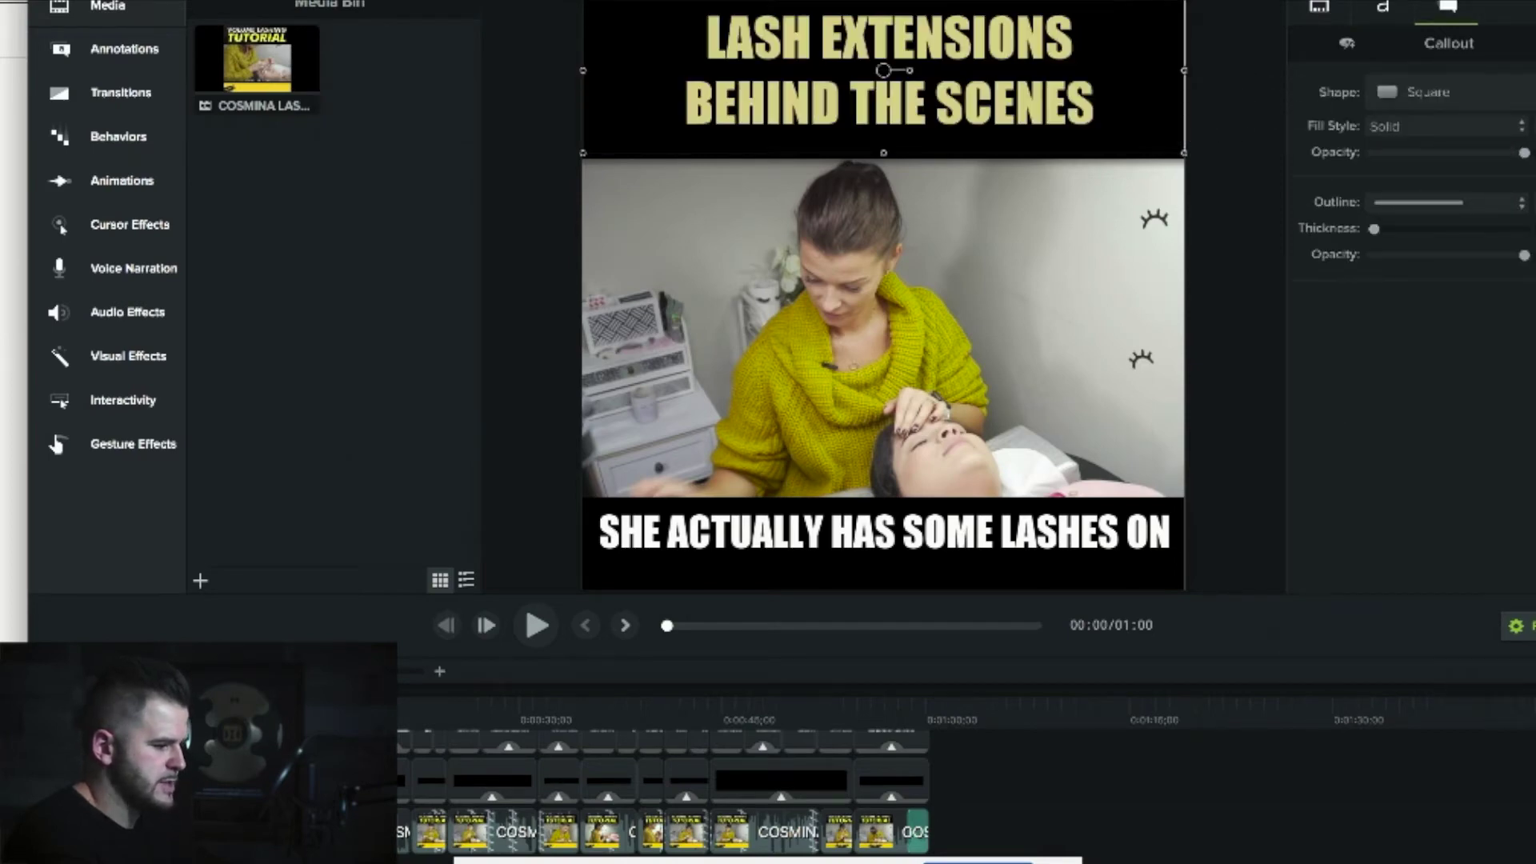
pyautogui.scroll(5, 662, 792)
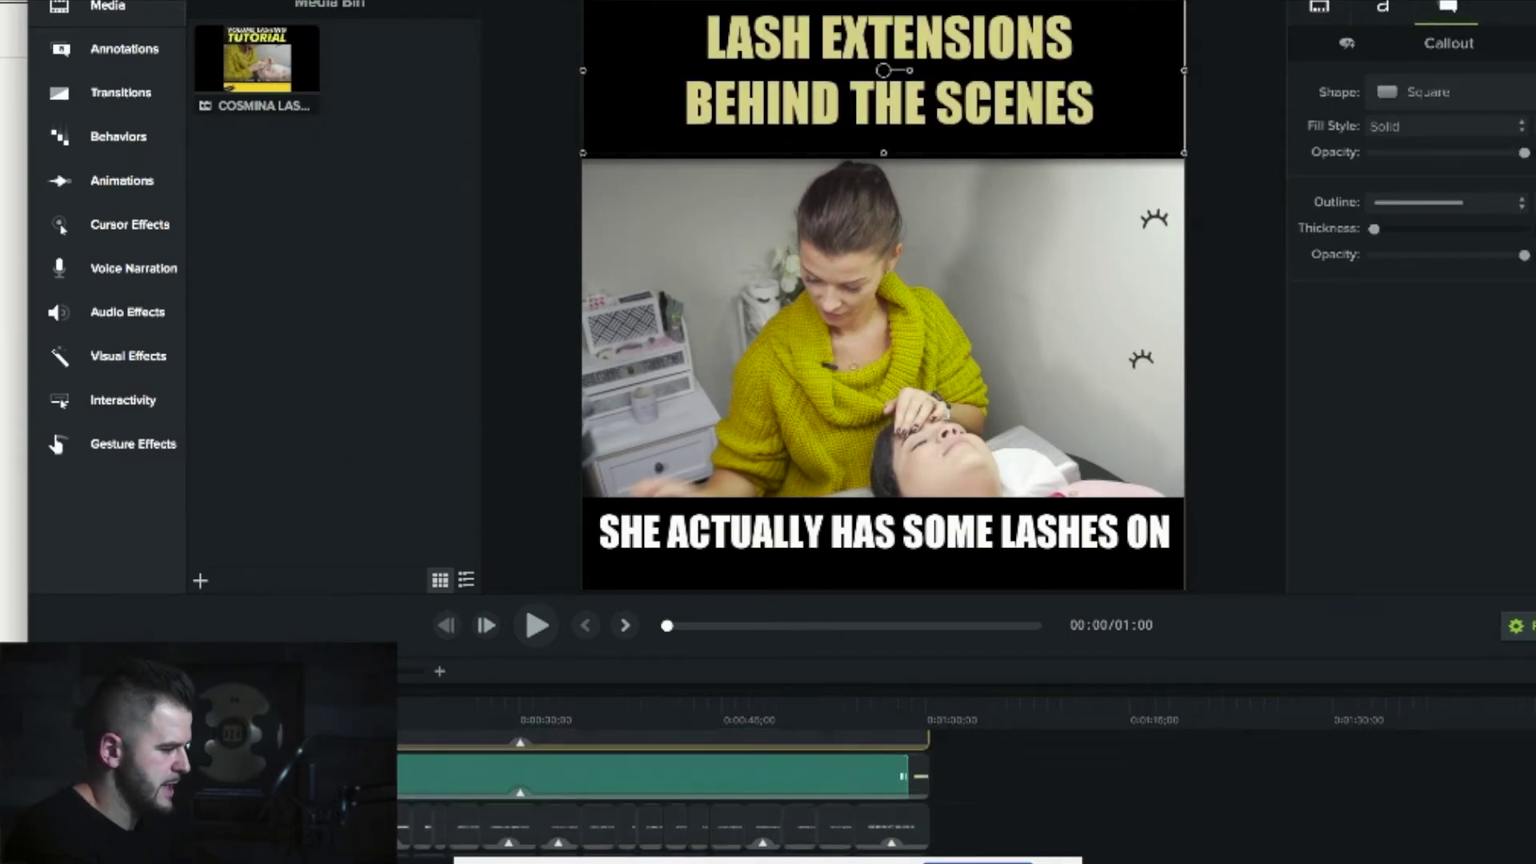
pyautogui.click(812, 752)
pyautogui.press('Delete')
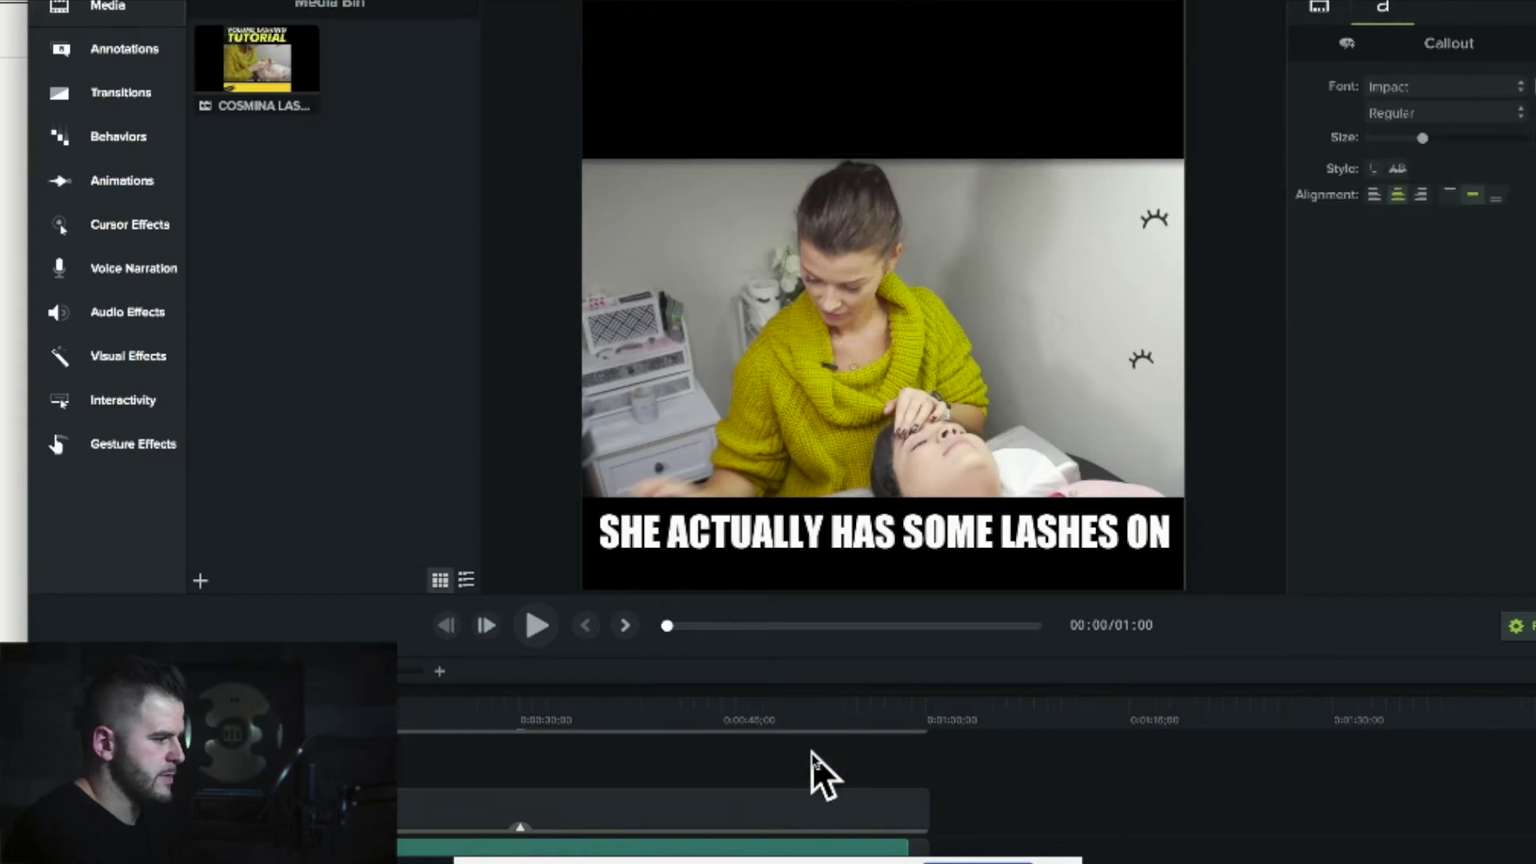
# Add a plain text callout spanning the canvas width above the footage and paste the title "LASH EXTENSIONS BEHIND THE SCENES" into it
pyautogui.click(132, 56)
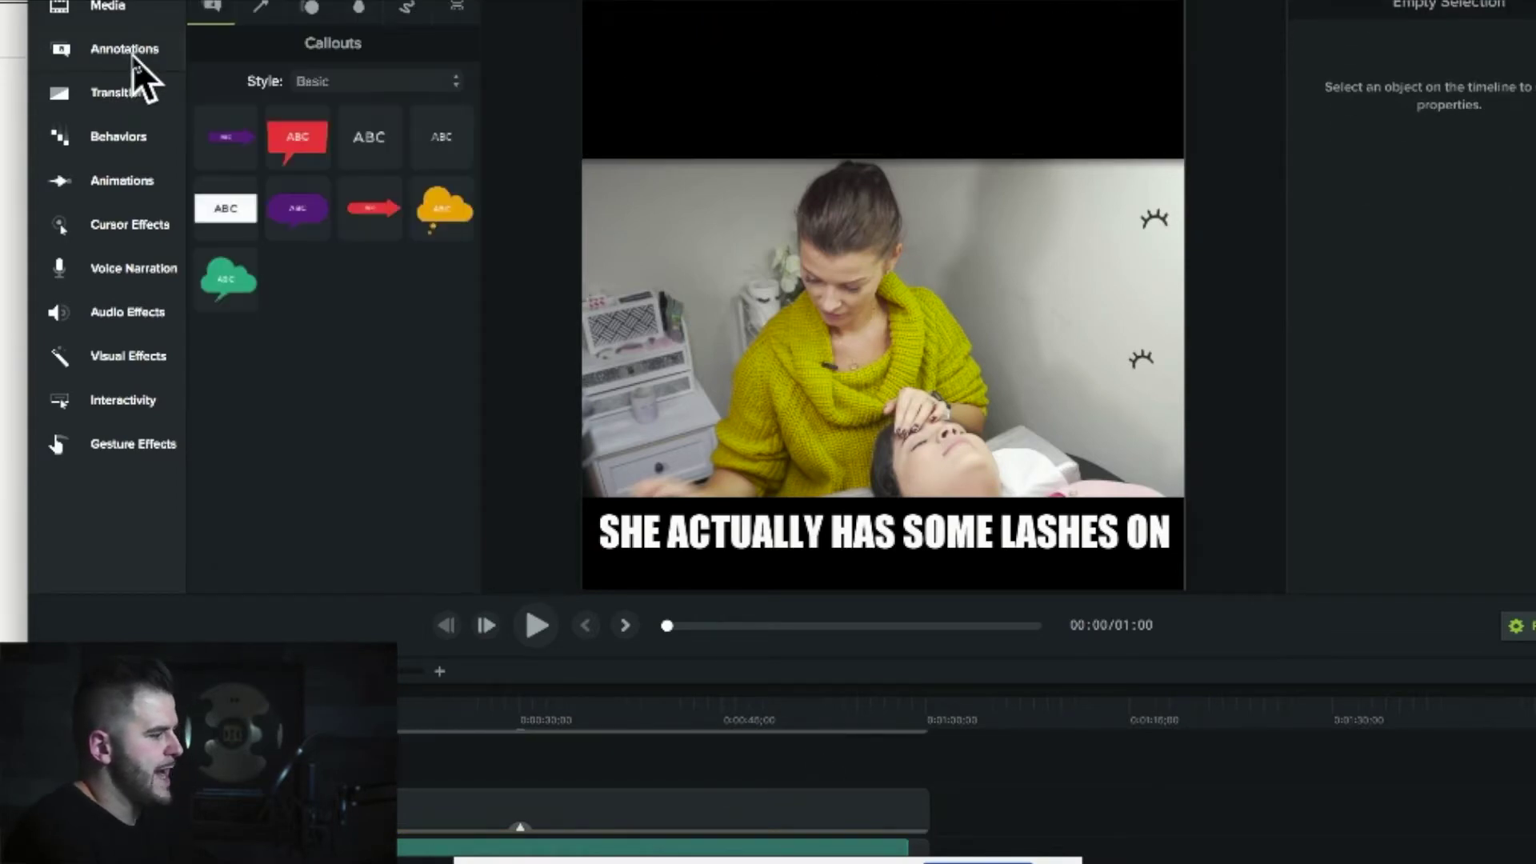
pyautogui.moveTo(367, 137); pyautogui.dragTo(694, 71)
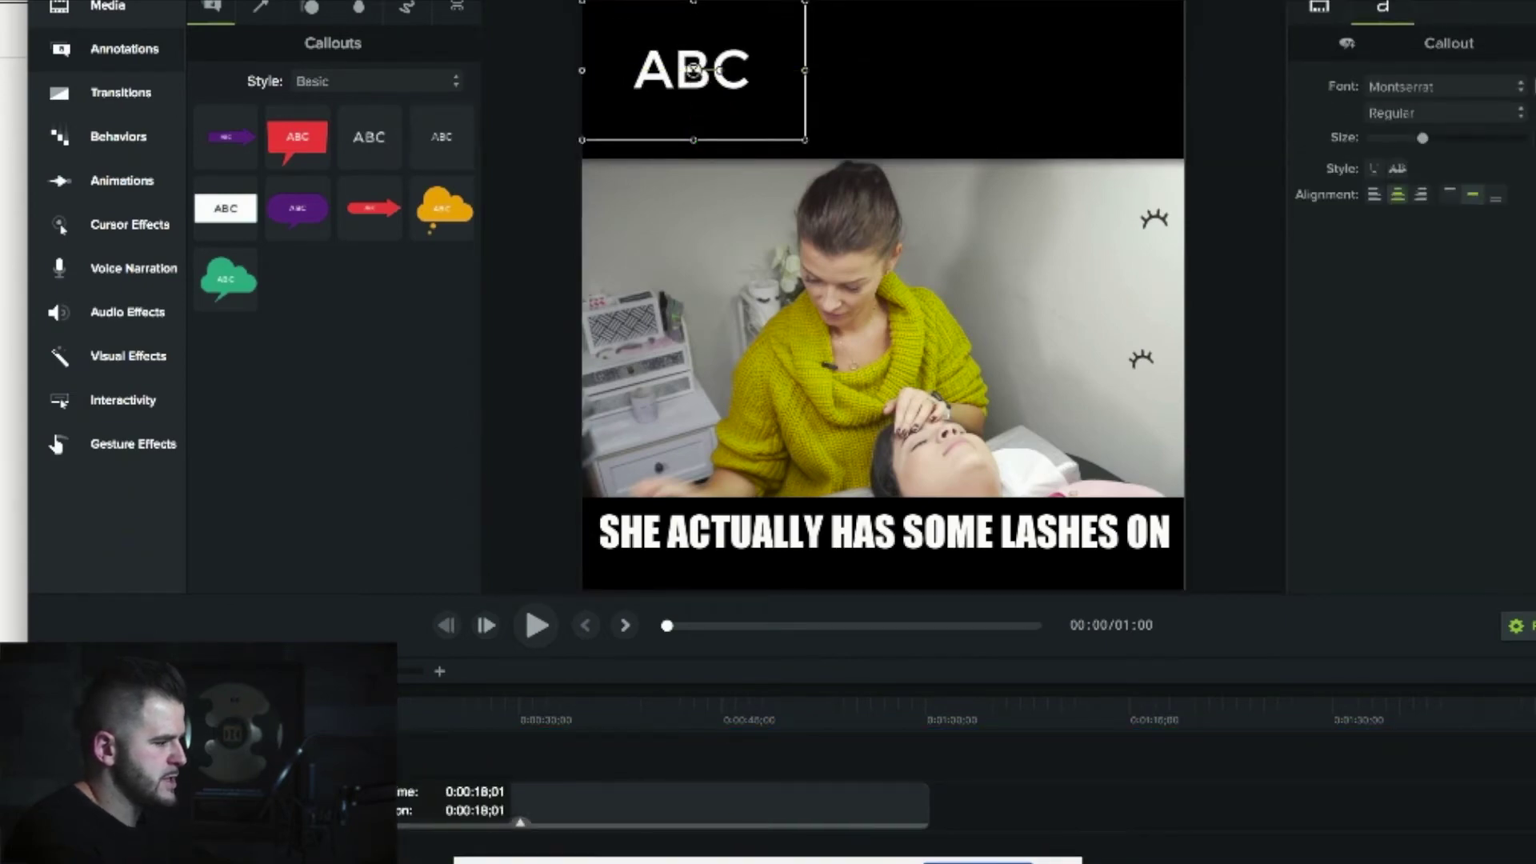
pyautogui.click(651, 104)
pyautogui.doubleClick(651, 80)
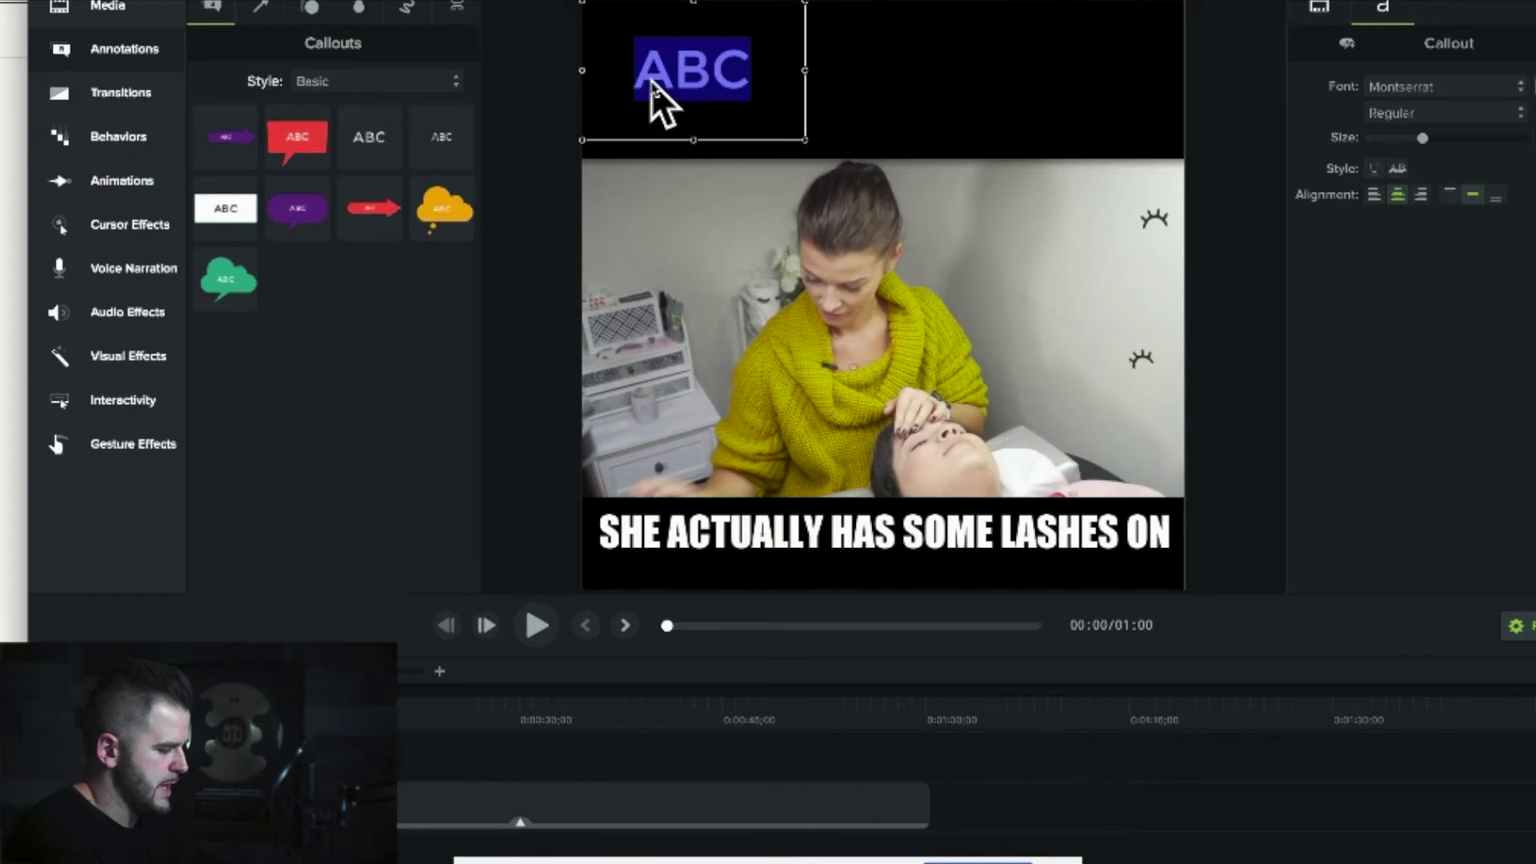
pyautogui.hotkey('ctrl', 'v')
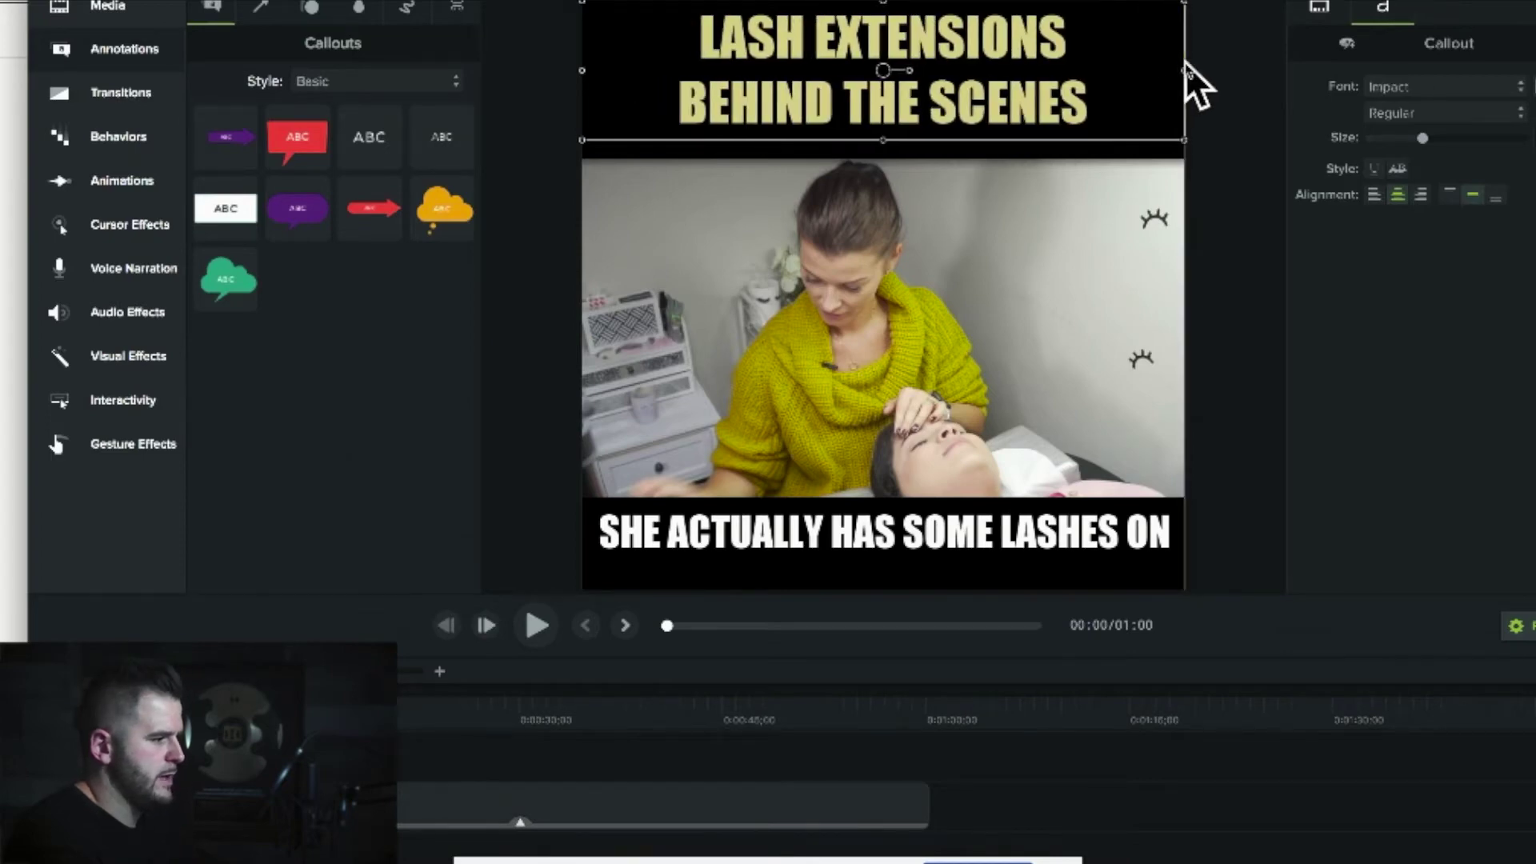
# Try the Al Bayan font on the title text
pyautogui.hotkey('ctrl', 'a')
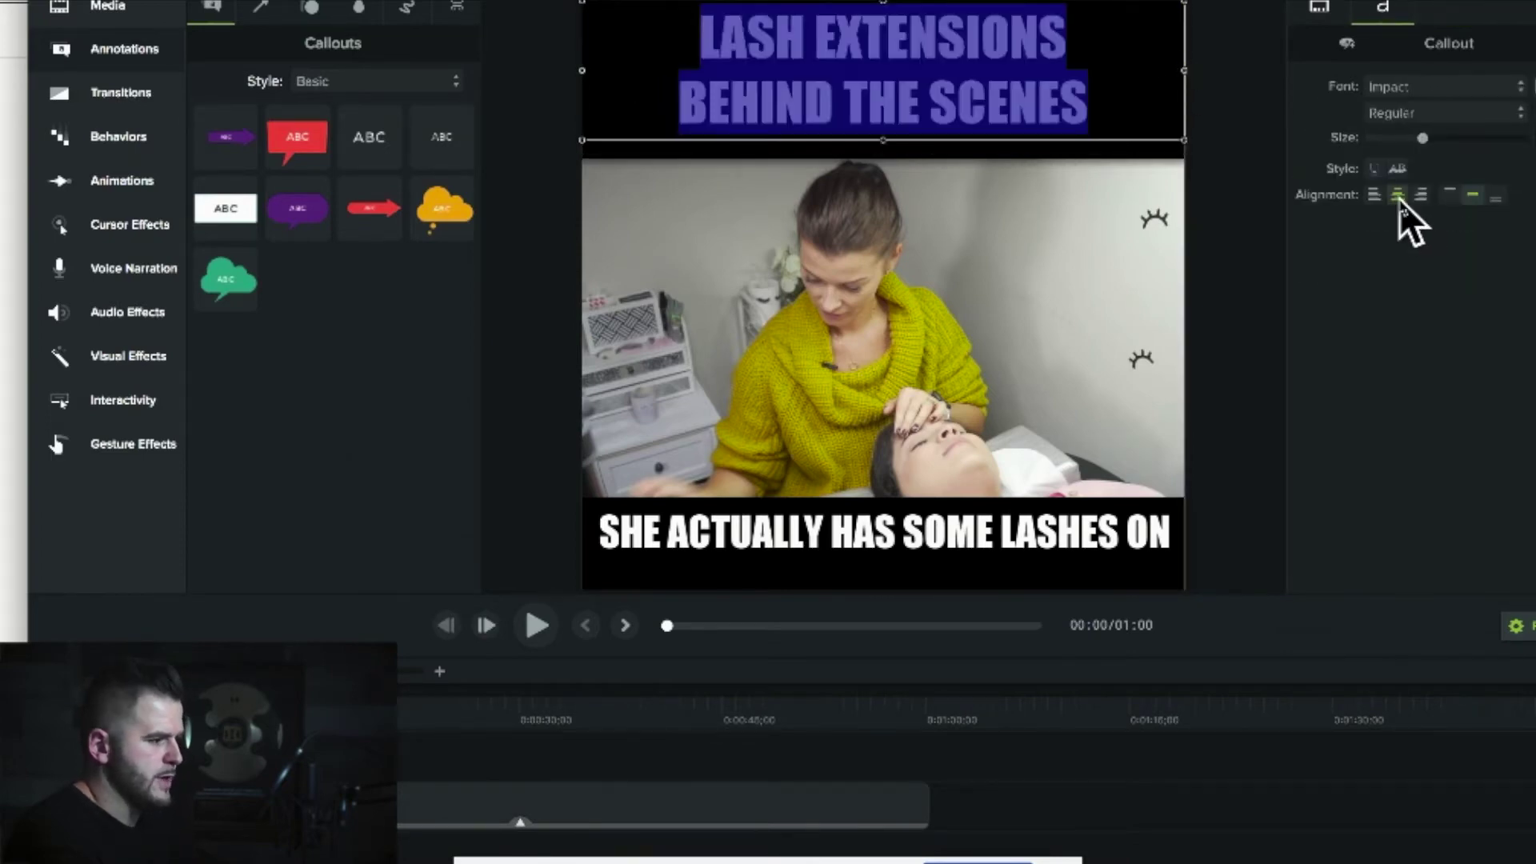
pyautogui.click(1403, 87)
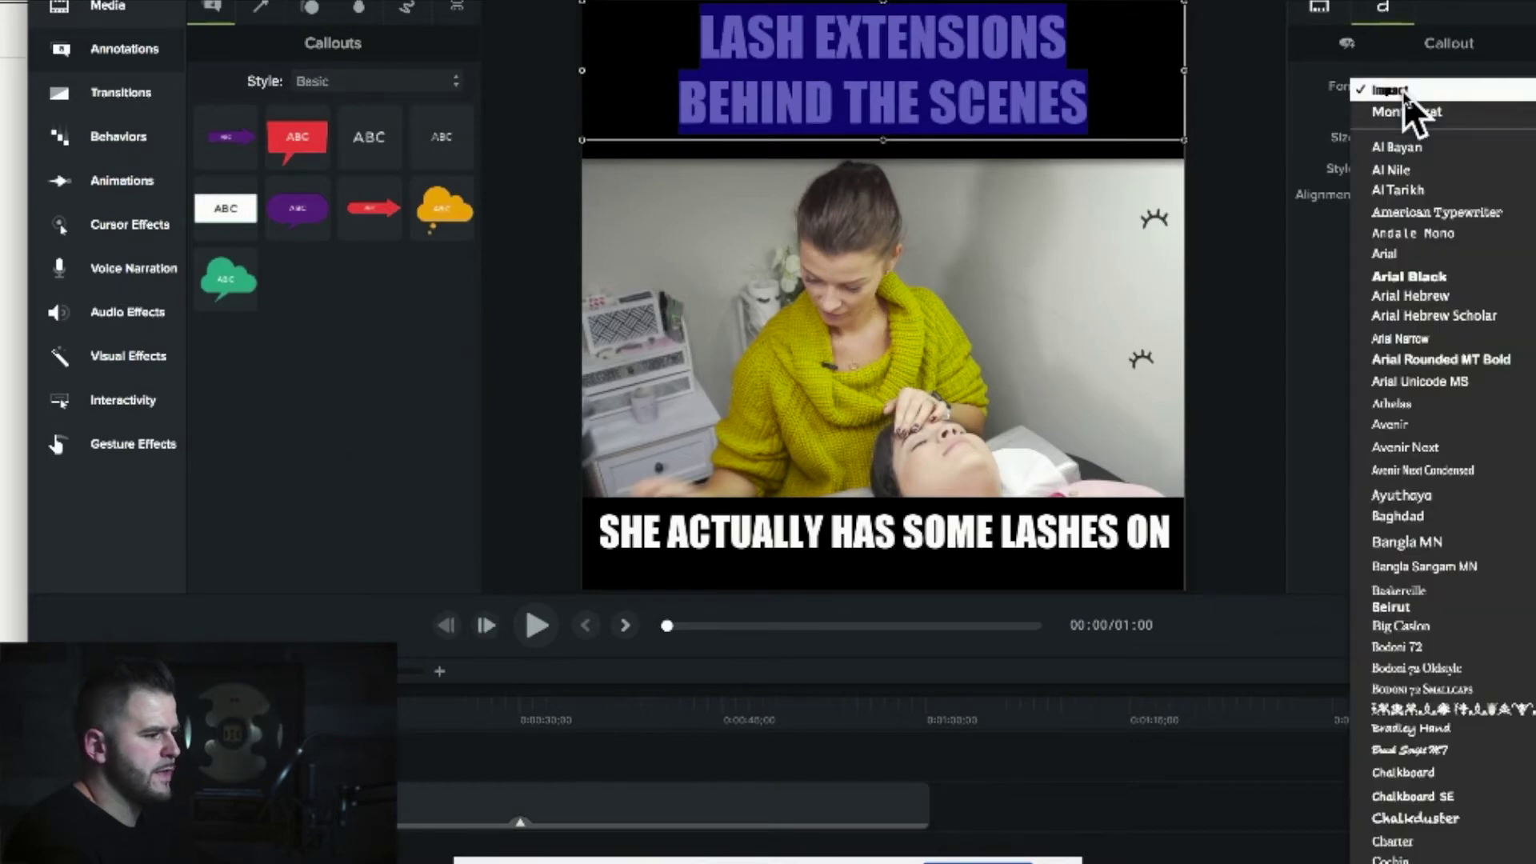
pyautogui.press('Escape')
pyautogui.click(1404, 91)
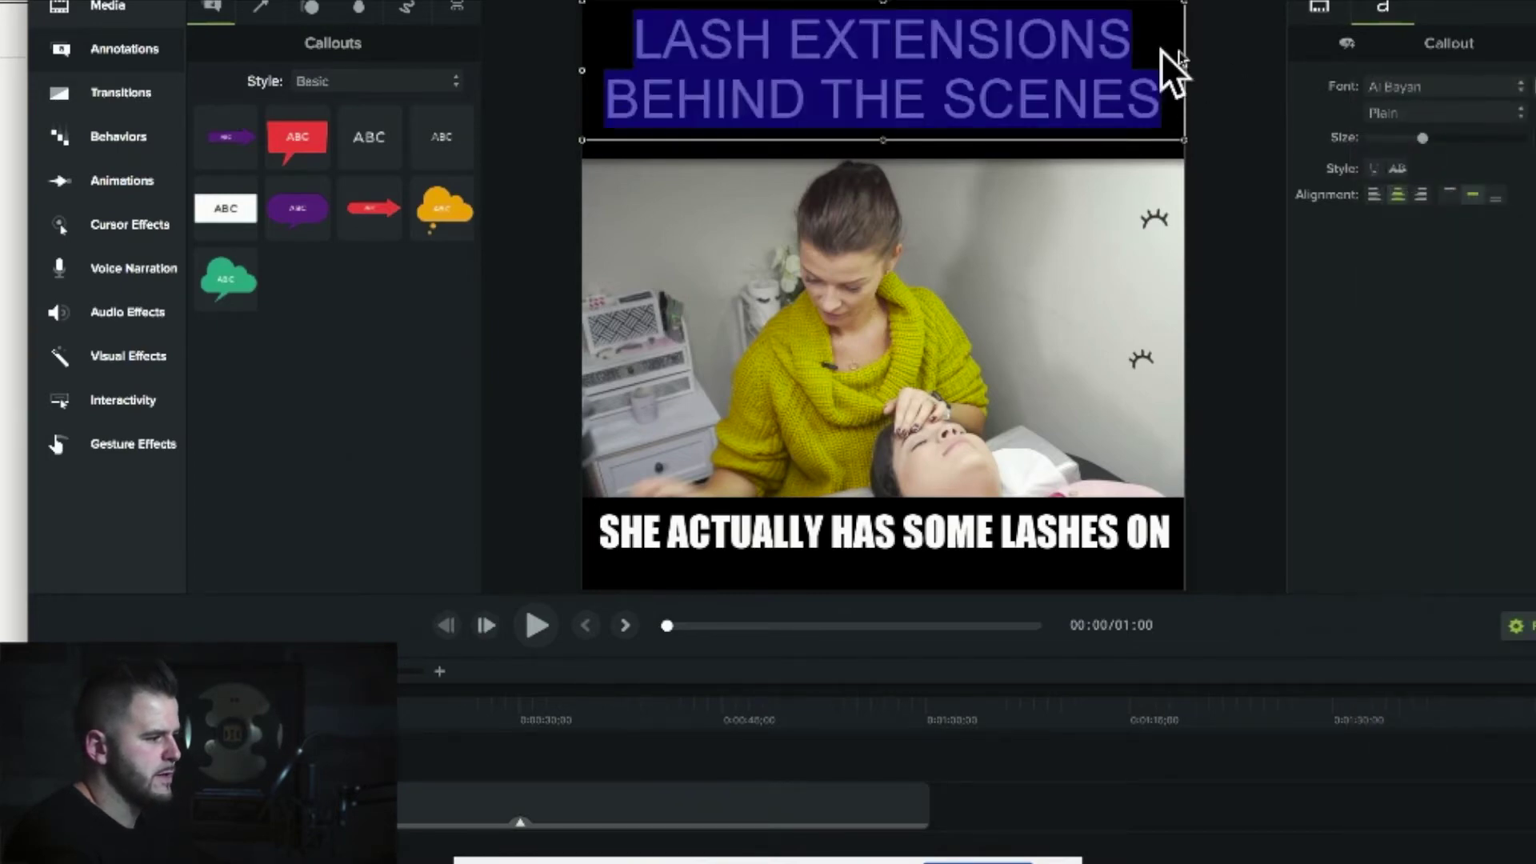
pyautogui.press('Escape')
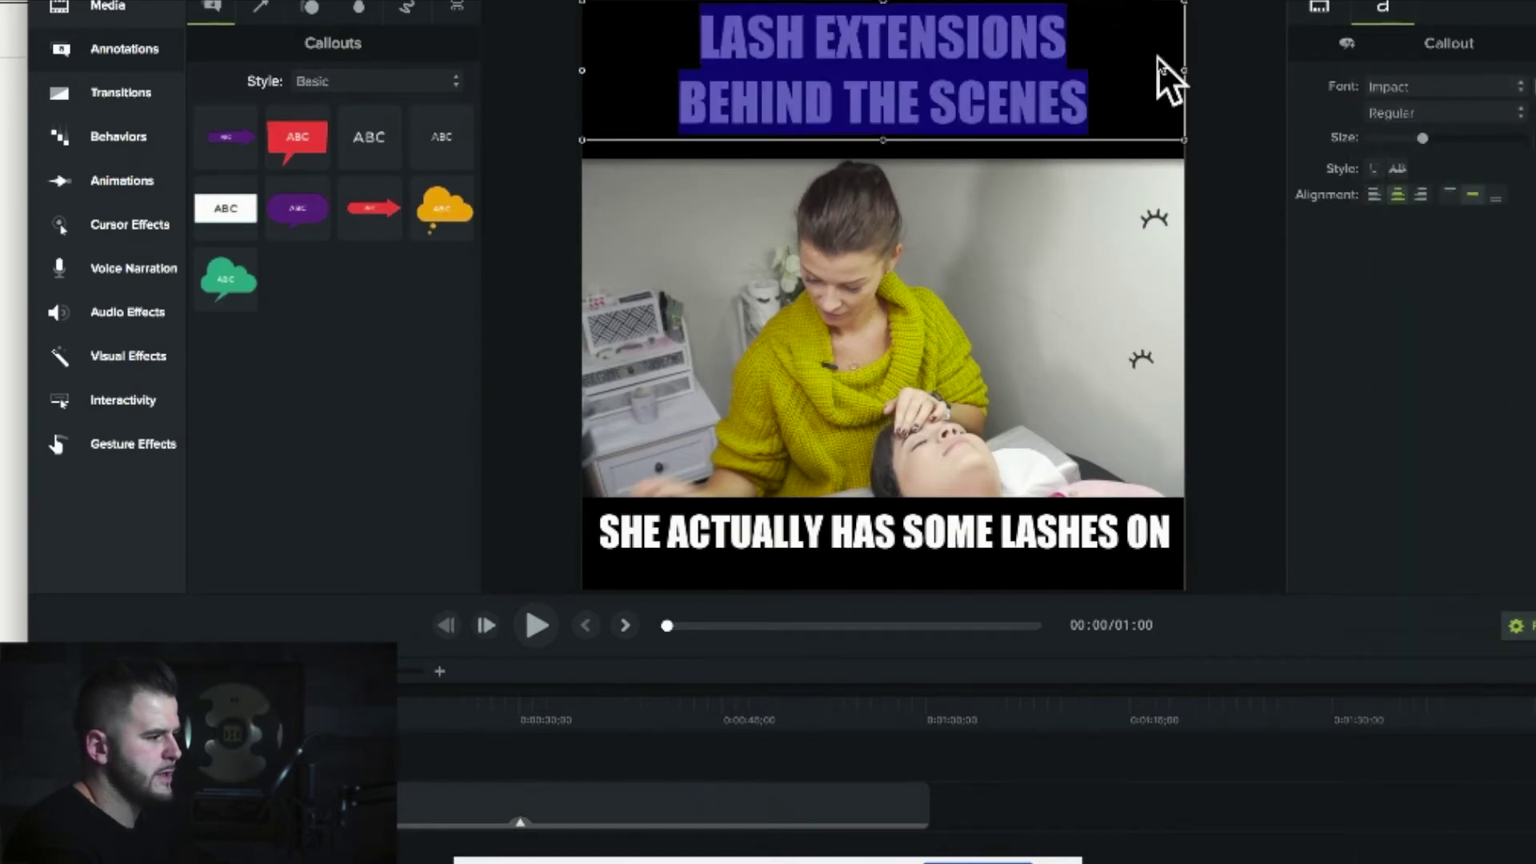
pyautogui.tripleClick(1056, 41)
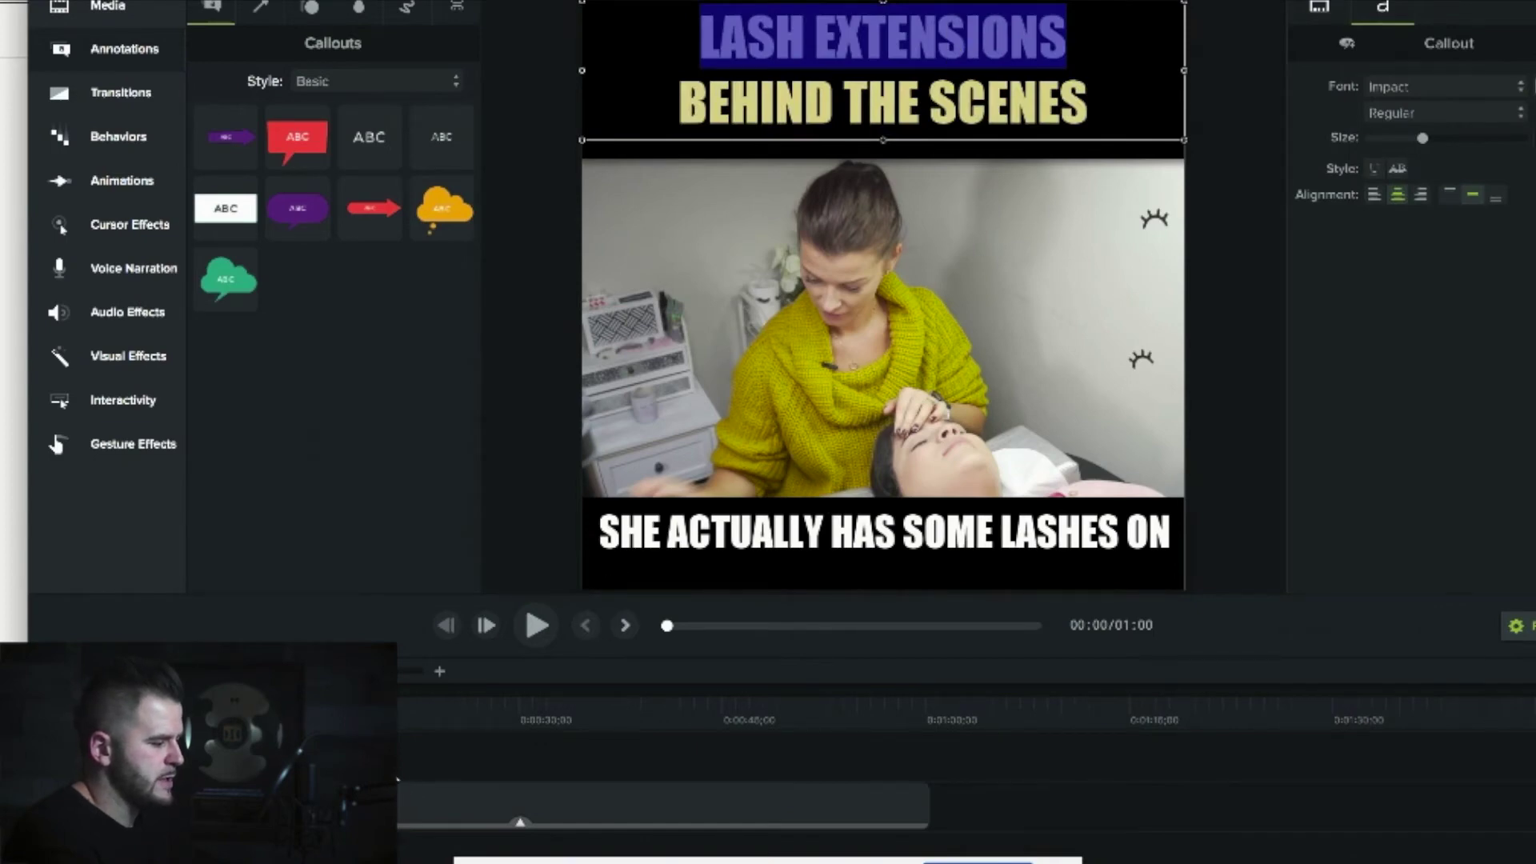
# Extend the title callout on the timeline to end at 0:01:00;09, level with the clip on the track below it
pyautogui.moveTo(399, 756); pyautogui.dragTo(920, 780)
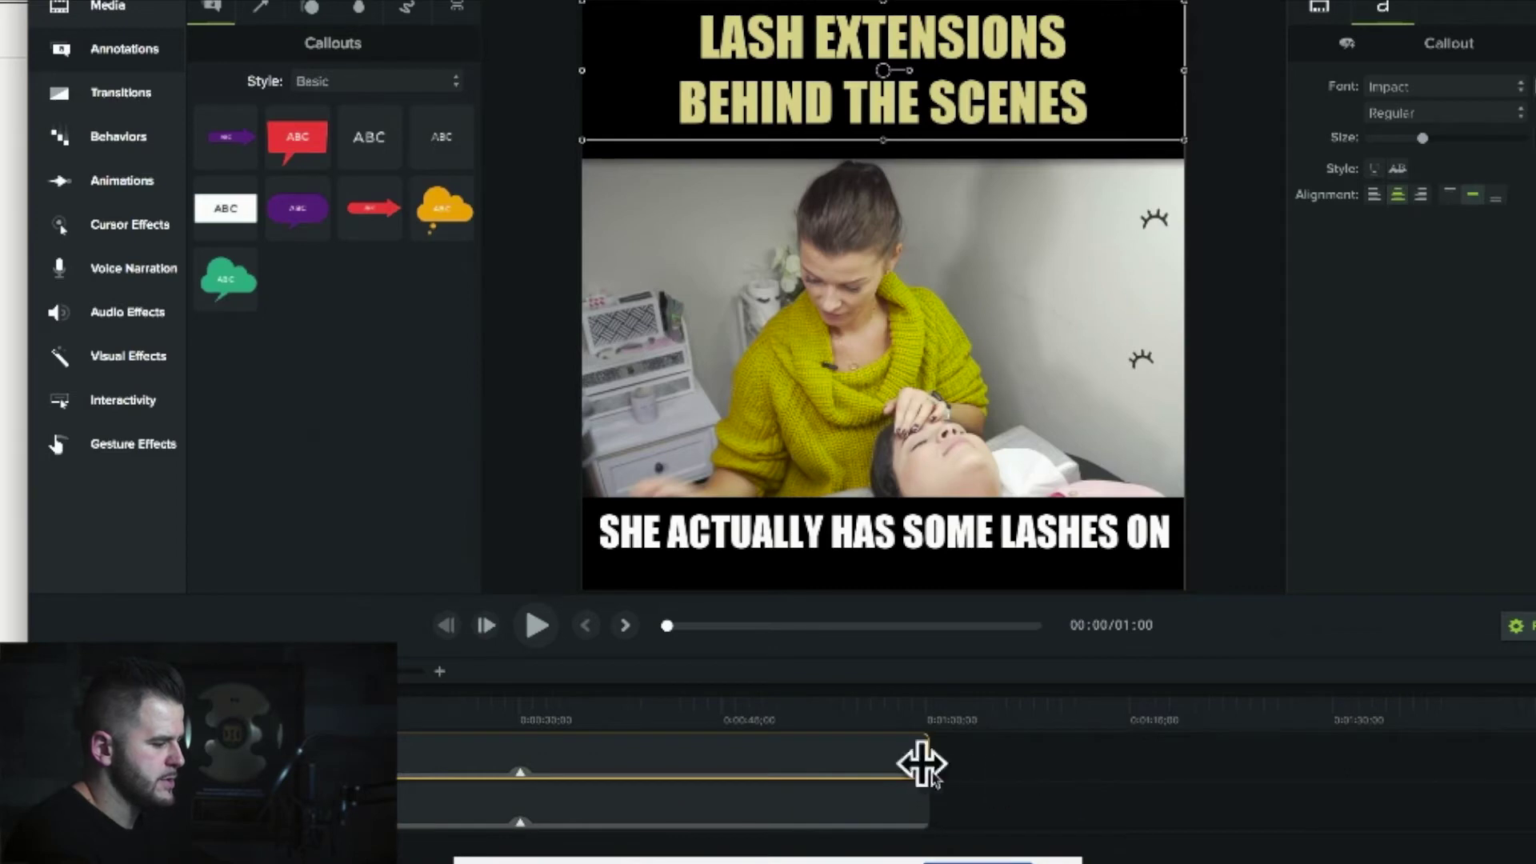
pyautogui.scroll(-3, 920, 762)
pyautogui.moveTo(352, 672)
pyautogui.mouseDown()
pyautogui.moveTo(330, 672)
pyautogui.moveTo(401, 673)
pyautogui.moveTo(356, 673)
pyautogui.mouseUp()
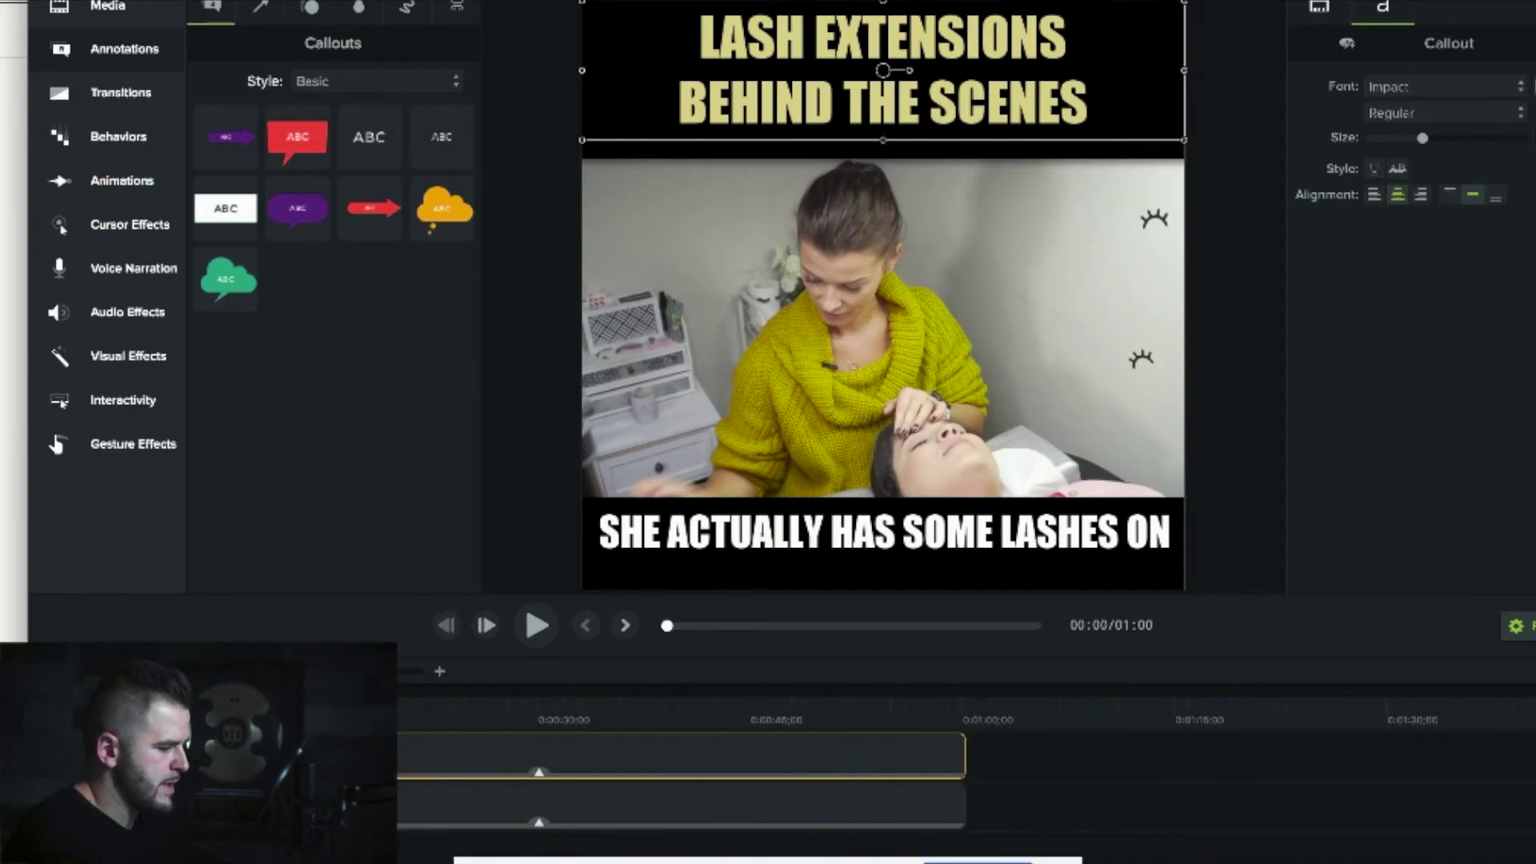
pyautogui.click(962, 715)
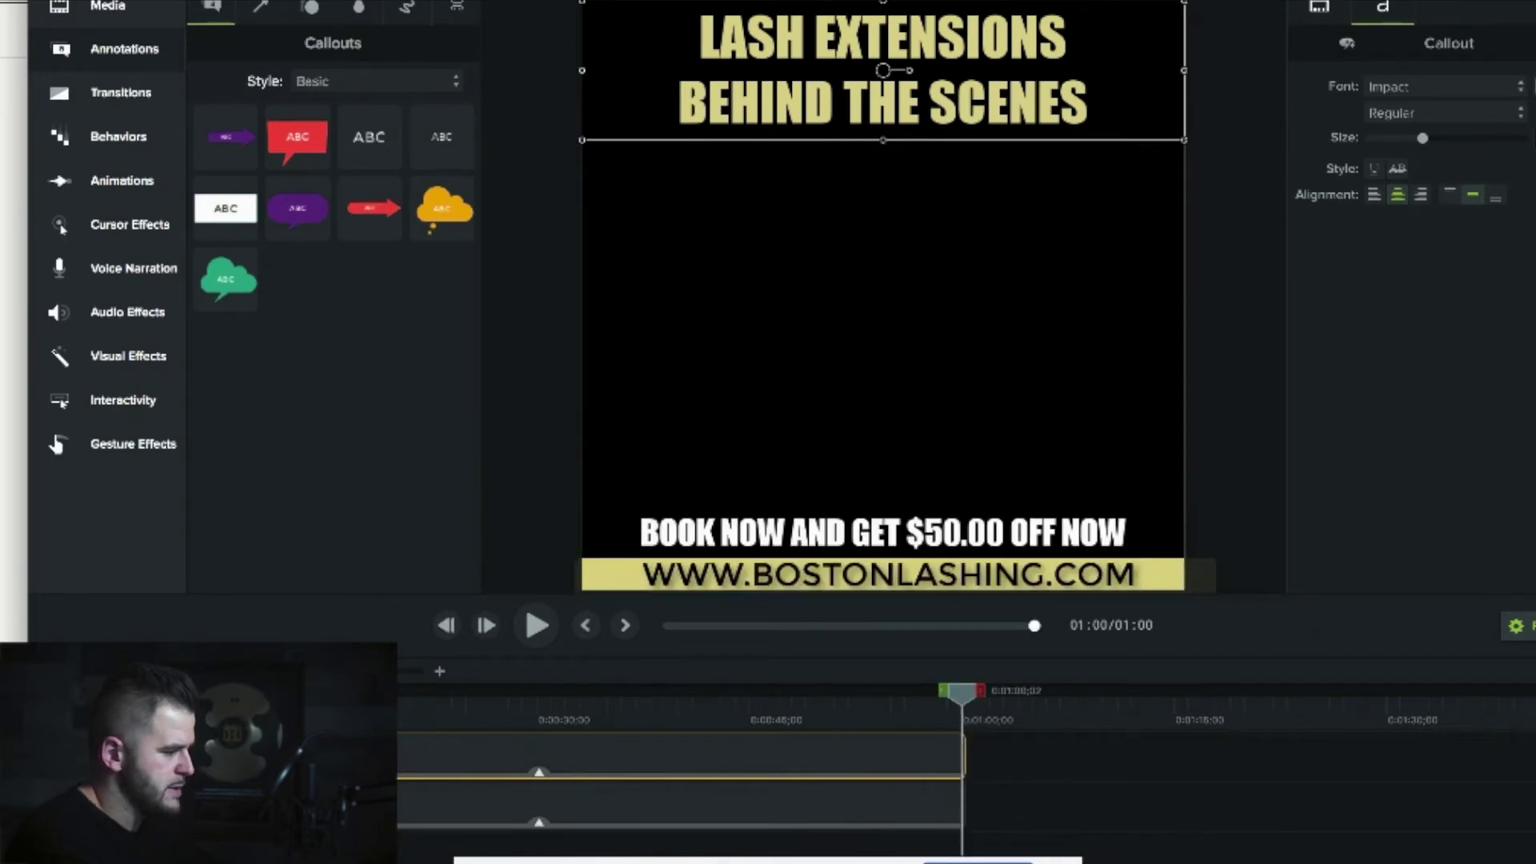
pyautogui.moveTo(356, 672); pyautogui.dragTo(380, 672)
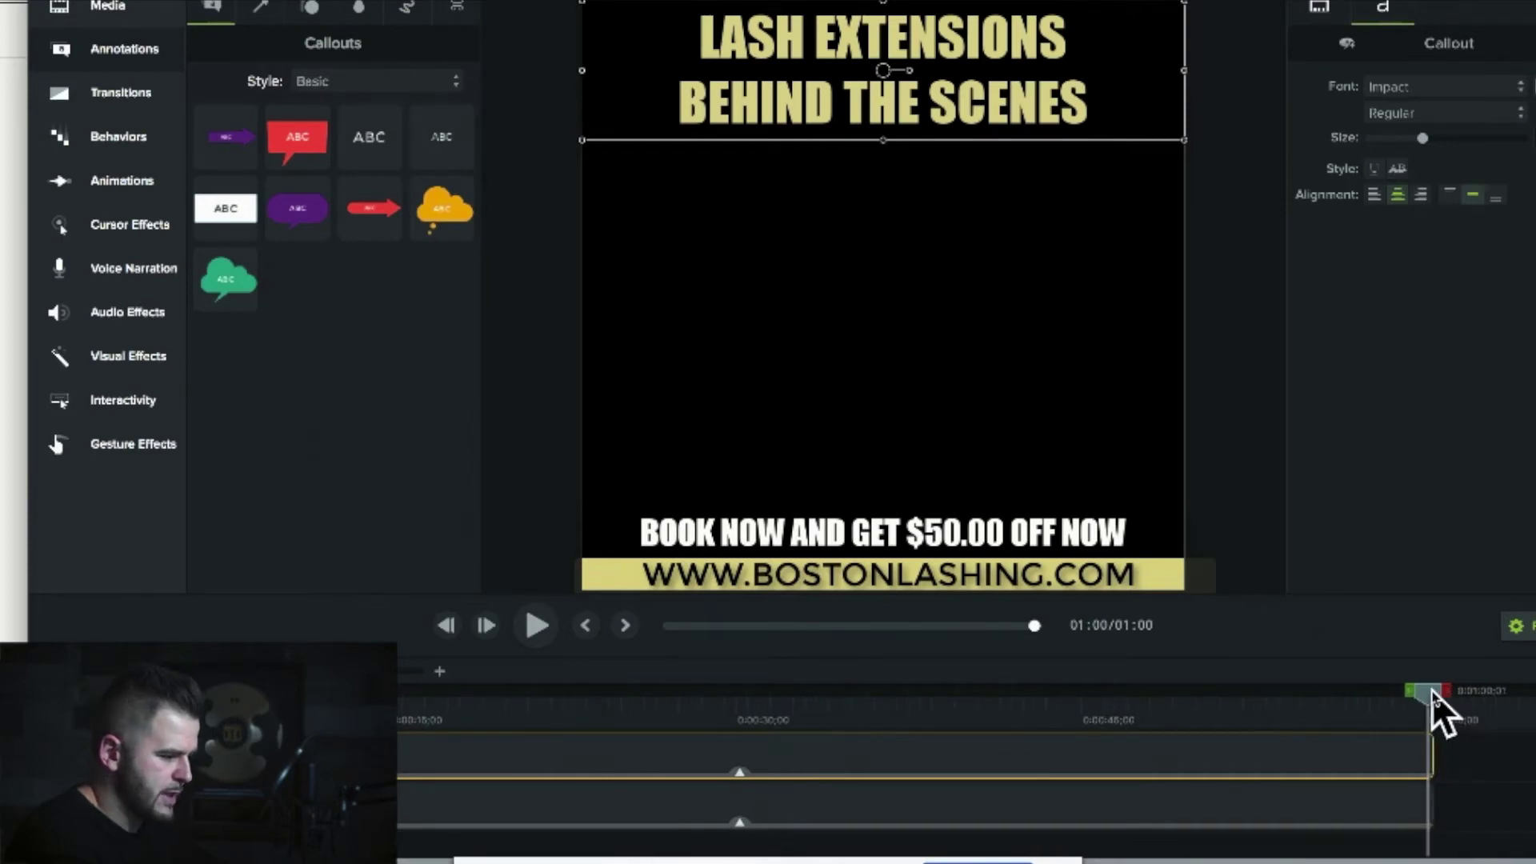
pyautogui.moveTo(1433, 693); pyautogui.dragTo(1445, 695)
pyautogui.moveTo(379, 672); pyautogui.dragTo(426, 680)
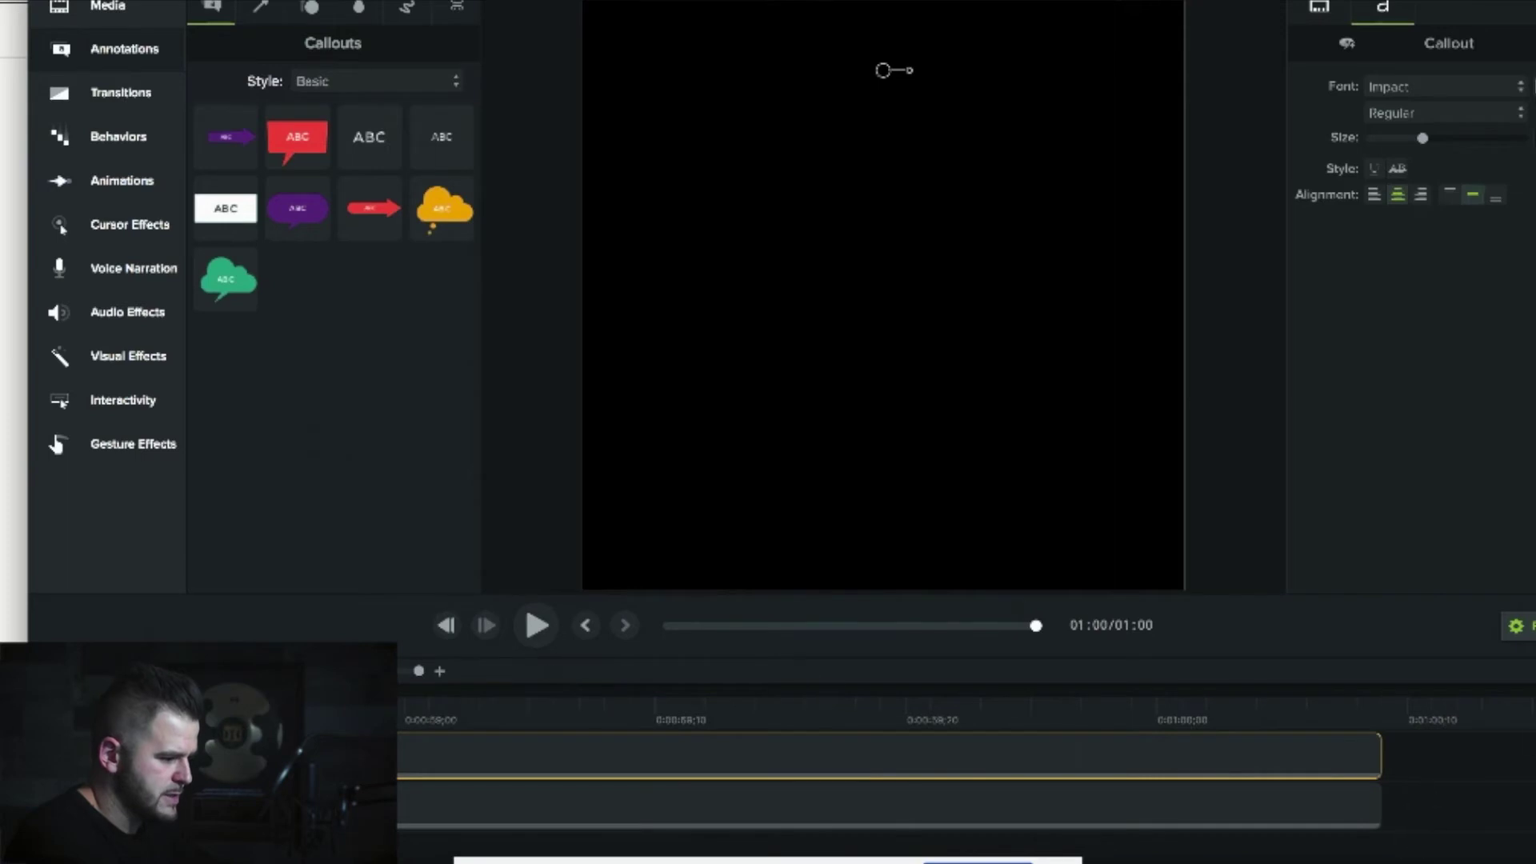
pyautogui.moveTo(1453, 690); pyautogui.dragTo(1377, 690)
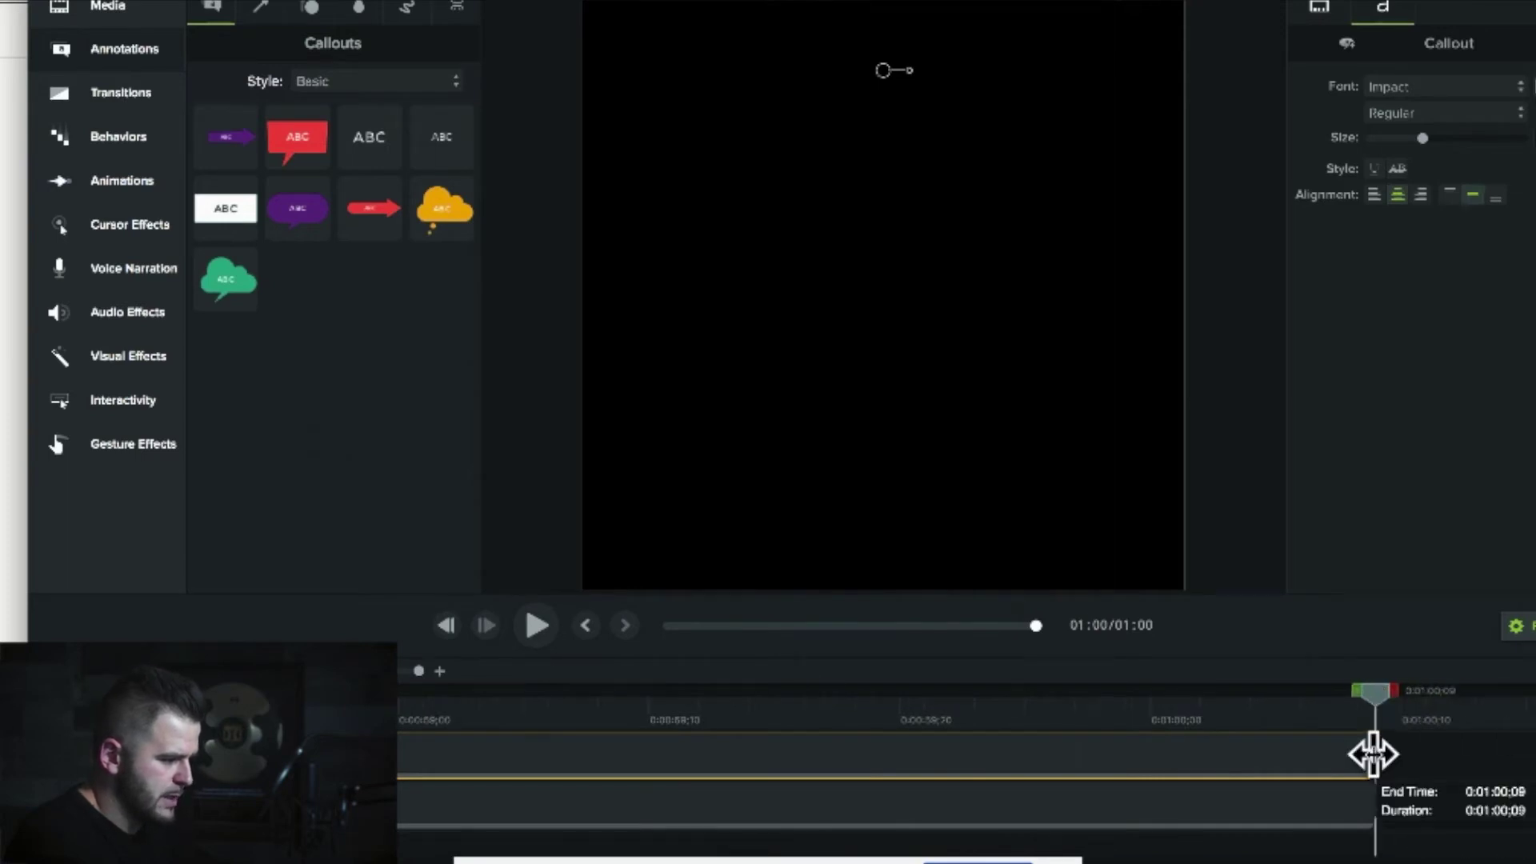
pyautogui.click(1472, 786)
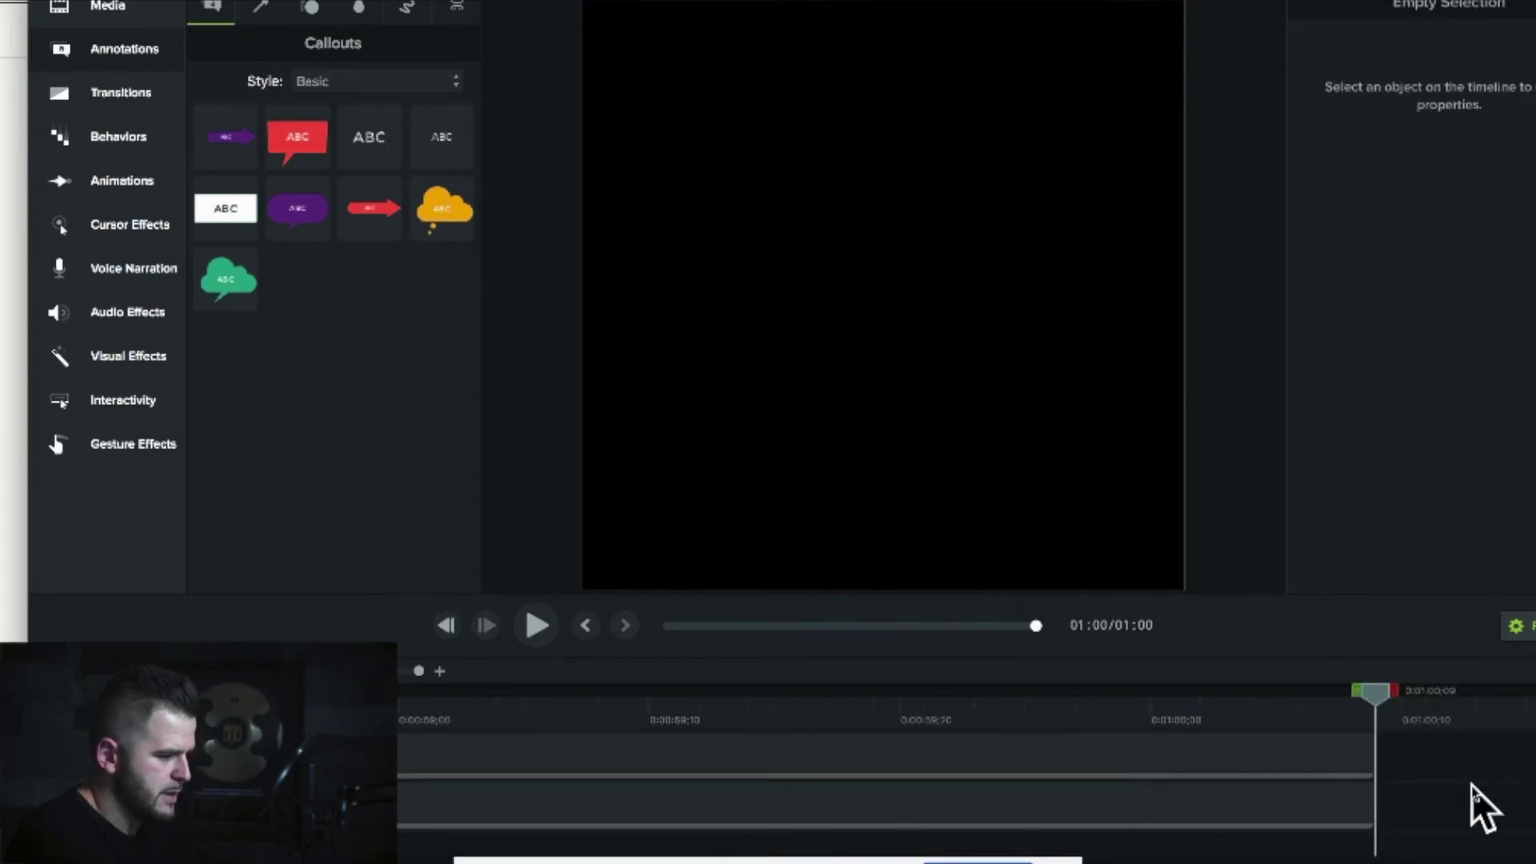
# Move the playhead to 0:42 and select the title callout to check it above the captioned footage
pyautogui.moveTo(1379, 699); pyautogui.dragTo(1351, 701)
pyautogui.click(1350, 701)
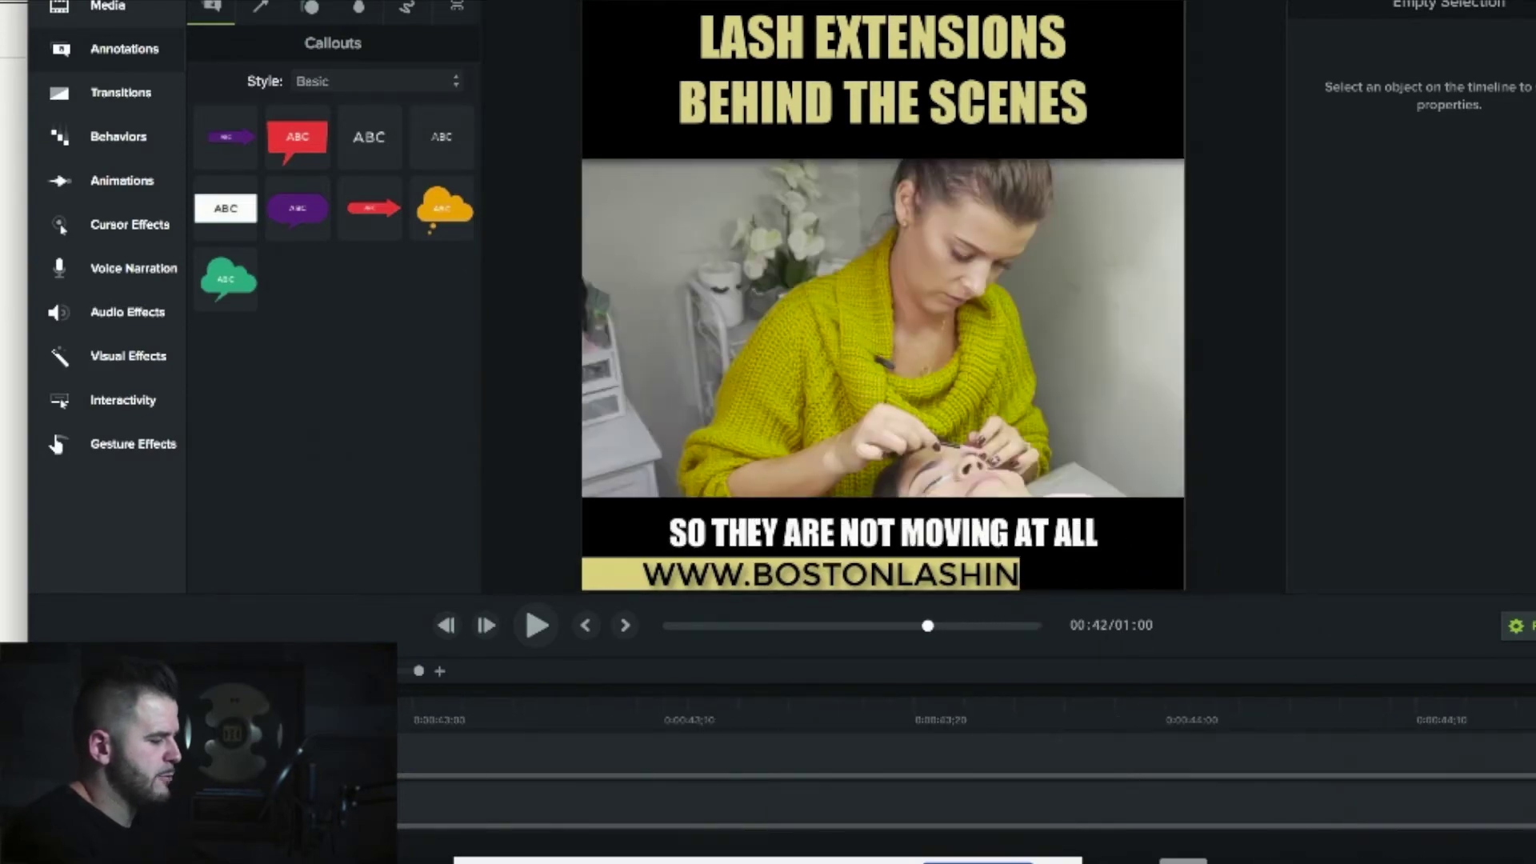
pyautogui.click(964, 46)
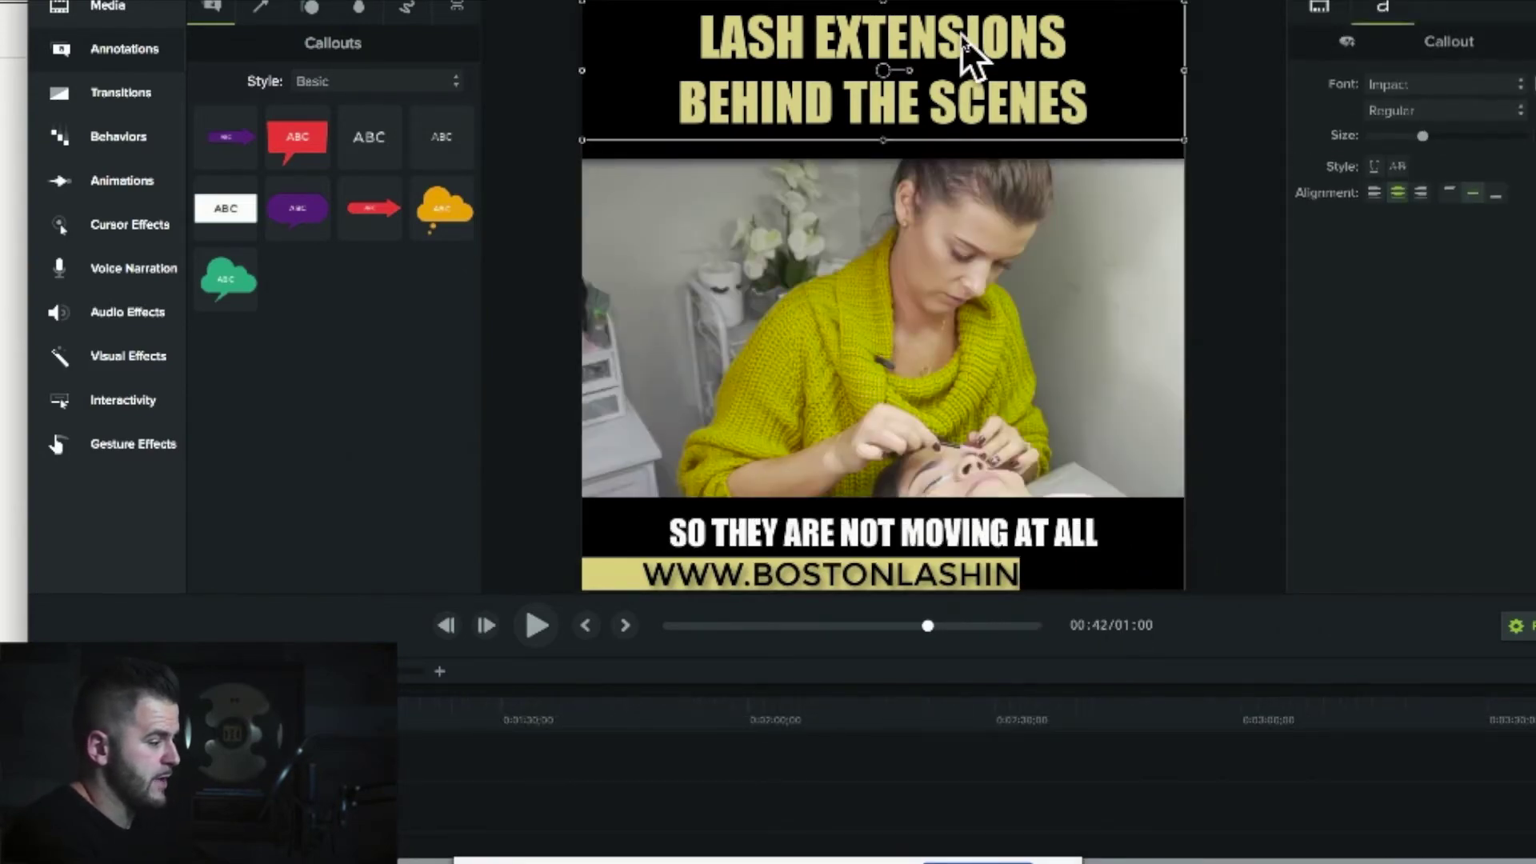
pyautogui.doubleClick(963, 47)
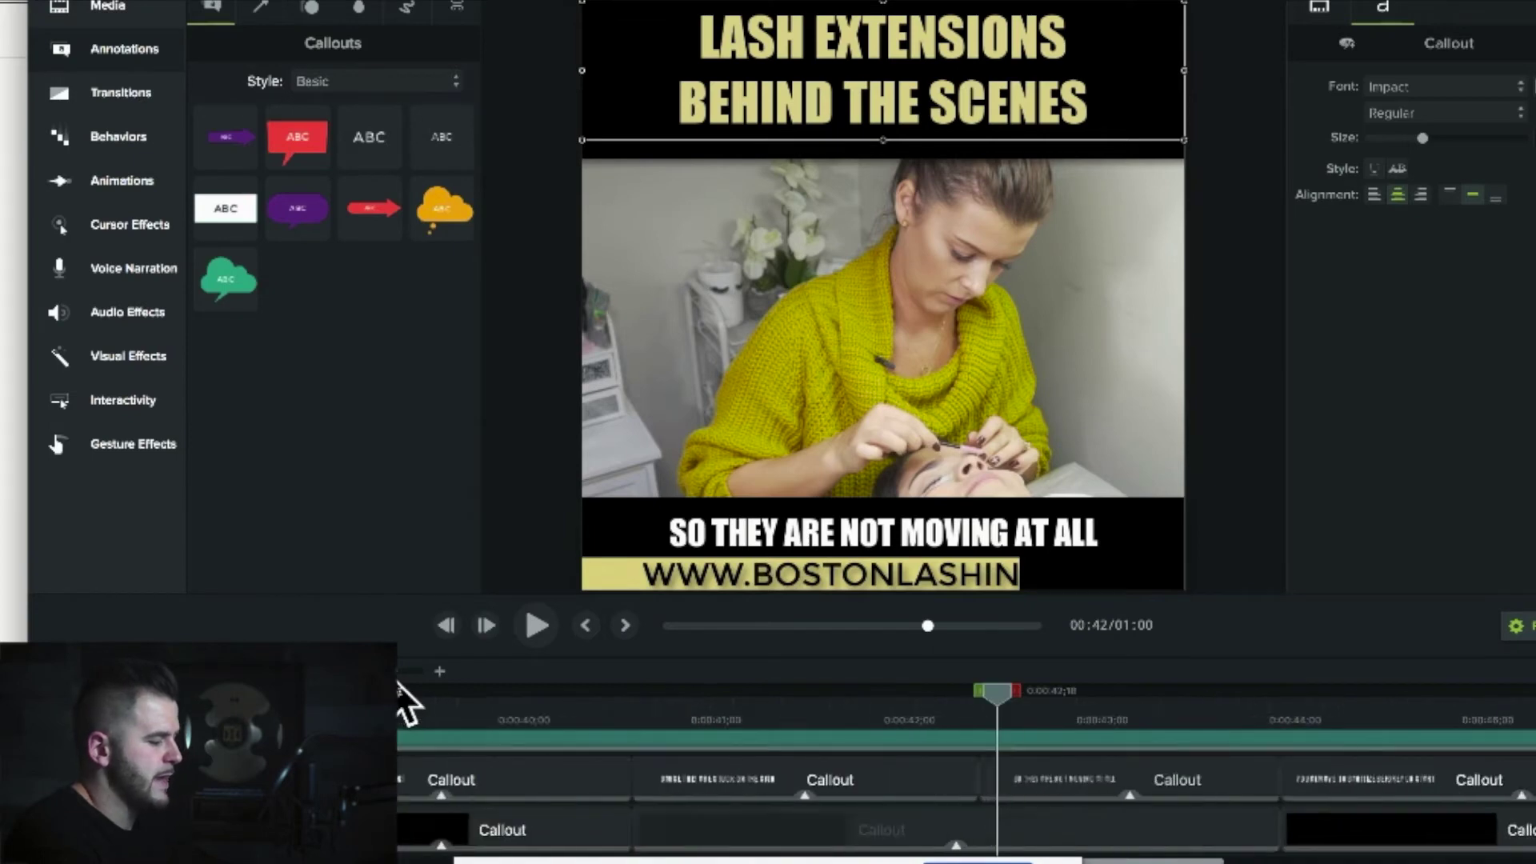
pyautogui.moveTo(401, 679); pyautogui.dragTo(399, 677)
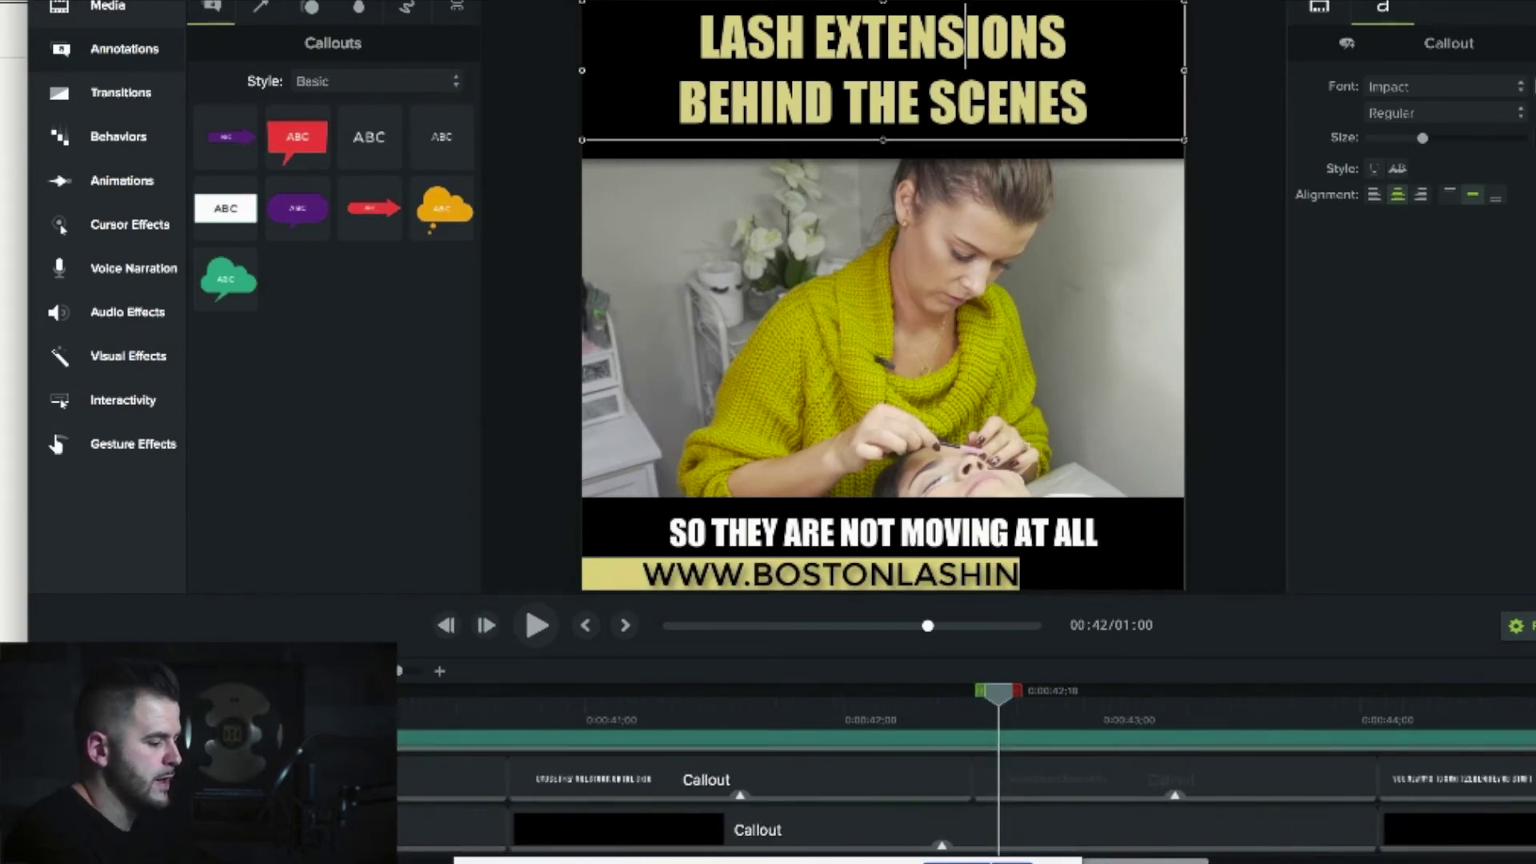
# Copy the first caption callout at the start of the timeline and hide the existing captions track
pyautogui.hscroll(-15, 960, 768)
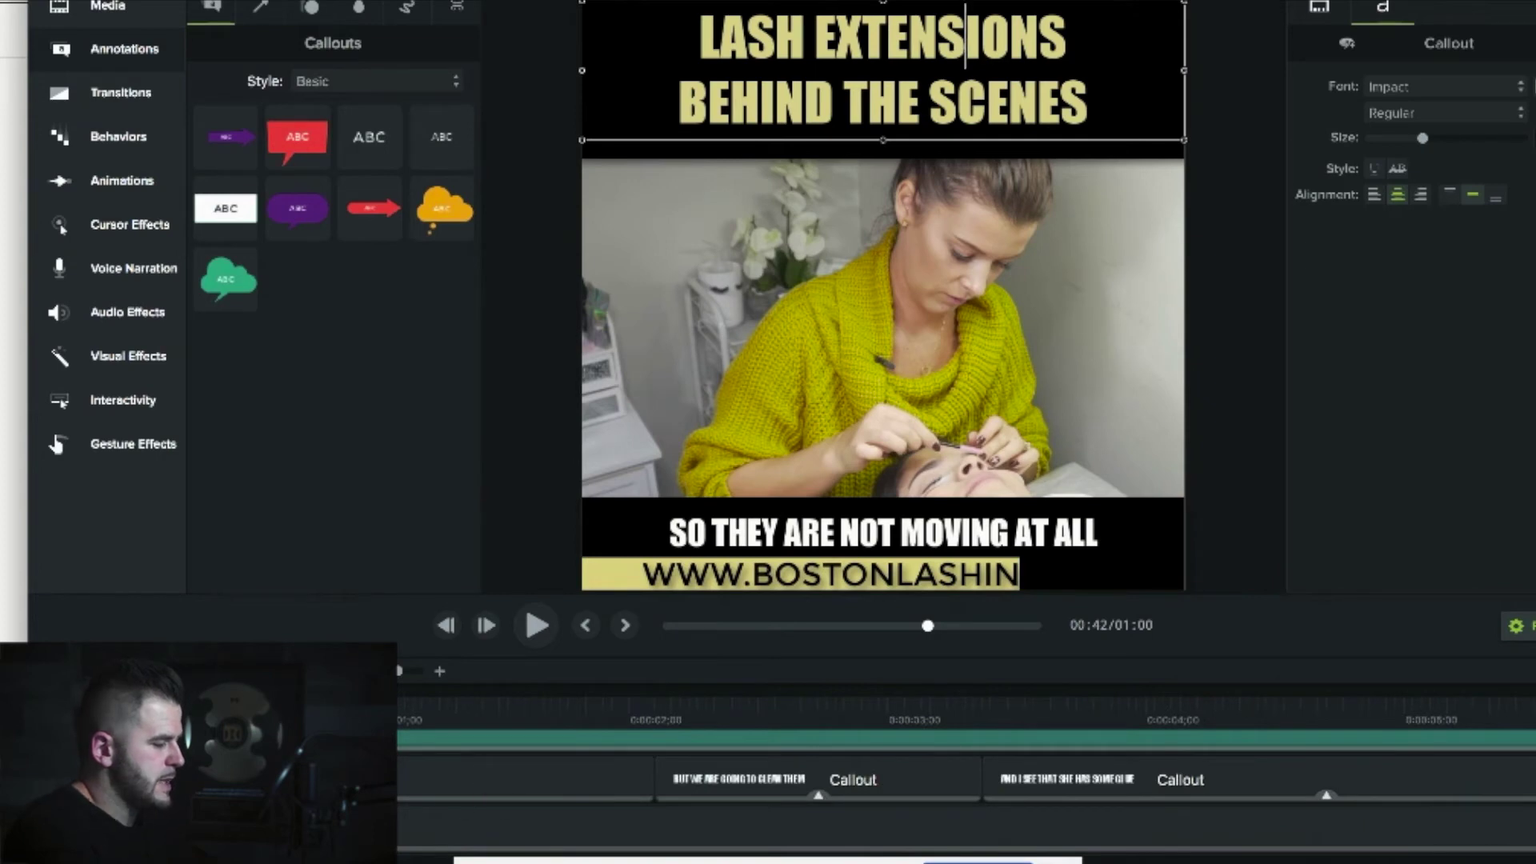
pyautogui.click(360, 780)
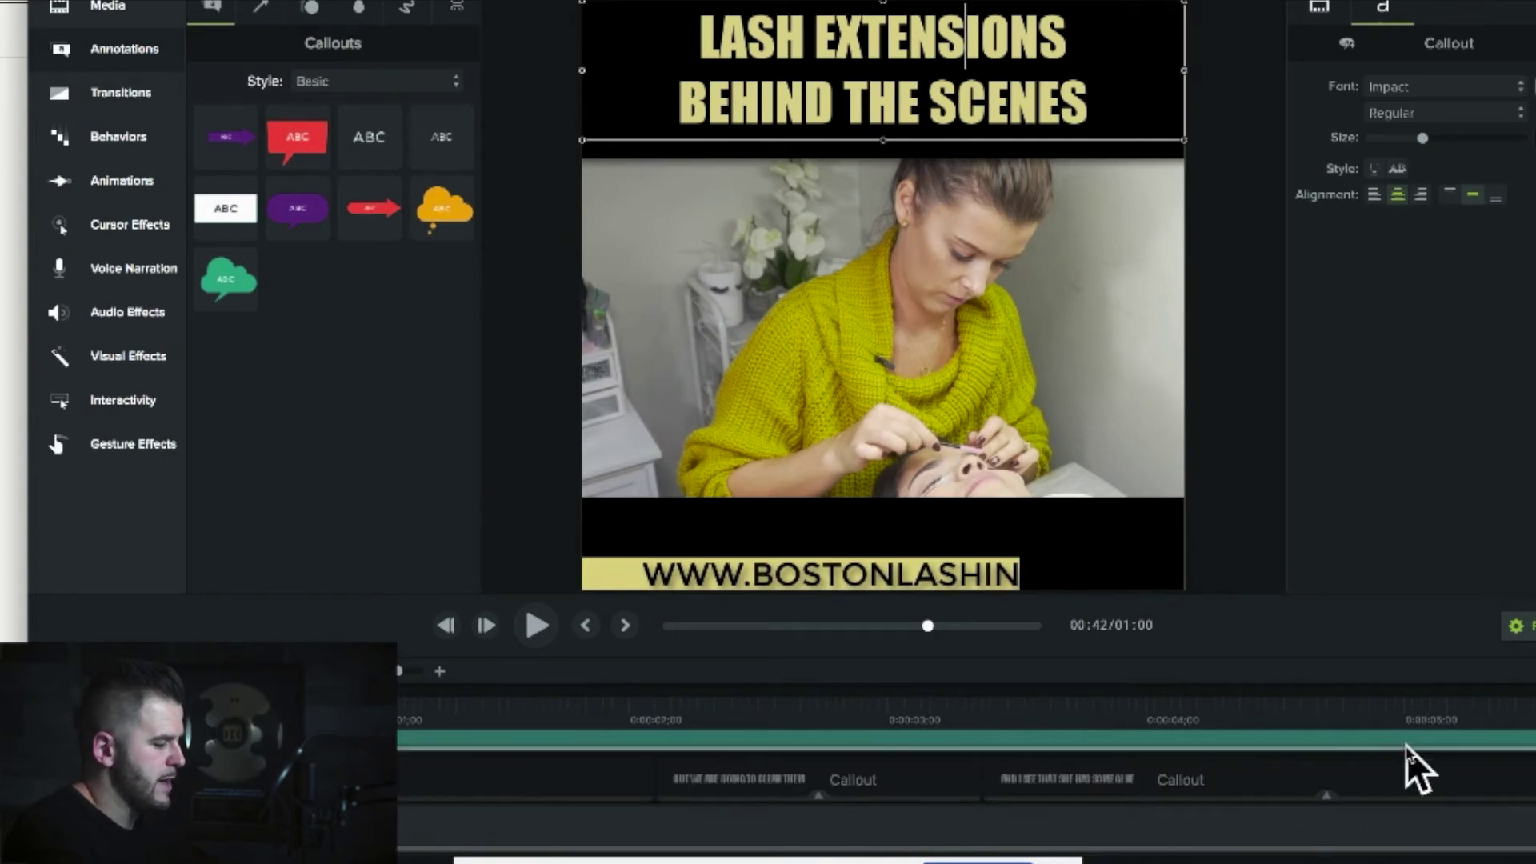
pyautogui.click(360, 779)
pyautogui.click(891, 532)
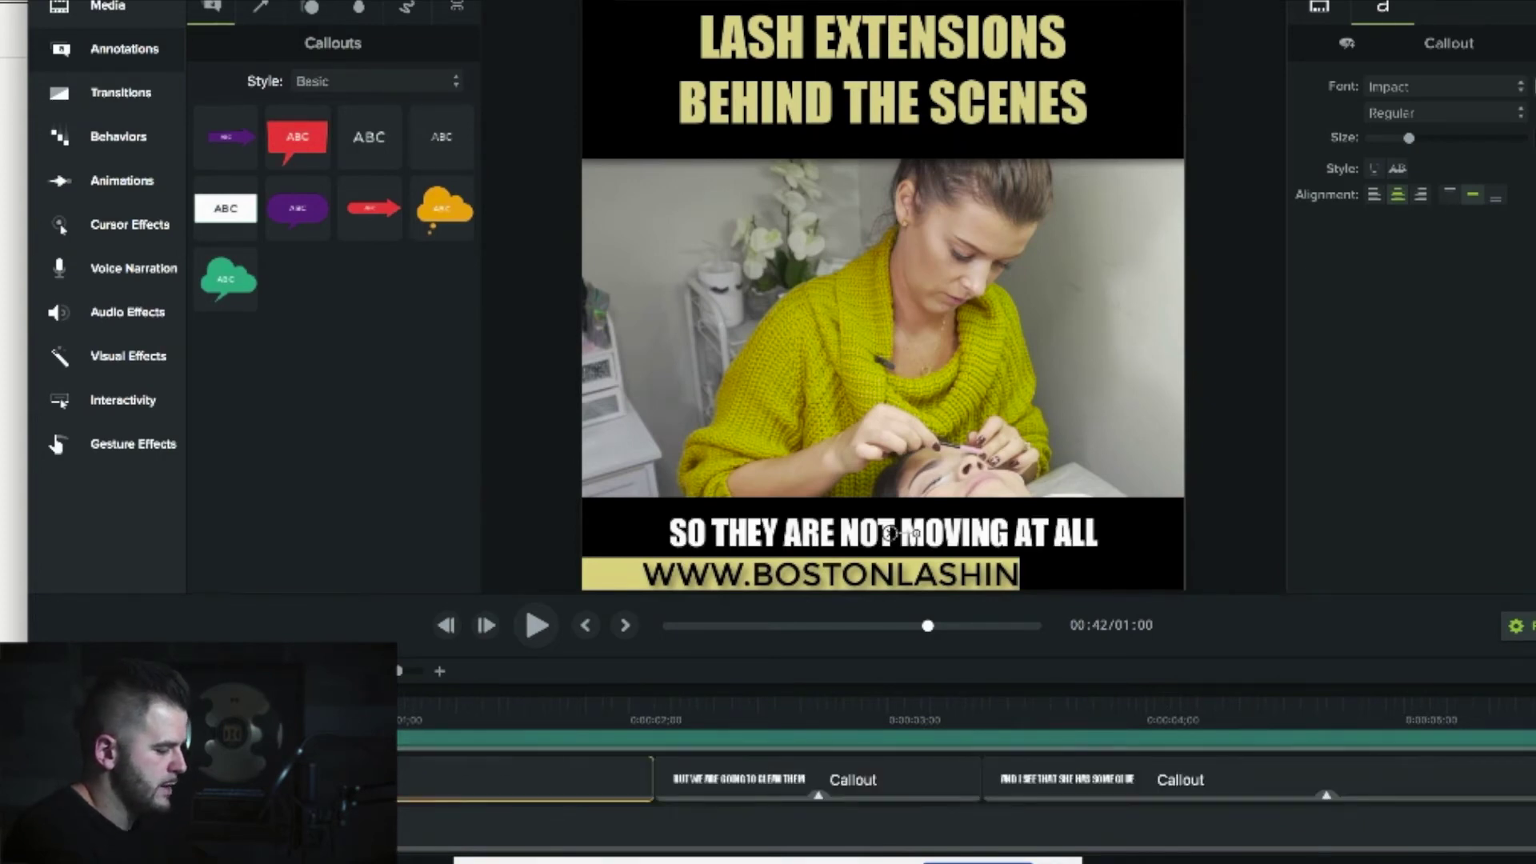
pyautogui.press('Delete')
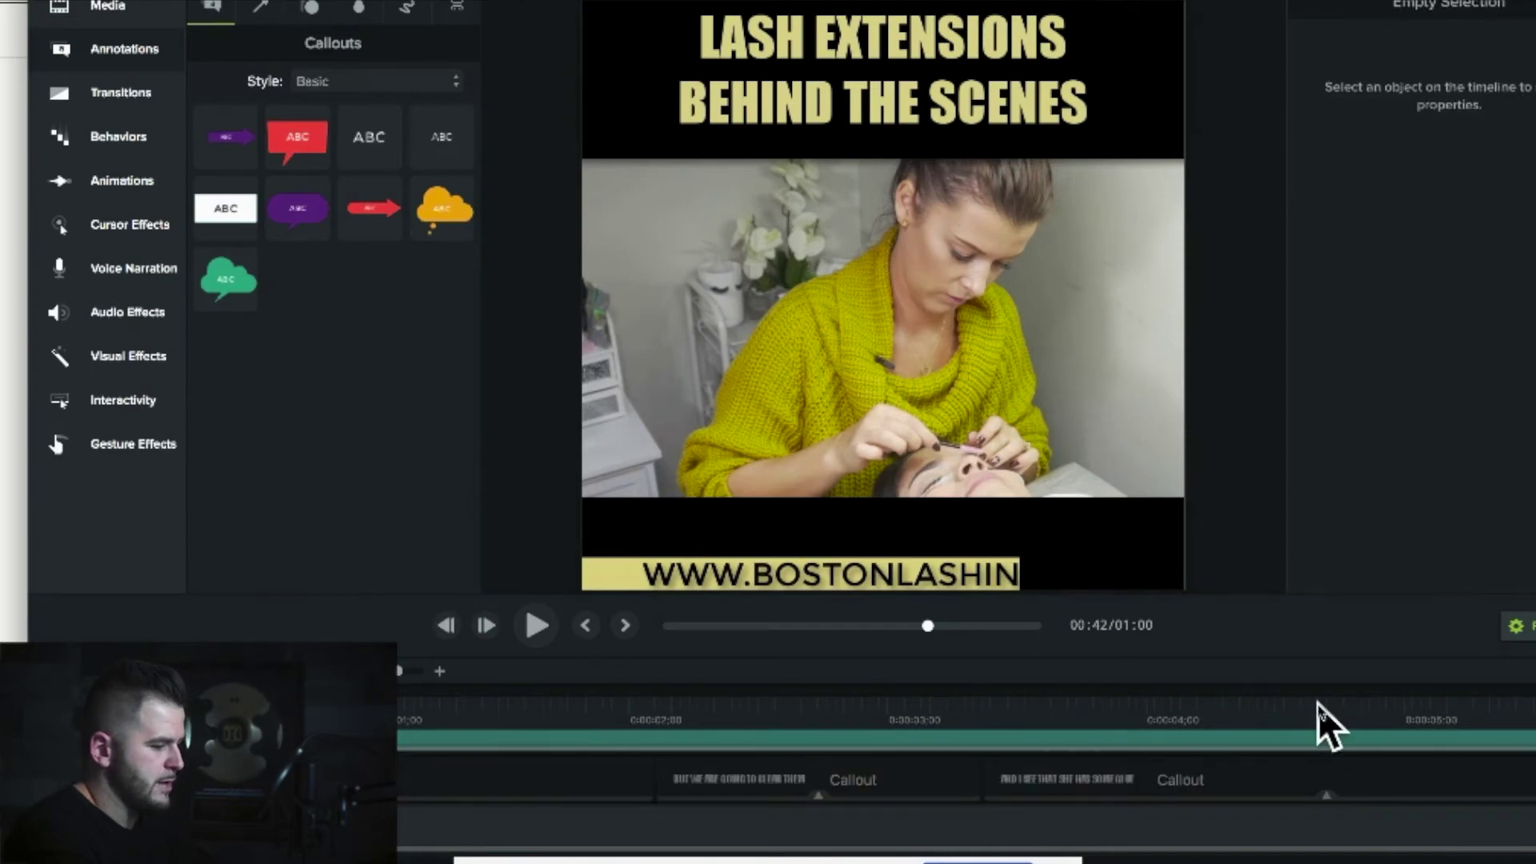
# Enlarge the timeline area and play the first second of the video with the captions hidden
pyautogui.moveTo(1291, 655); pyautogui.dragTo(1298, 516)
pyautogui.scroll(3, 288, 620)
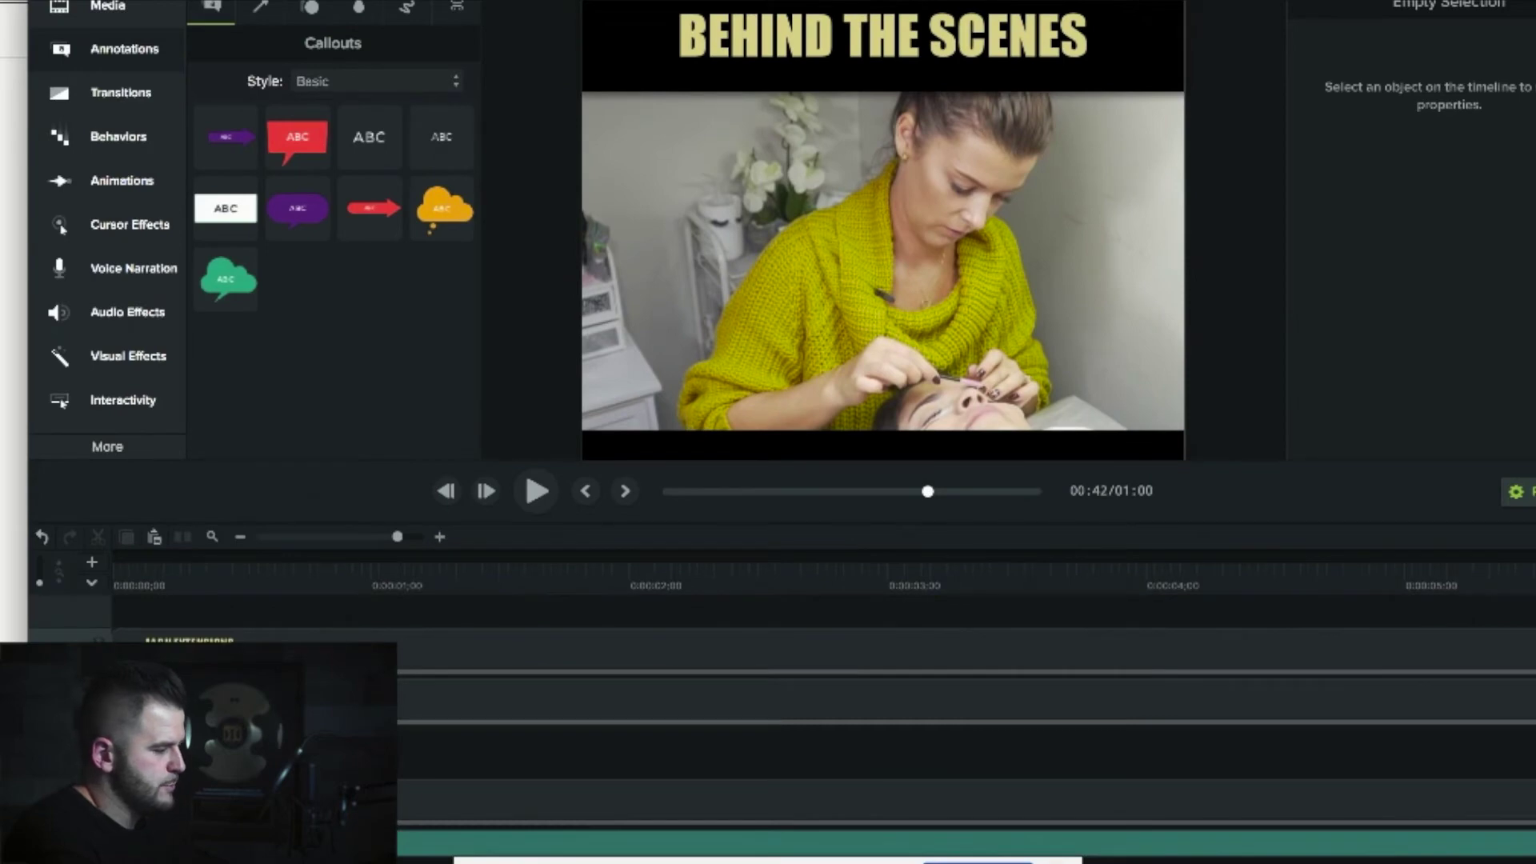
pyautogui.click(124, 576)
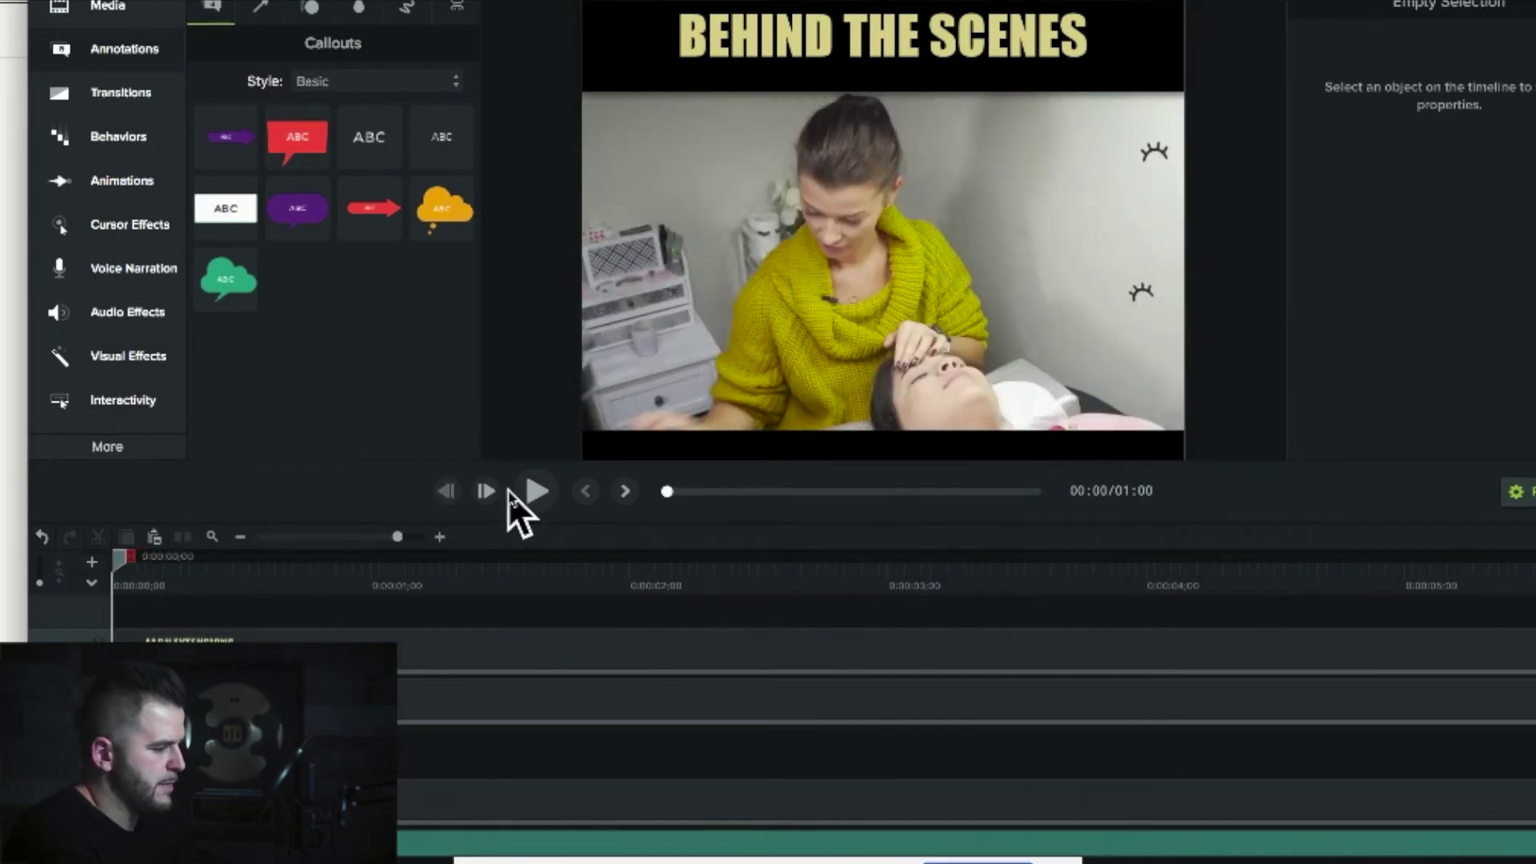
pyautogui.click(539, 489)
pyautogui.click(539, 489)
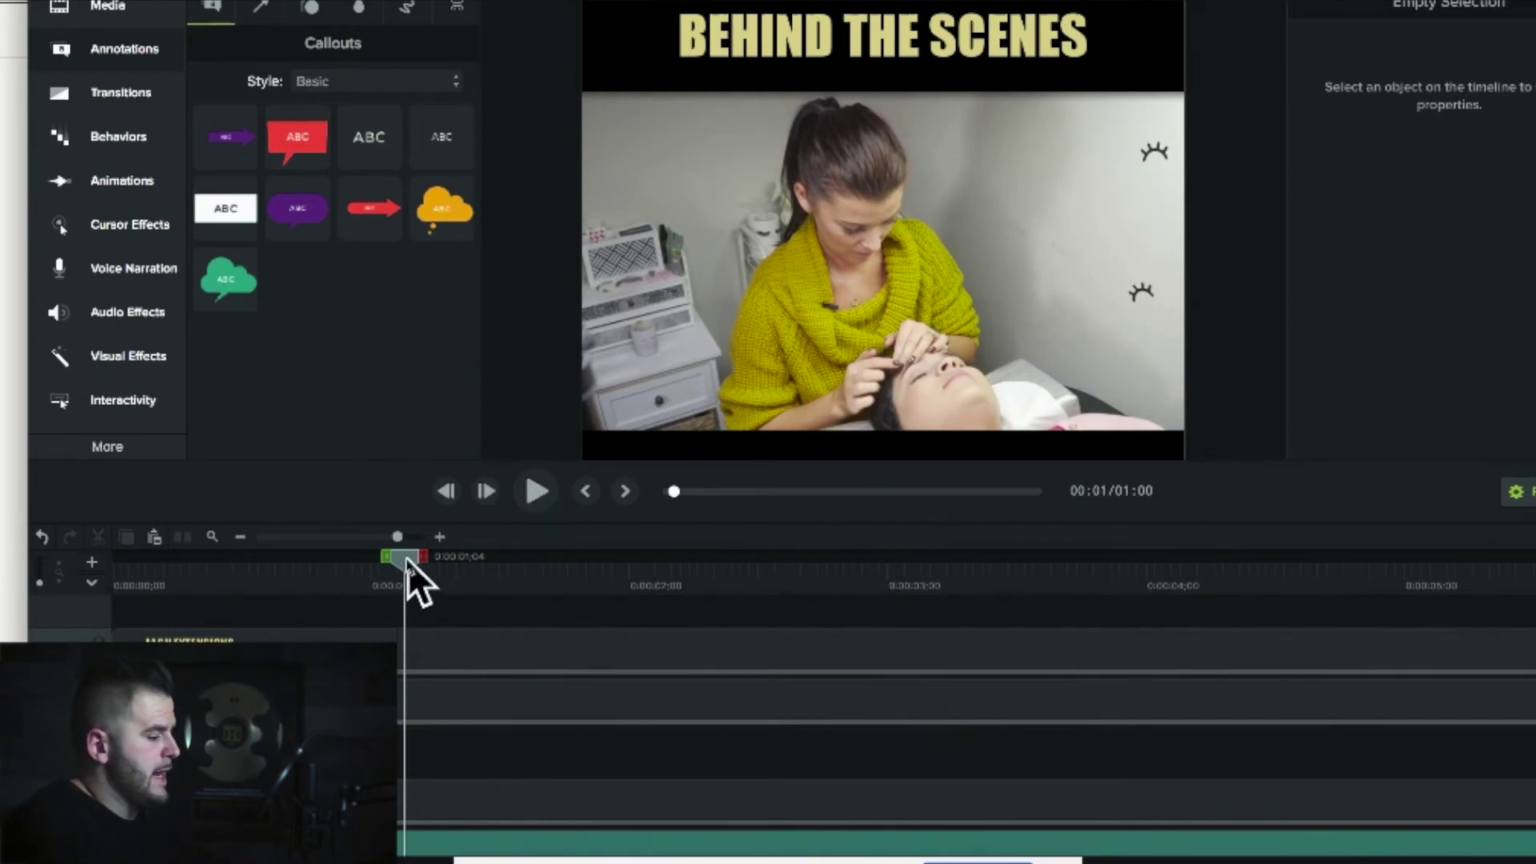
# Paste the copied caption callout at the very start of the timeline, below the footage
pyautogui.moveTo(408, 559); pyautogui.dragTo(103, 552)
pyautogui.hotkey('ctrl', 'v')
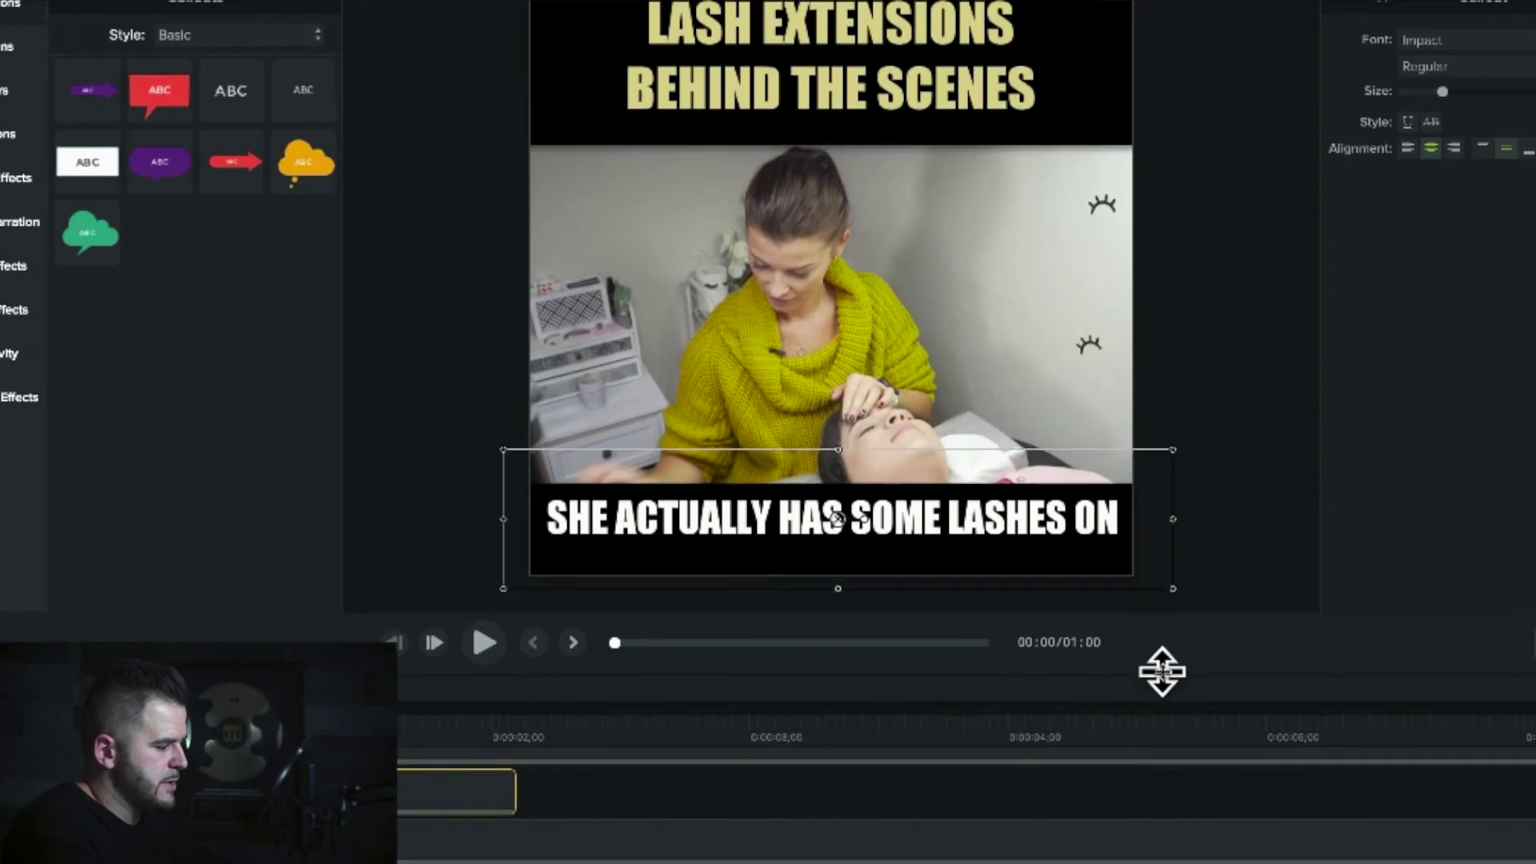
pyautogui.press('Return')
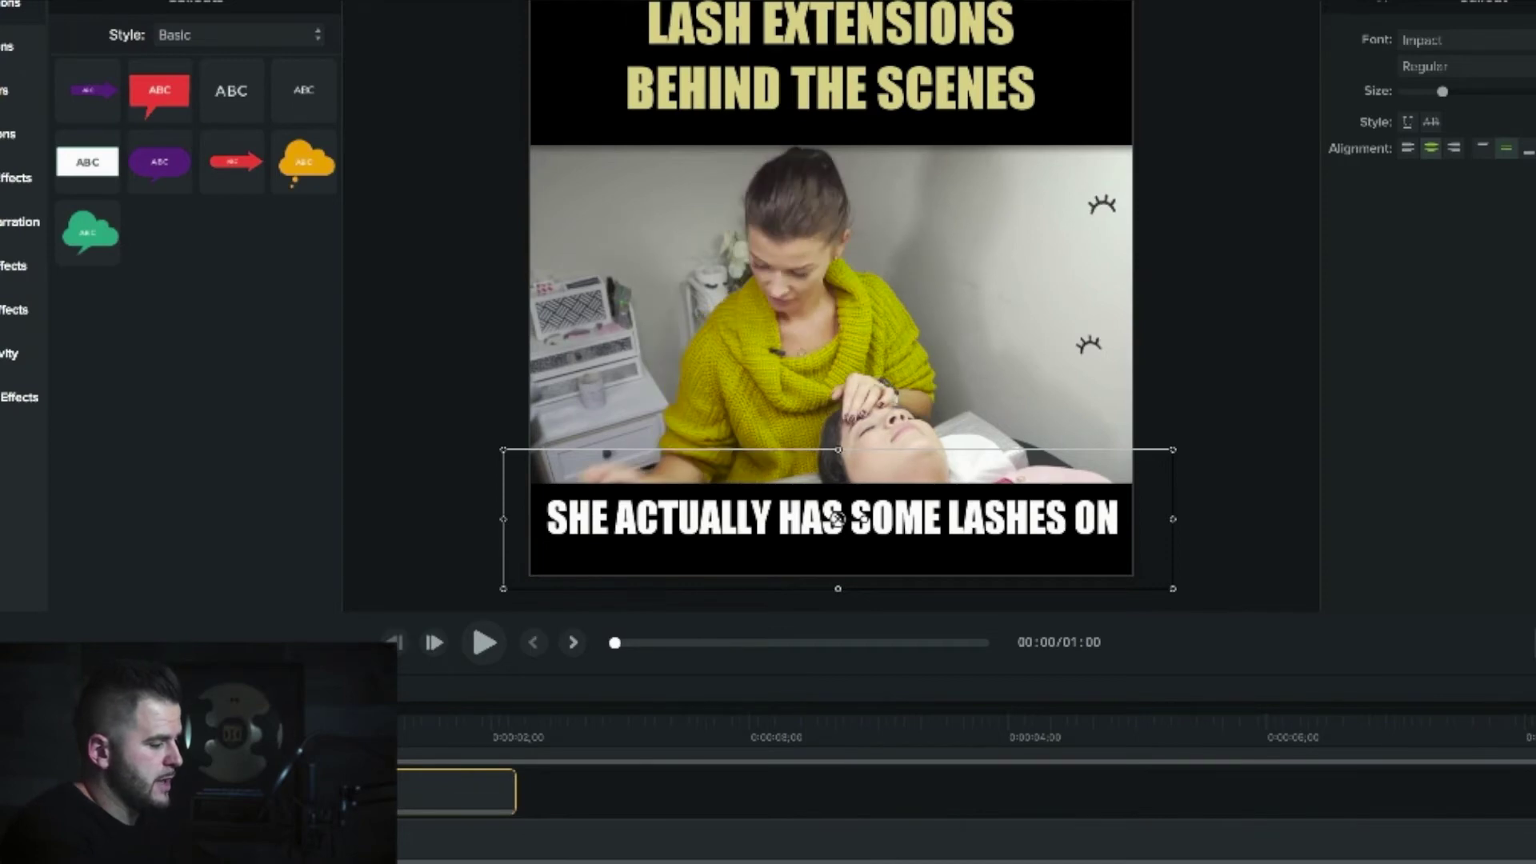
# Replace the pasted caption's text with "in this video...."
pyautogui.doubleClick(704, 520)
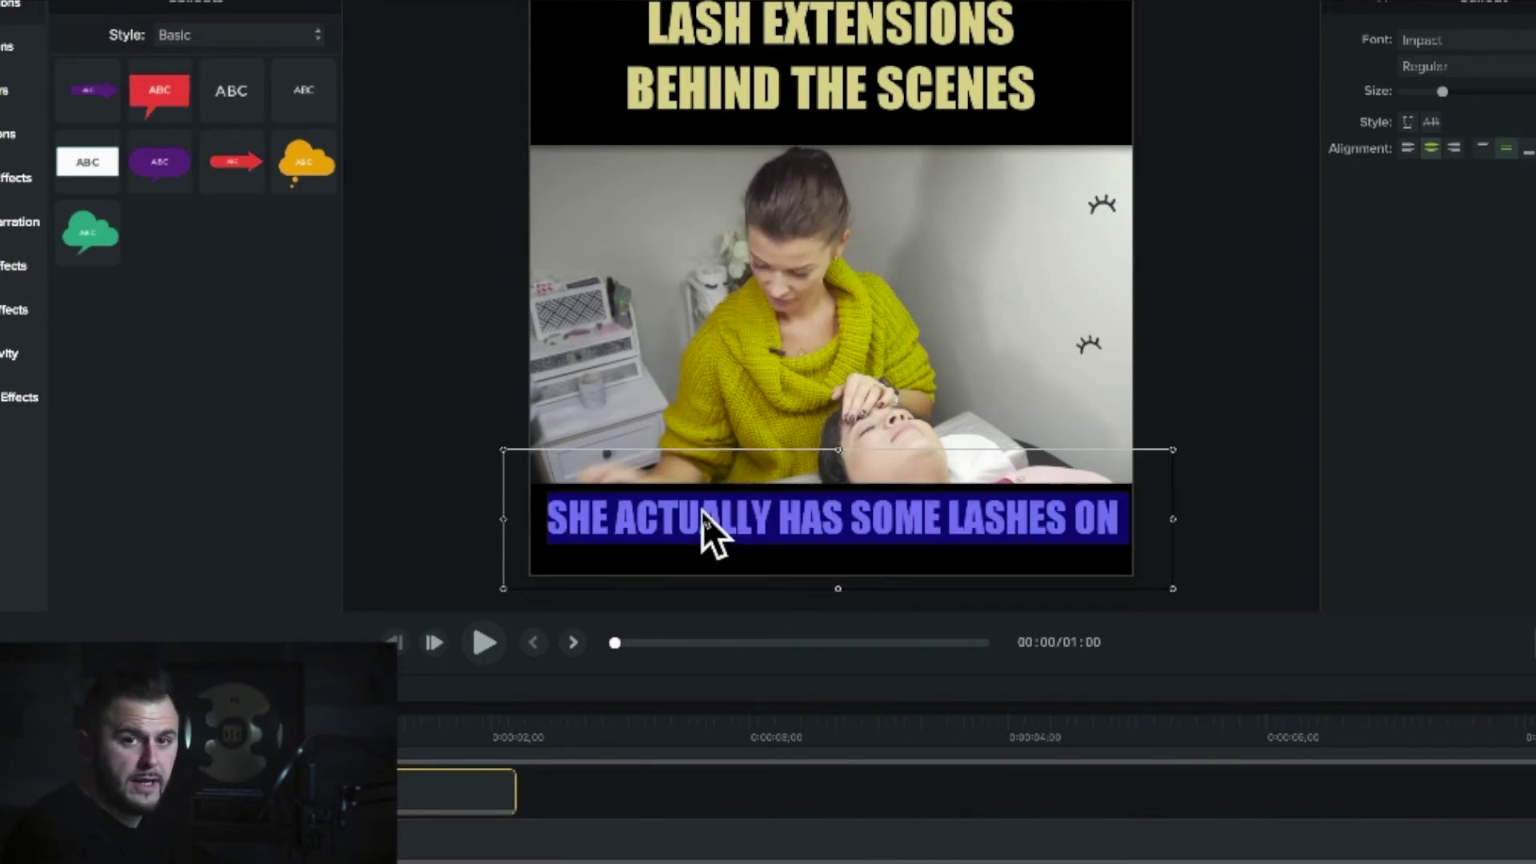
pyautogui.write('in this video....')
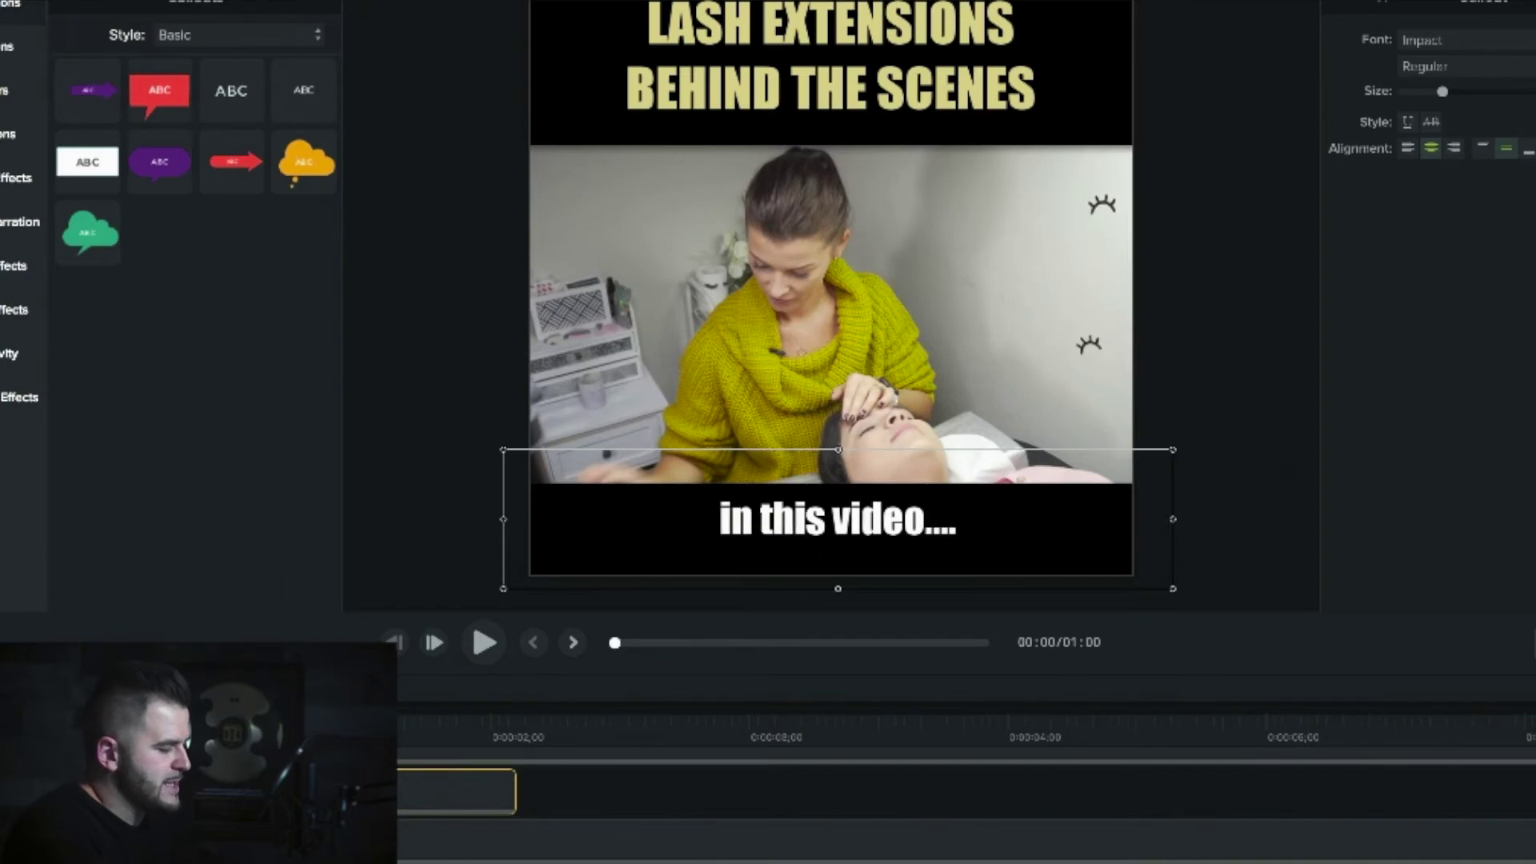
pyautogui.press('Return')
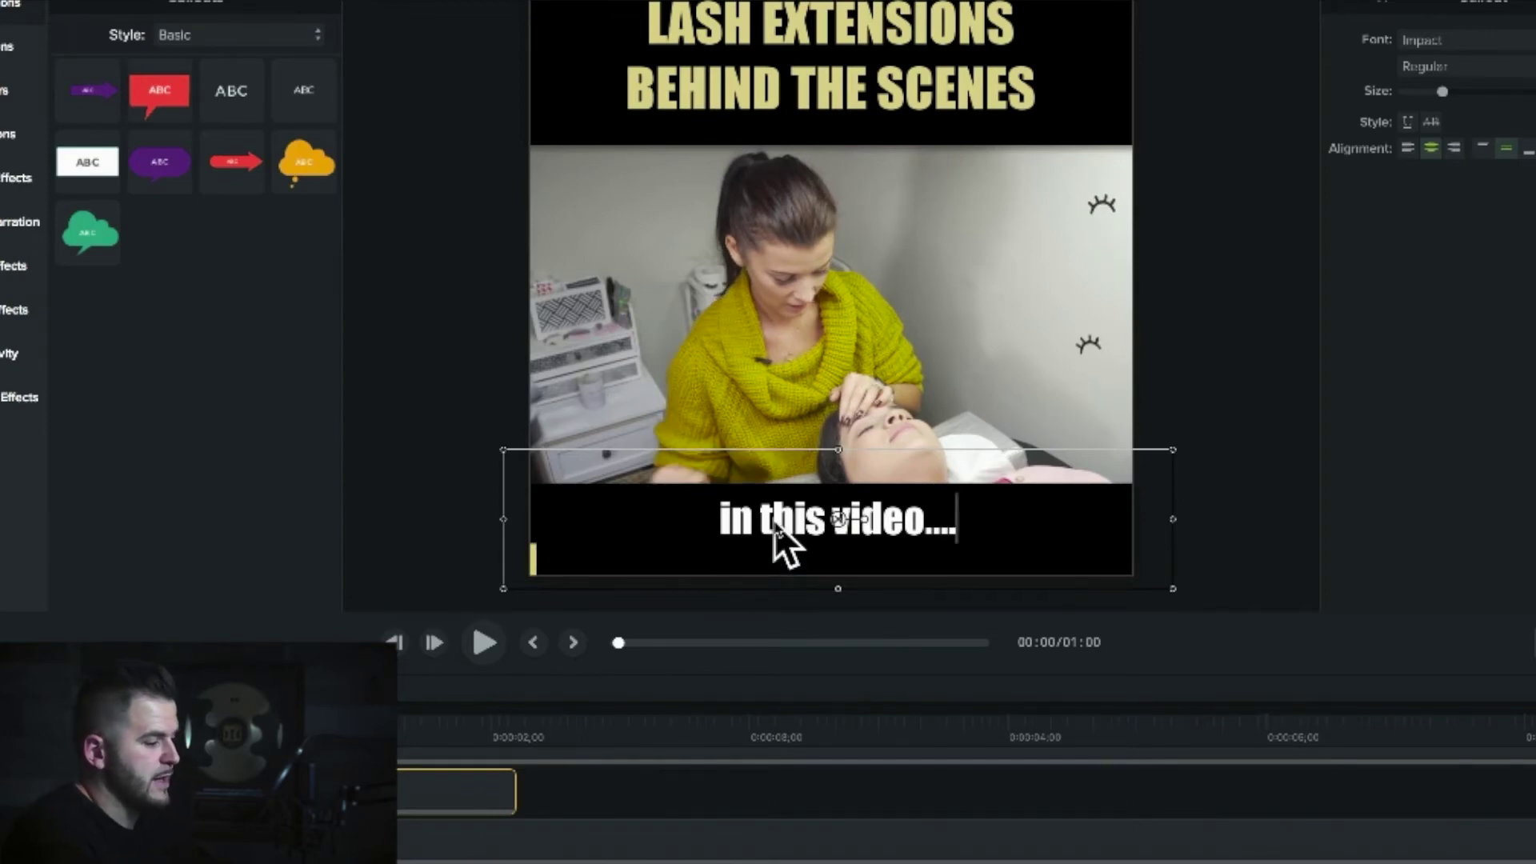
# Rewrite the caption below the footage as "in another video.."
pyautogui.hotkey('ctrl', 'a')
pyautogui.write('ibn a')
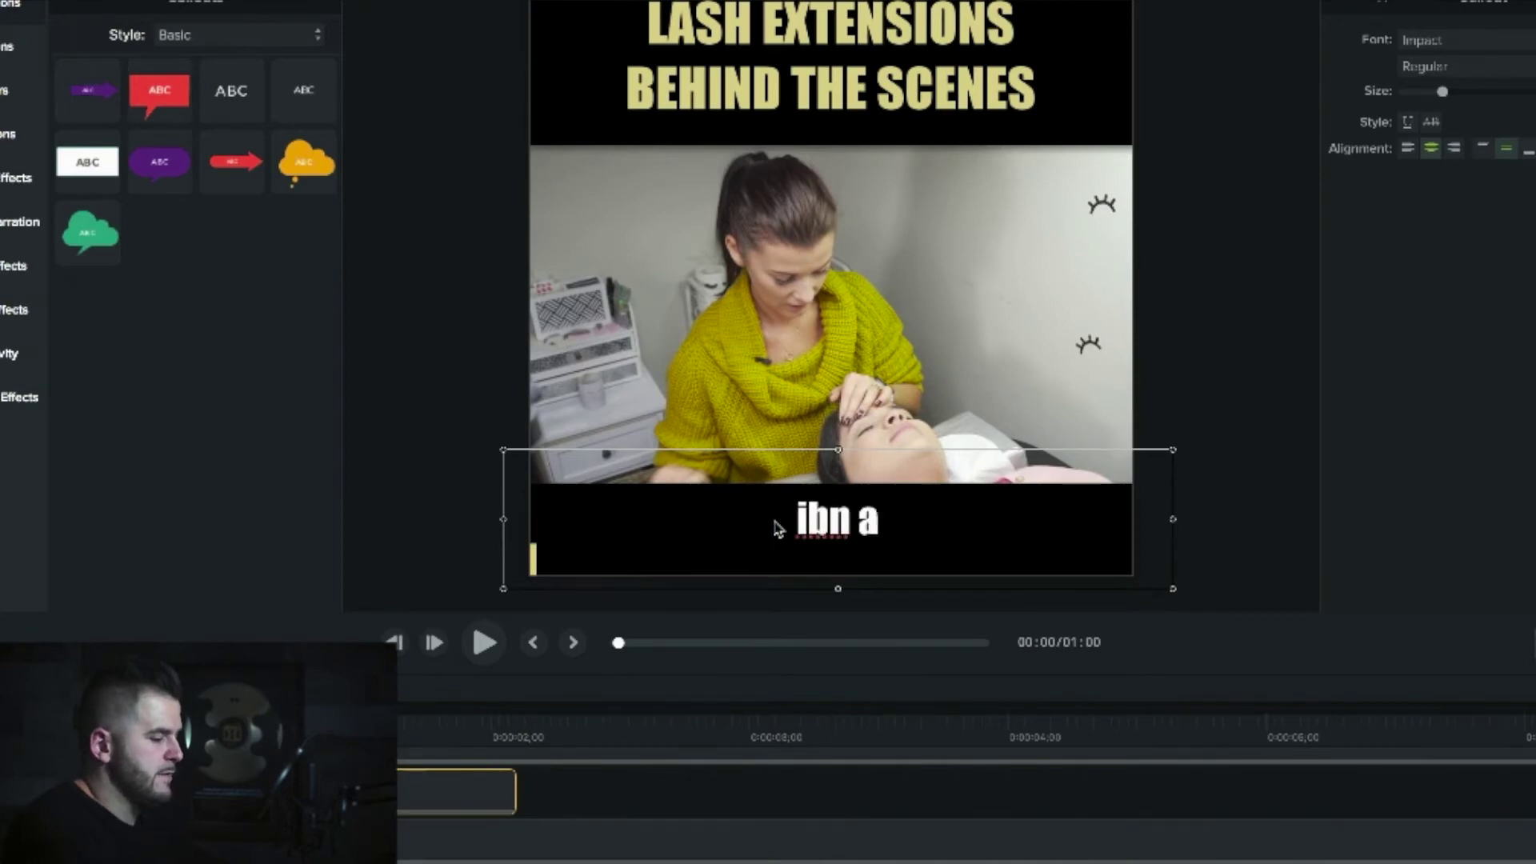
pyautogui.write('no')
pyautogui.press('BackSpace')
pyautogui.press('BackSpace')
pyautogui.press('BackSpace')
pyautogui.press('BackSpace')
pyautogui.press('BackSpace')
pyautogui.press('BackSpace')
pyautogui.press('BackSpace')
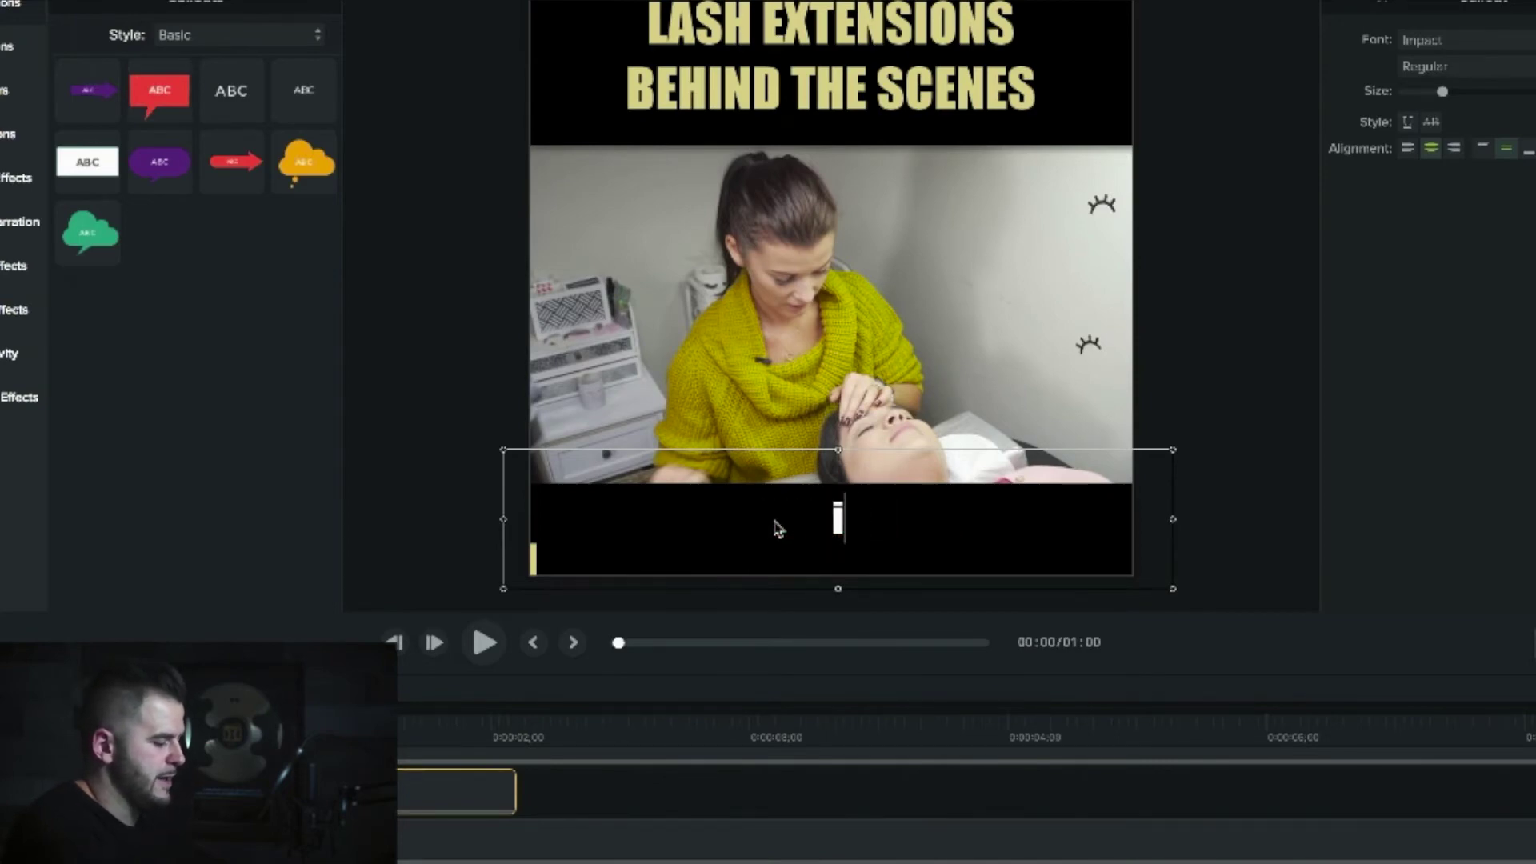
pyautogui.write('in another video..')
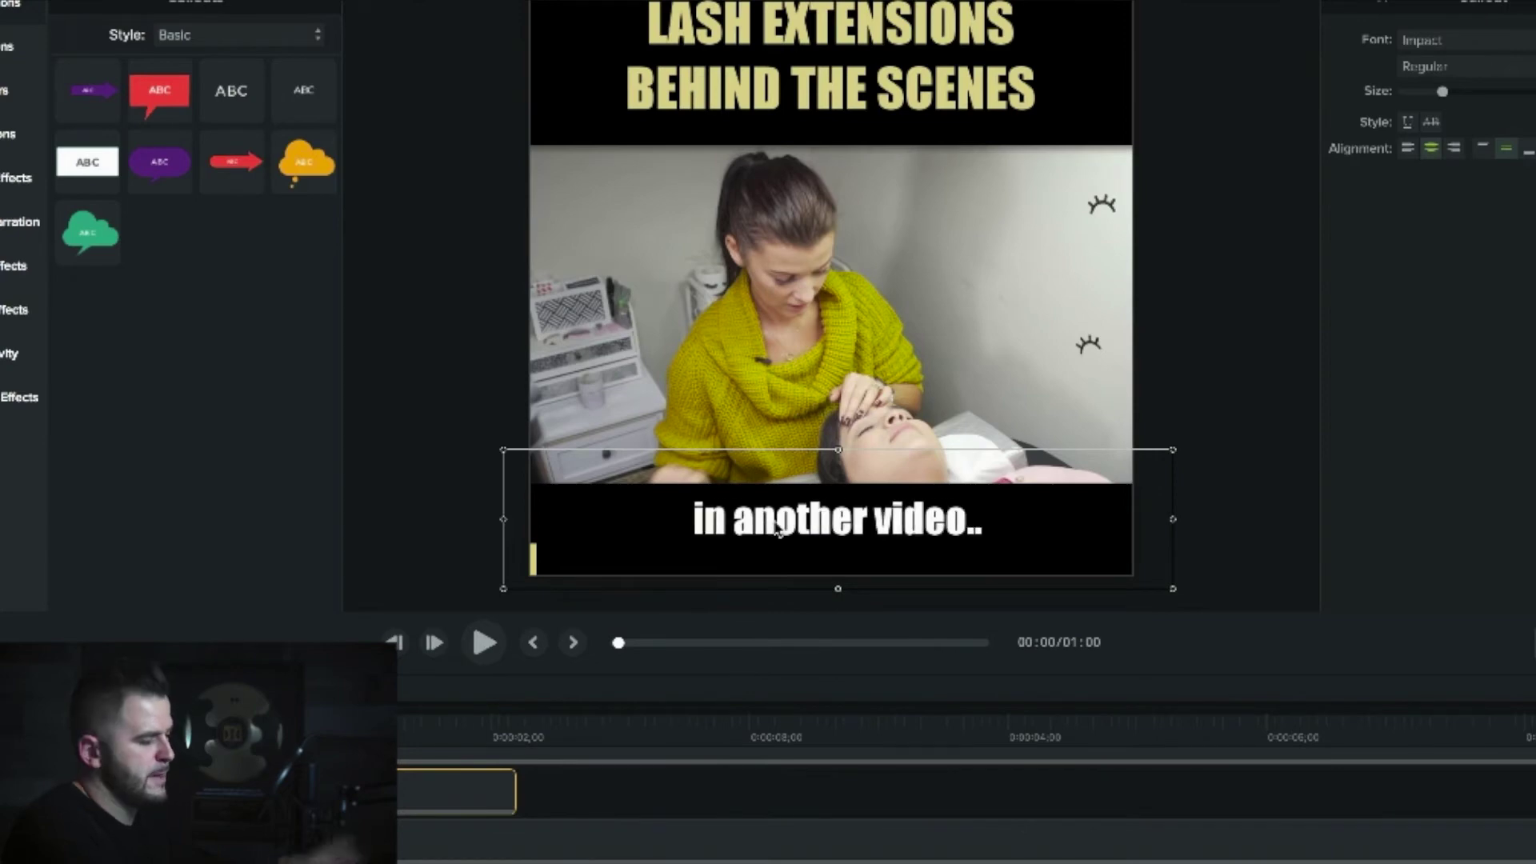
# Finish the caption as "in another video..." and split its clip at 0:00:01;20 on the timeline
pyautogui.write('.')
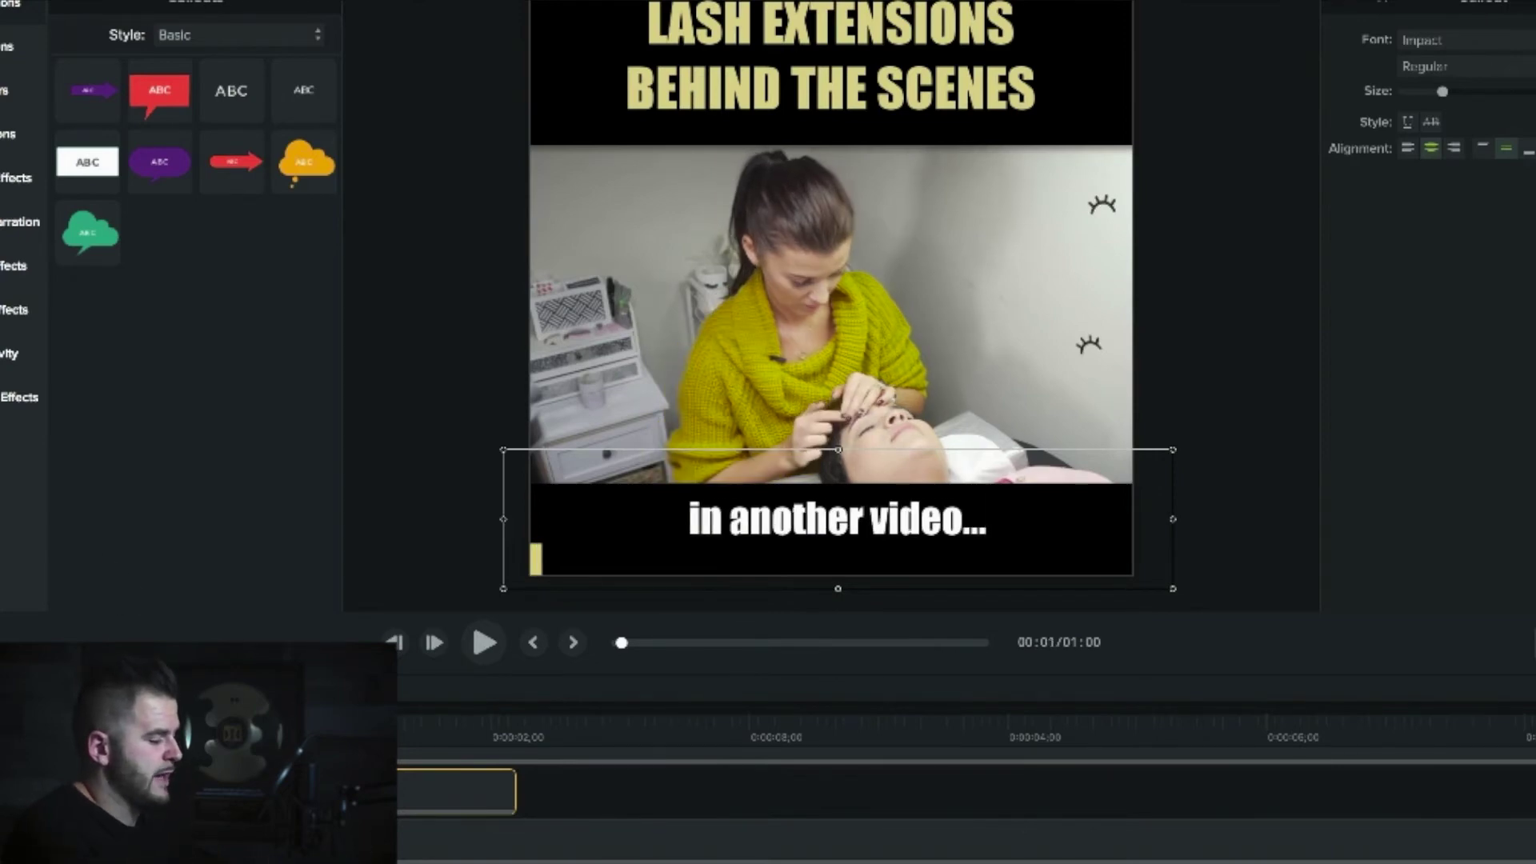
pyautogui.moveTo(409, 726)
pyautogui.mouseDown()
pyautogui.moveTo(425, 740)
pyautogui.moveTo(405, 746)
pyautogui.mouseUp()
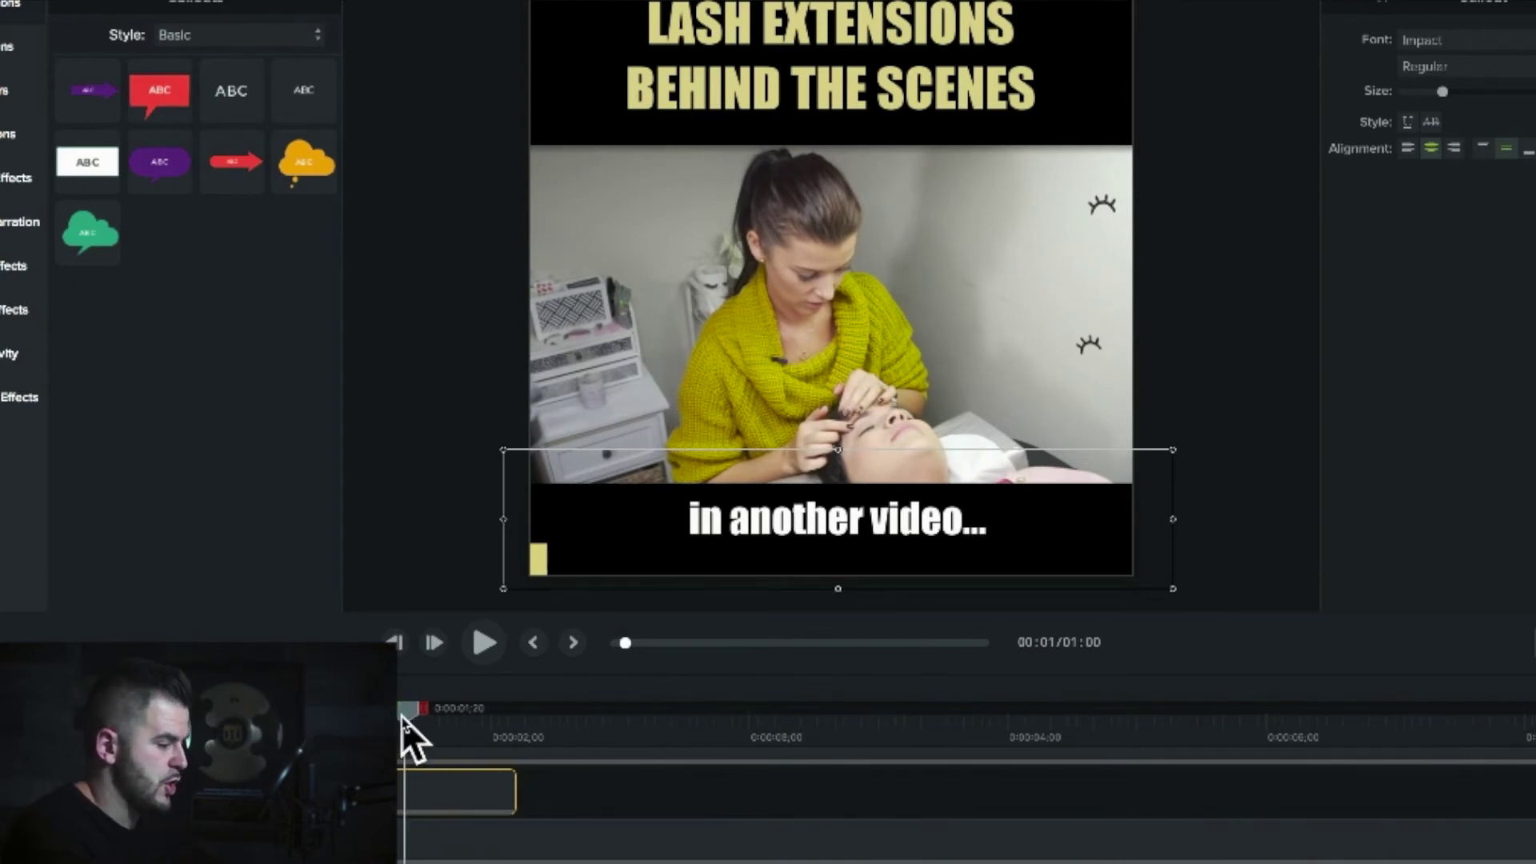
pyautogui.rightClick(402, 717)
pyautogui.click(437, 722)
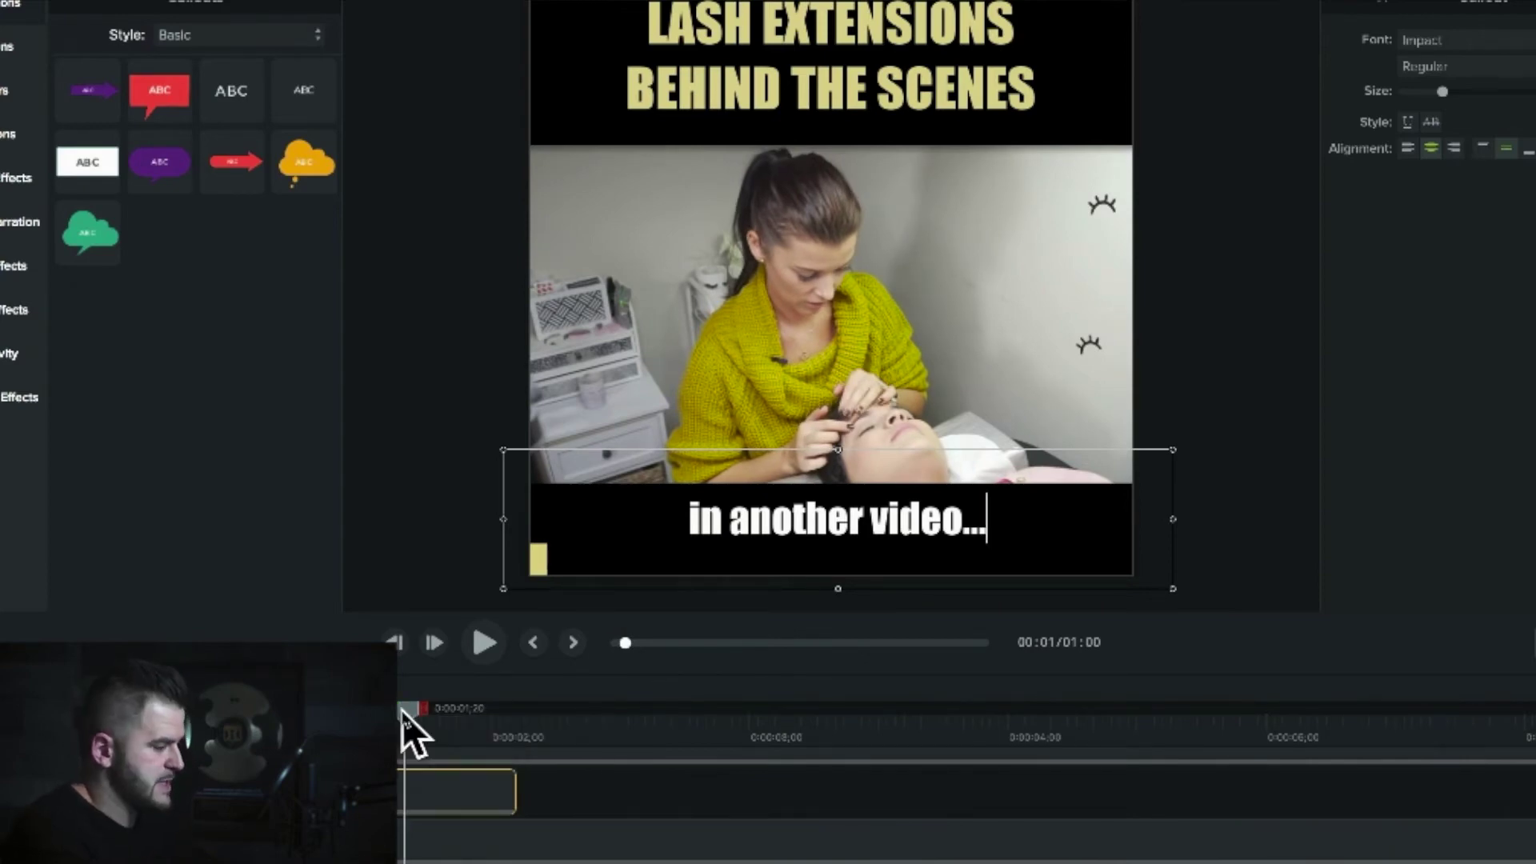
pyautogui.rightClick(402, 711)
pyautogui.rightClick(409, 717)
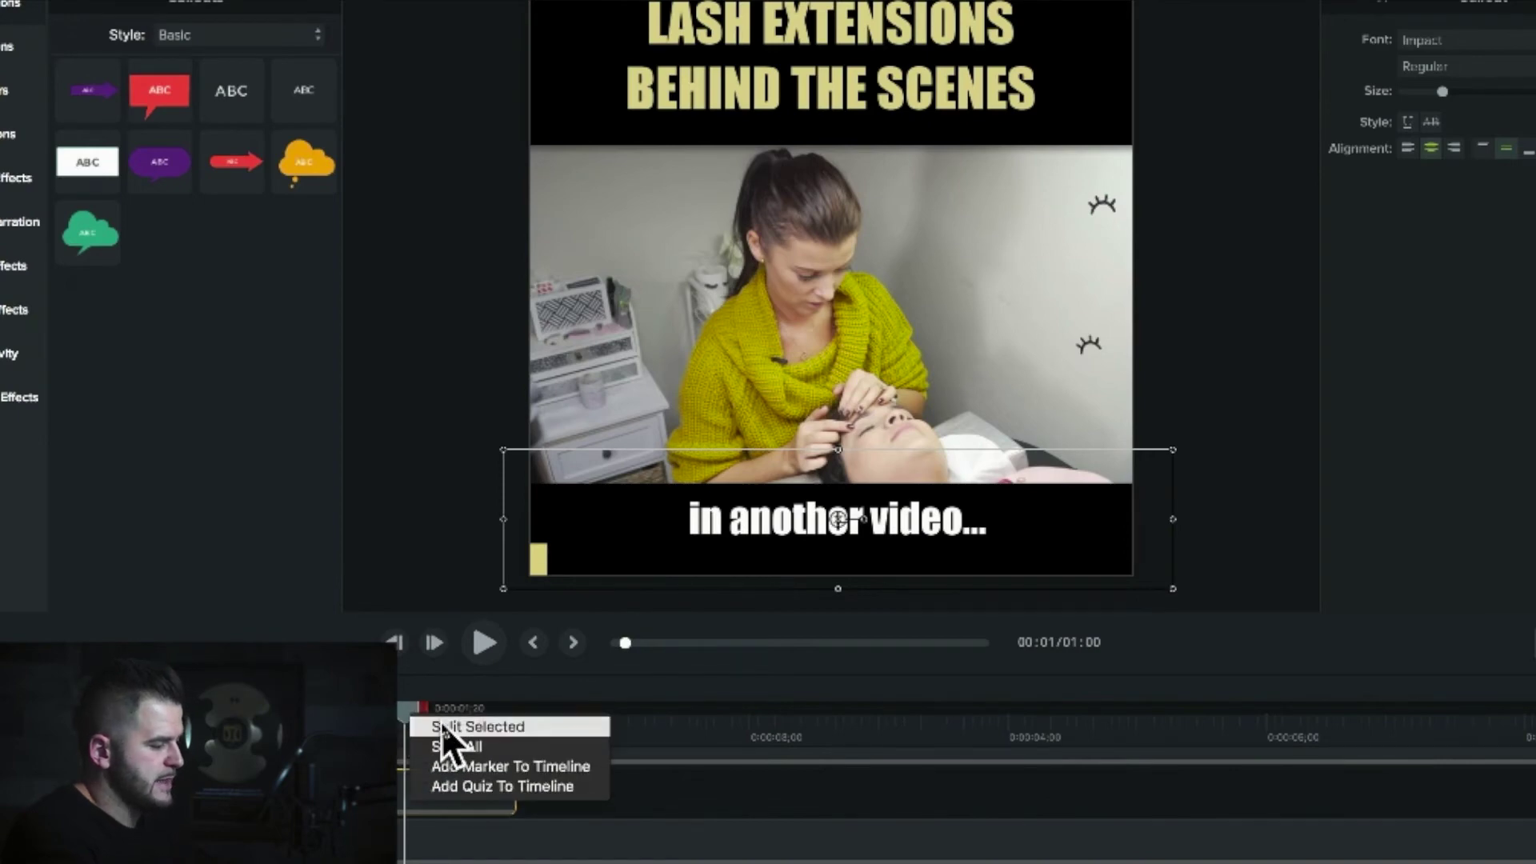
pyautogui.click(441, 725)
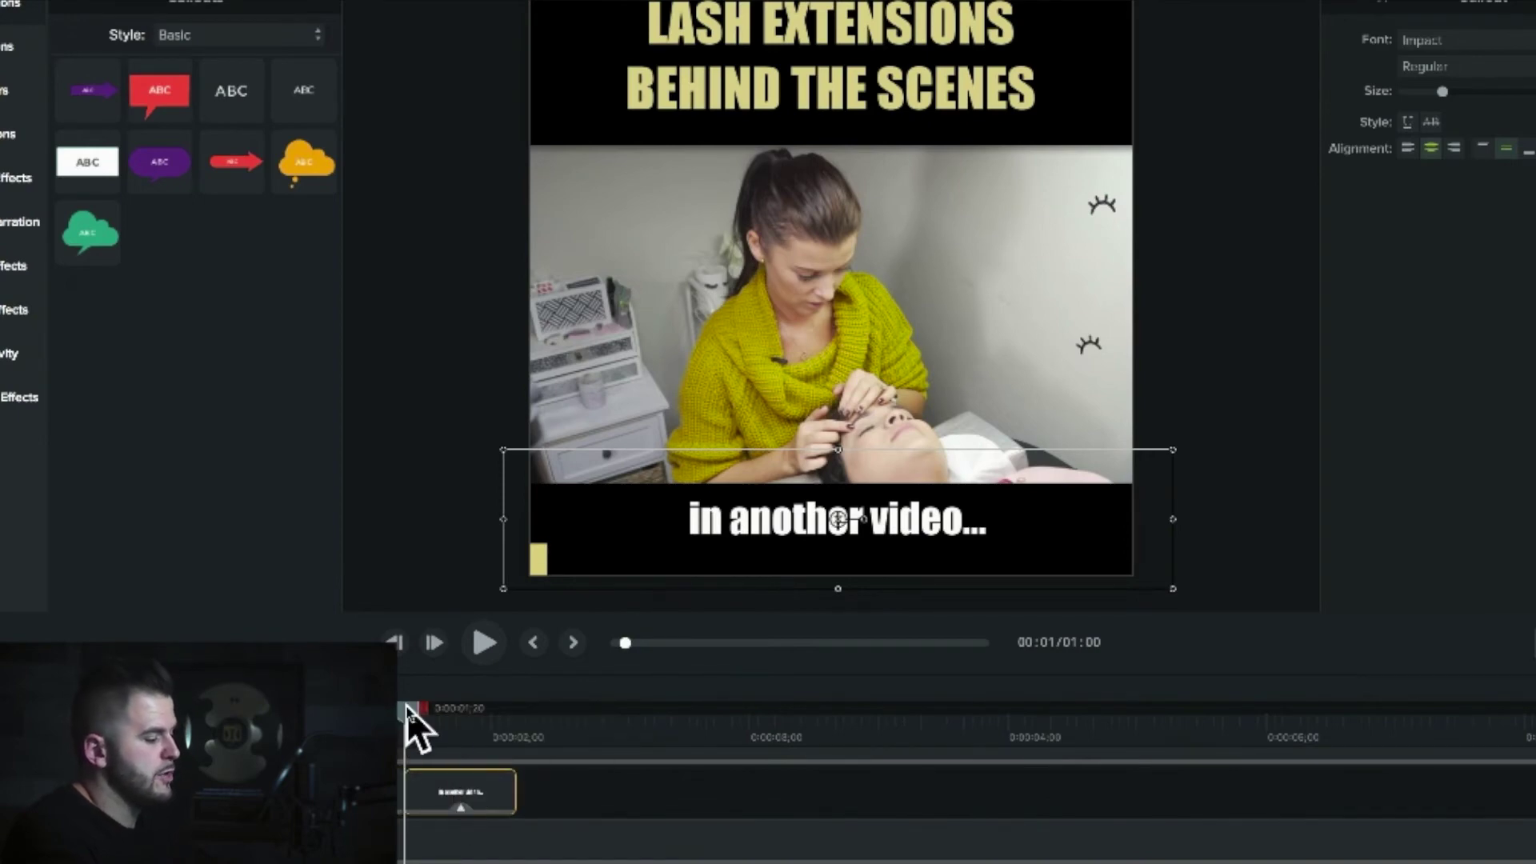
# Extend the split "in another video..." caption to just past the four-second mark and move the playhead to 0:00:02;17
pyautogui.moveTo(406, 707); pyautogui.dragTo(457, 707)
pyautogui.moveTo(516, 791); pyautogui.dragTo(1077, 789)
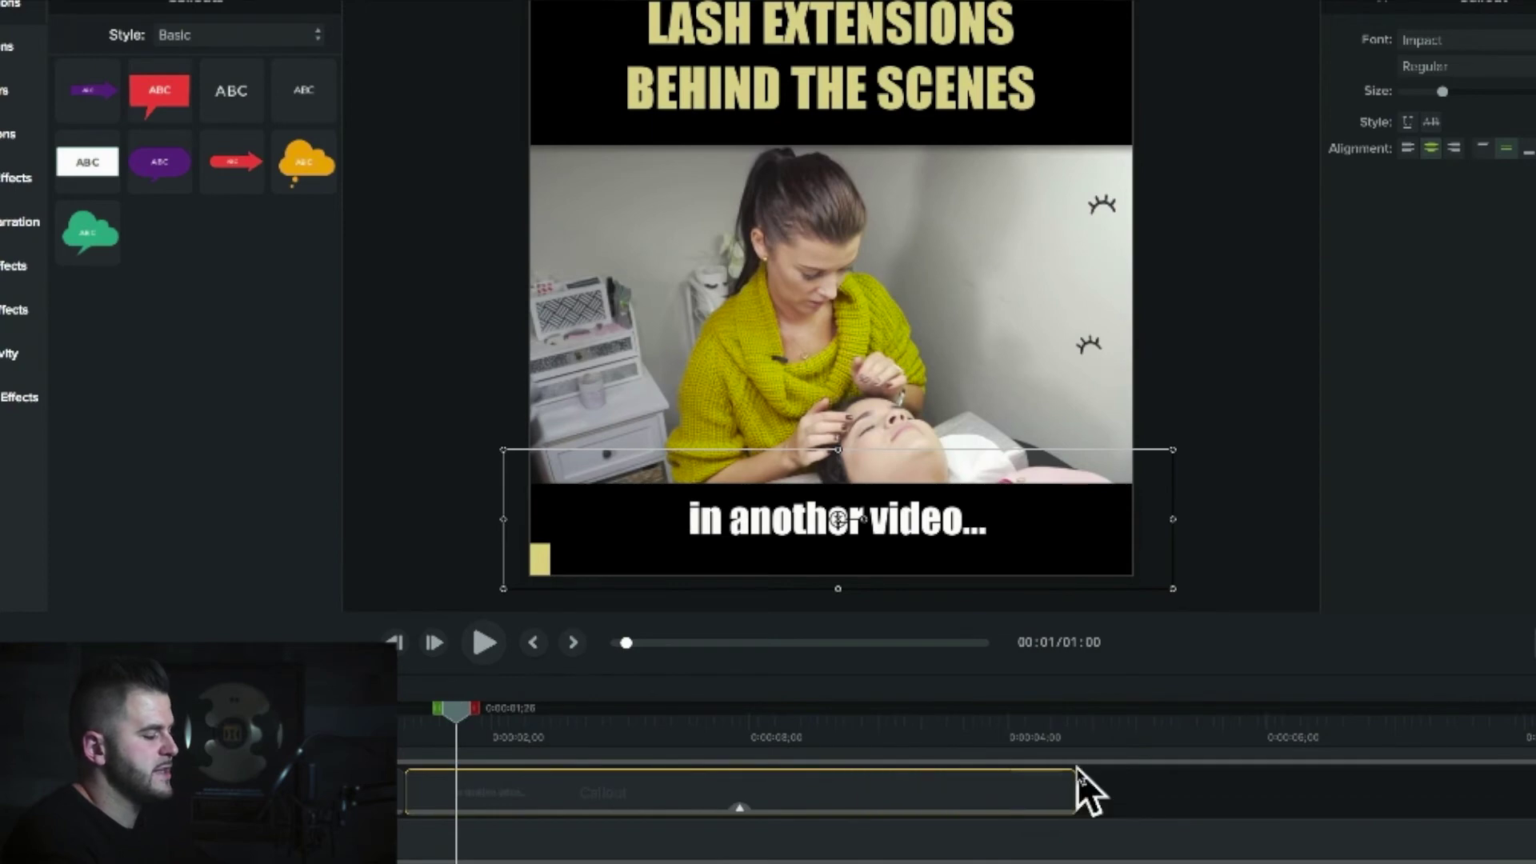
pyautogui.moveTo(453, 718); pyautogui.dragTo(640, 731)
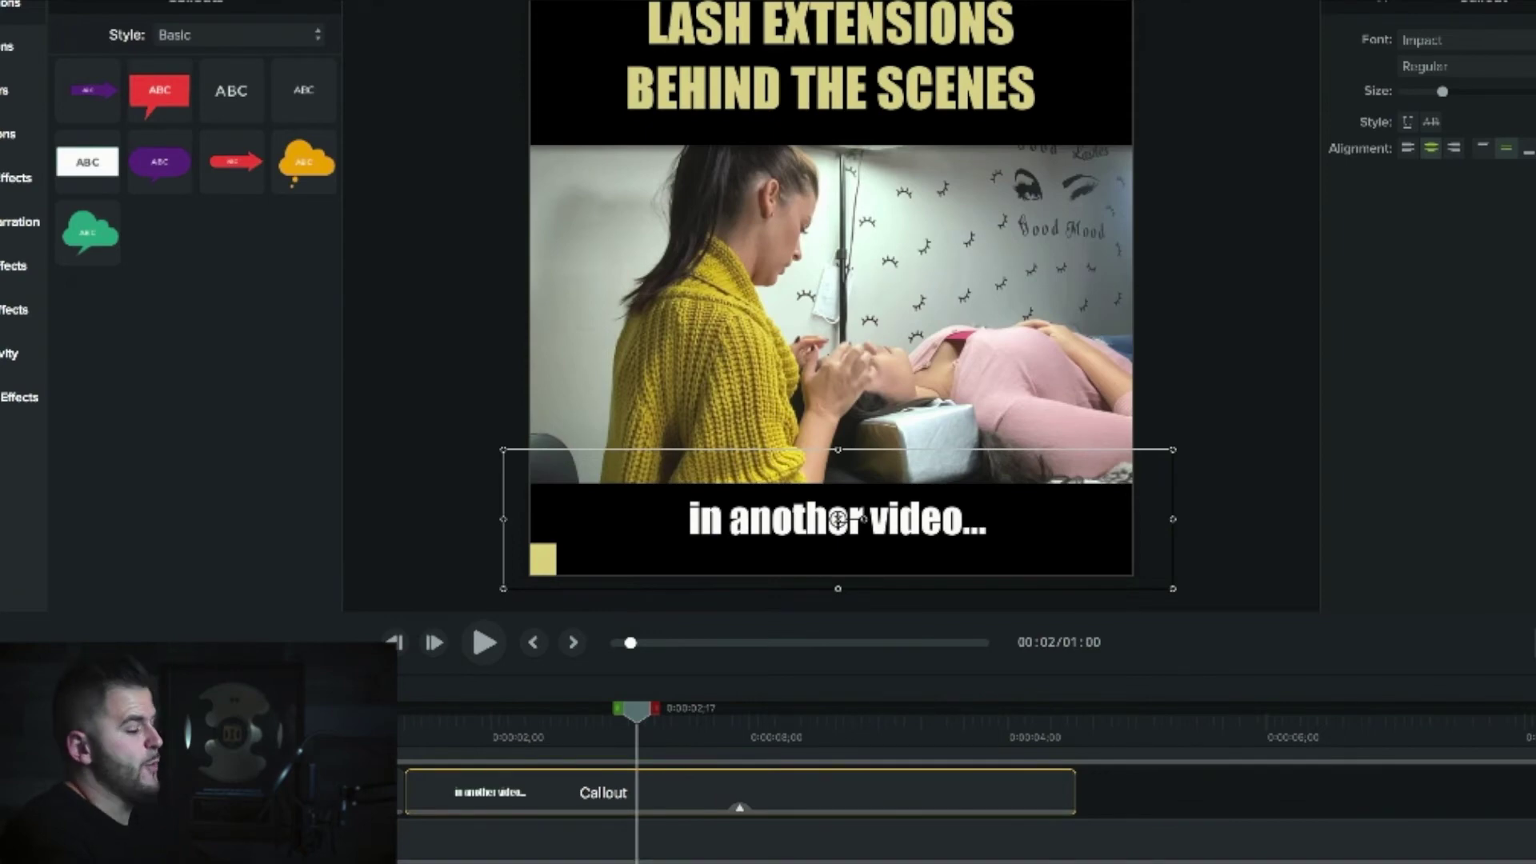
# Delete the old beige progress bar below the caption and return the playhead to the start of the video
pyautogui.scroll(2, 960, 800)
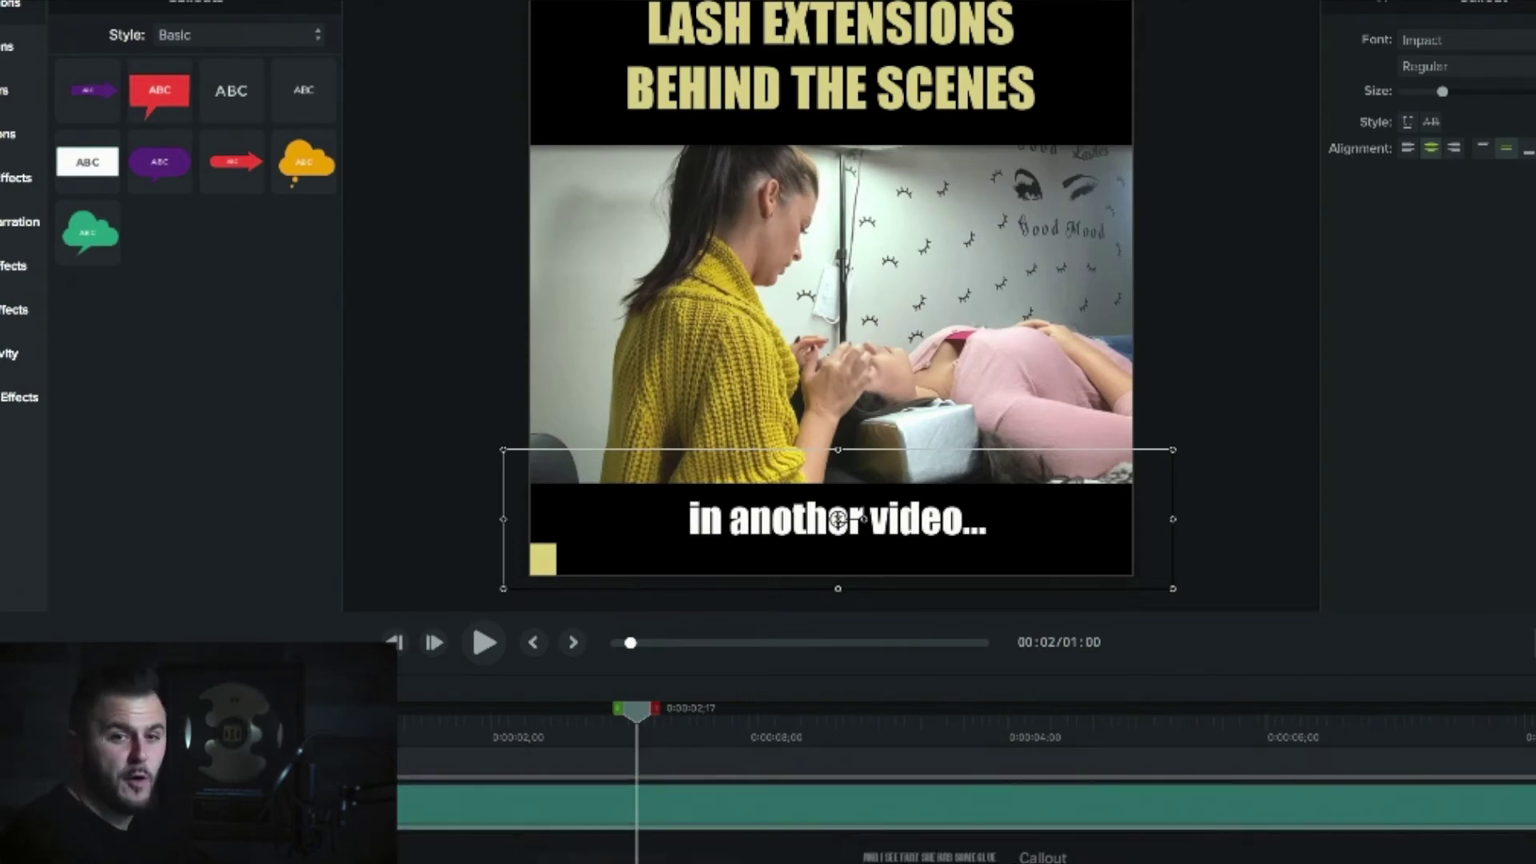
pyautogui.click(546, 562)
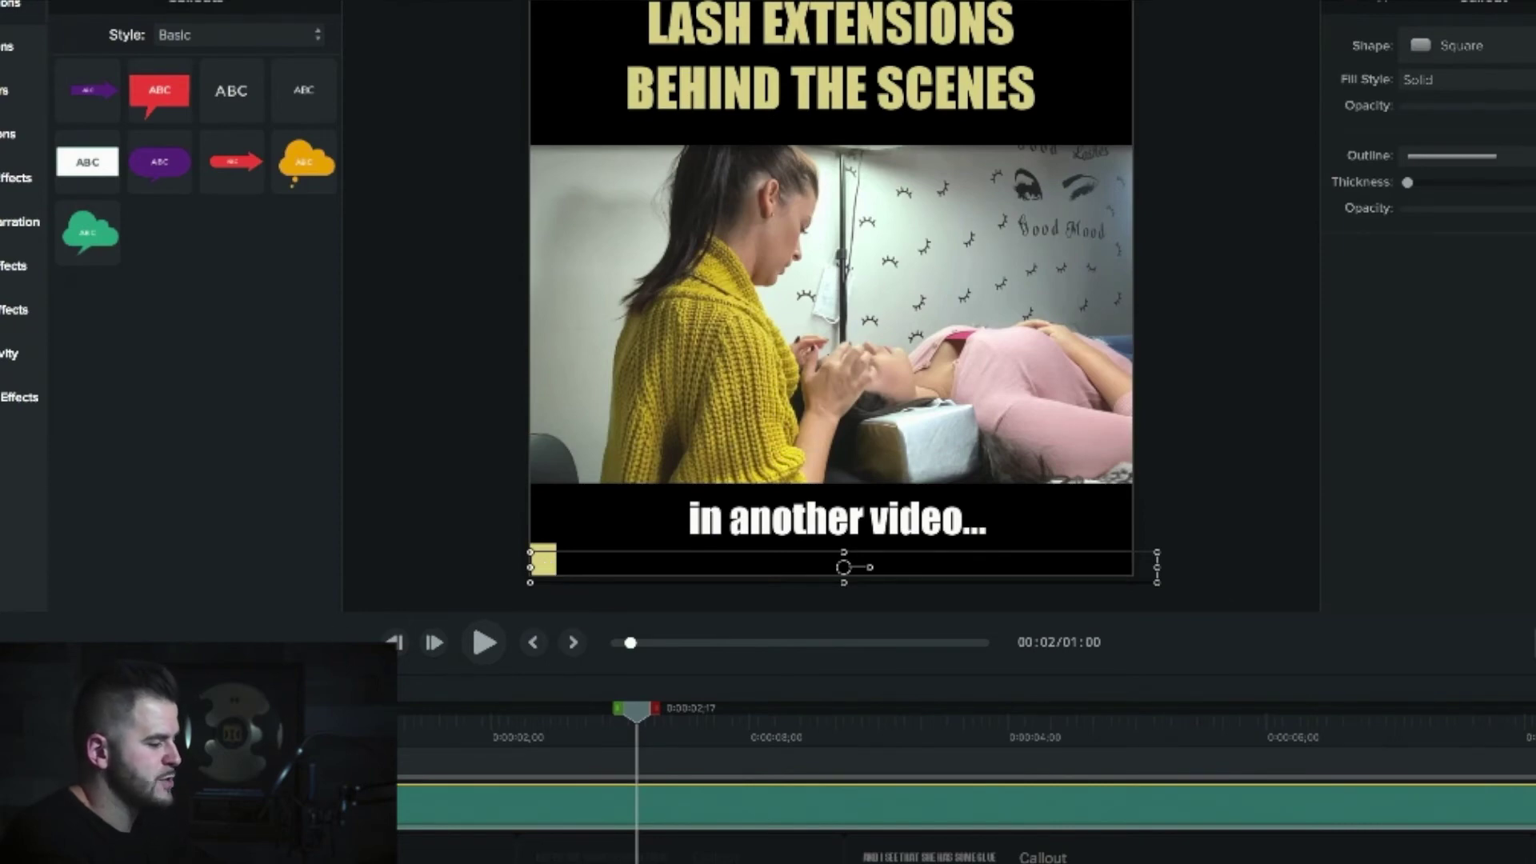
pyautogui.click(412, 761)
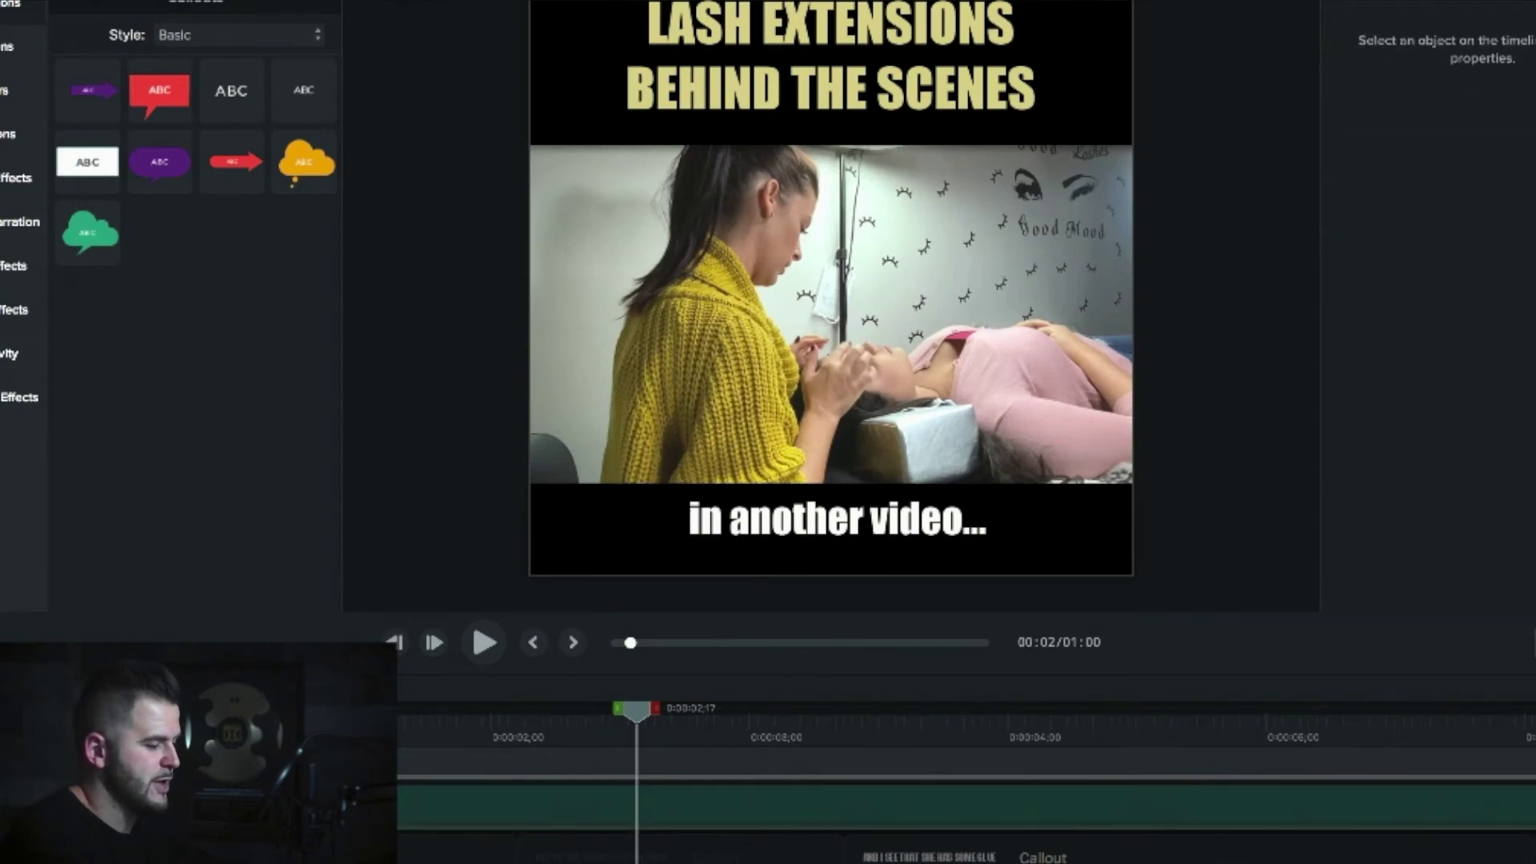
pyautogui.scroll(3, 966, 804)
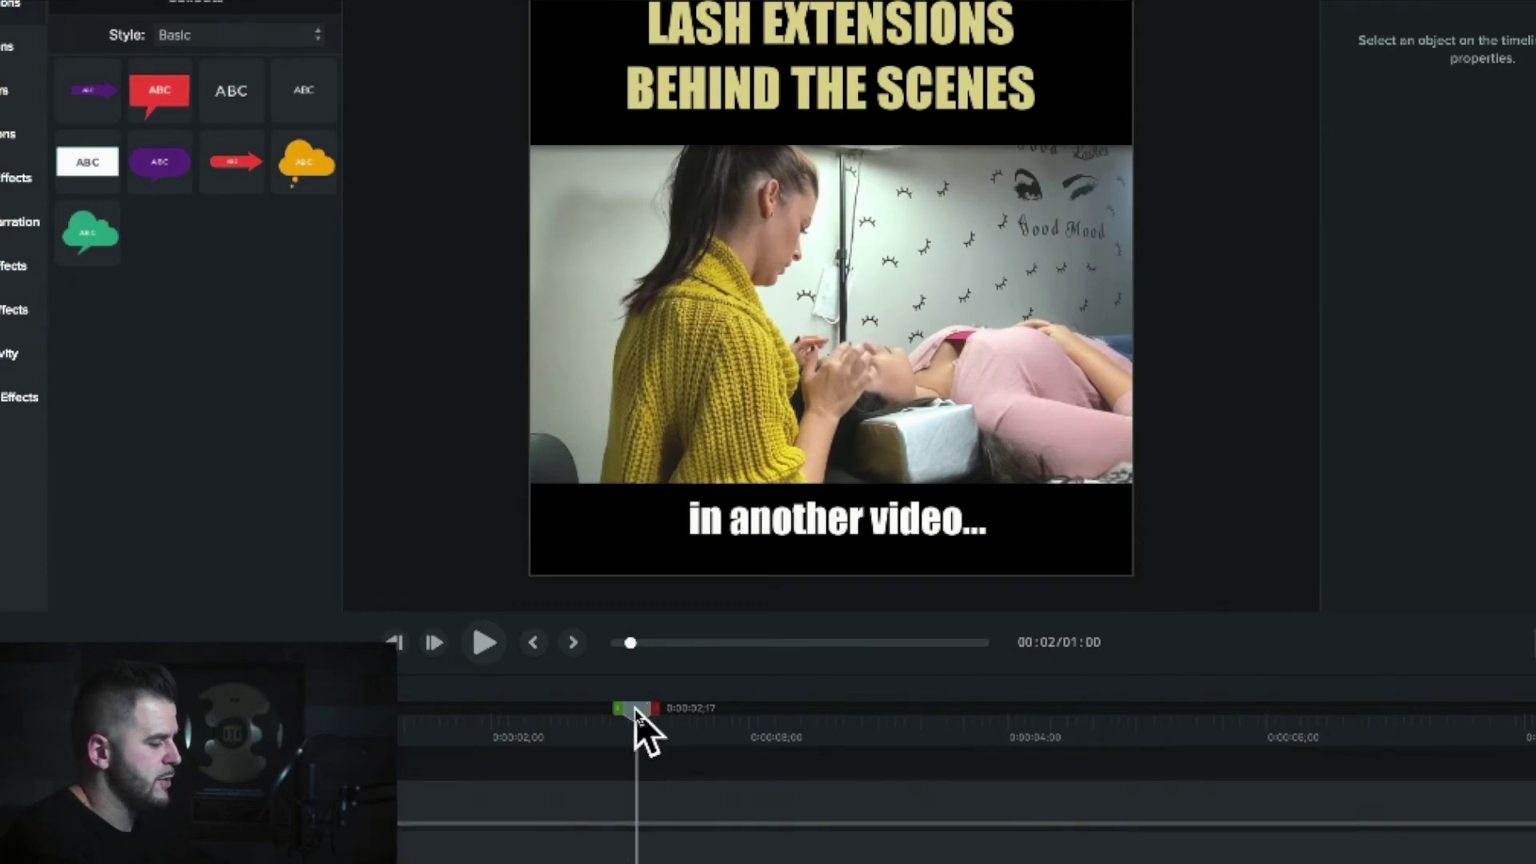
pyautogui.moveTo(635, 709); pyautogui.dragTo(368, 708)
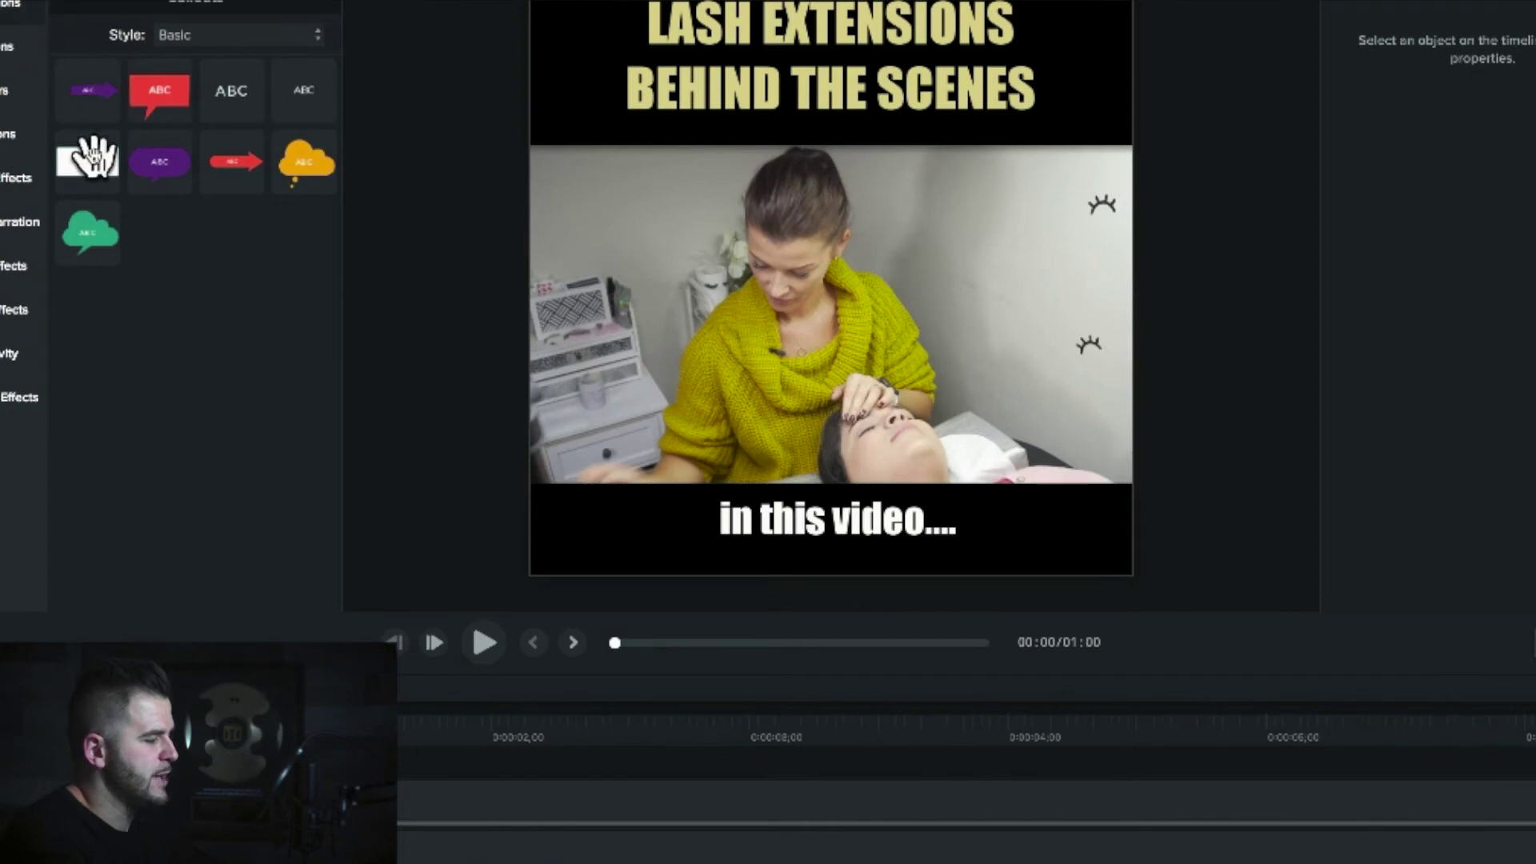
# Add a white rectangle callout just below the caption and stretch it across the full canvas width
pyautogui.moveTo(92, 157); pyautogui.dragTo(636, 569)
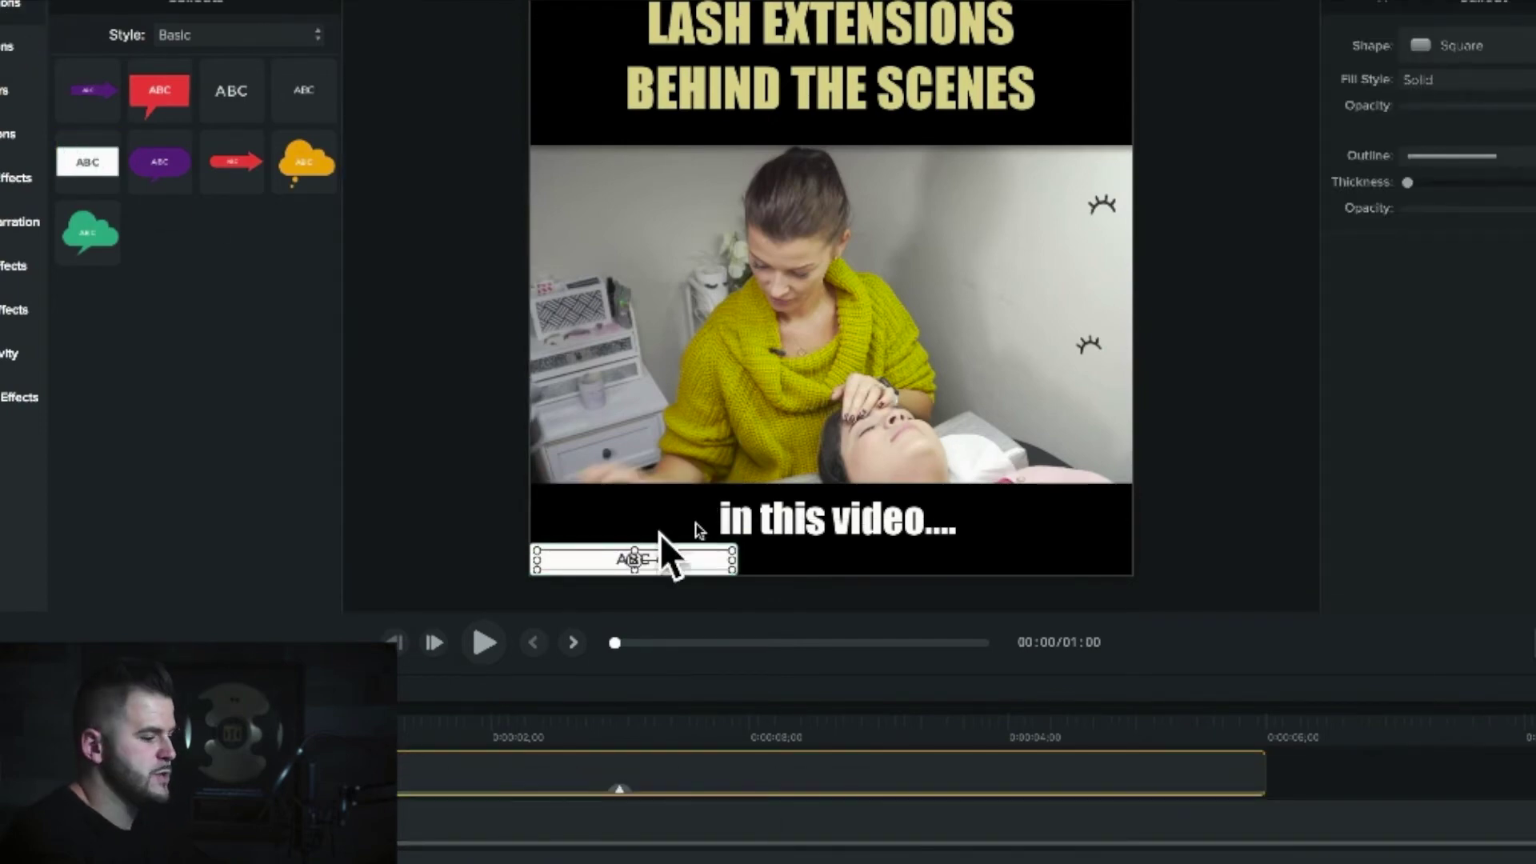
pyautogui.click(1535, 643)
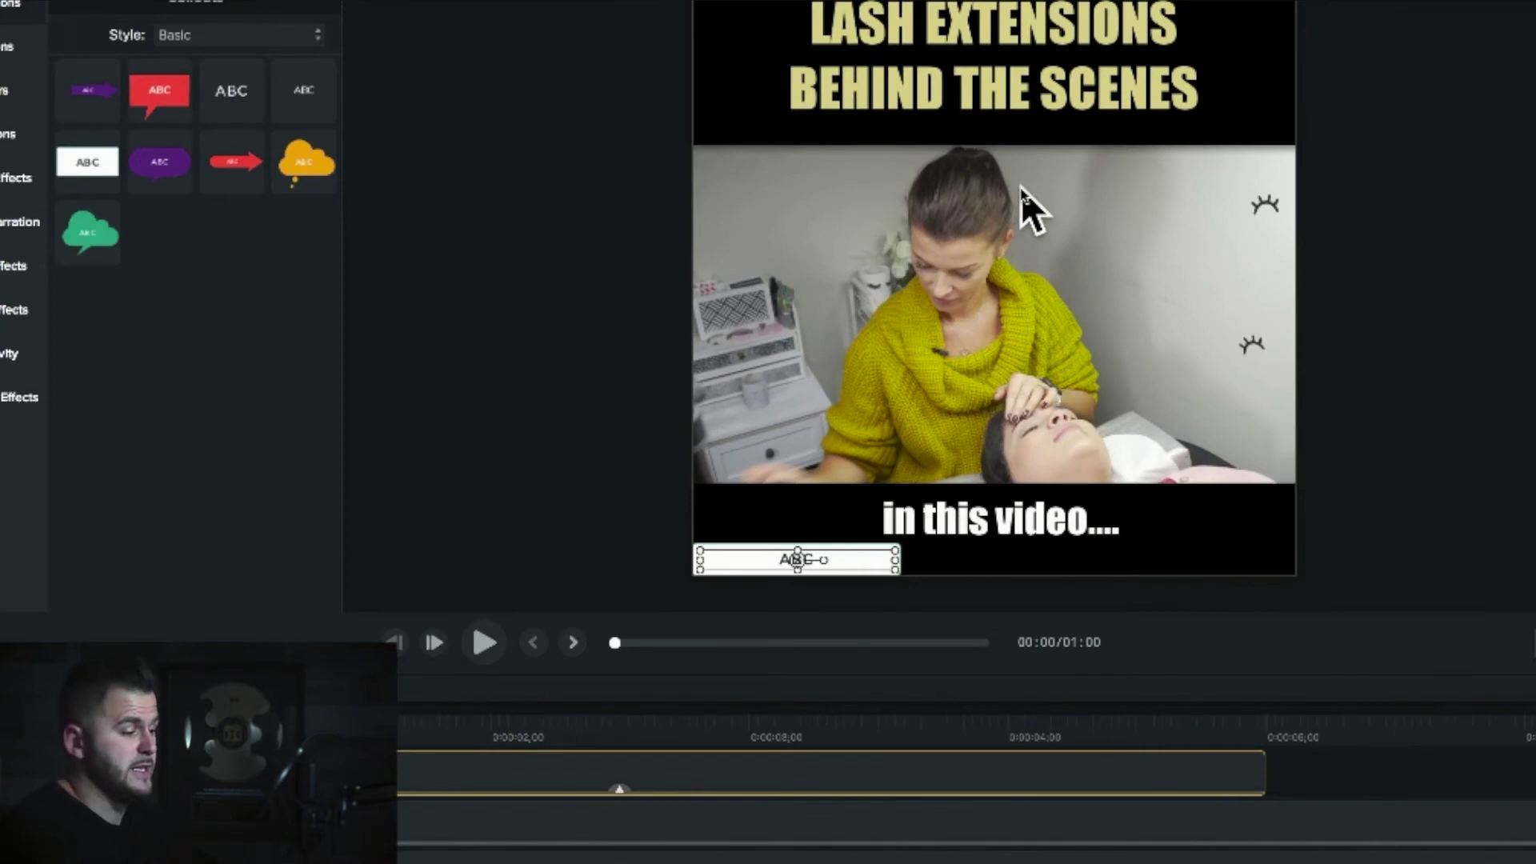
pyautogui.click(1534, 643)
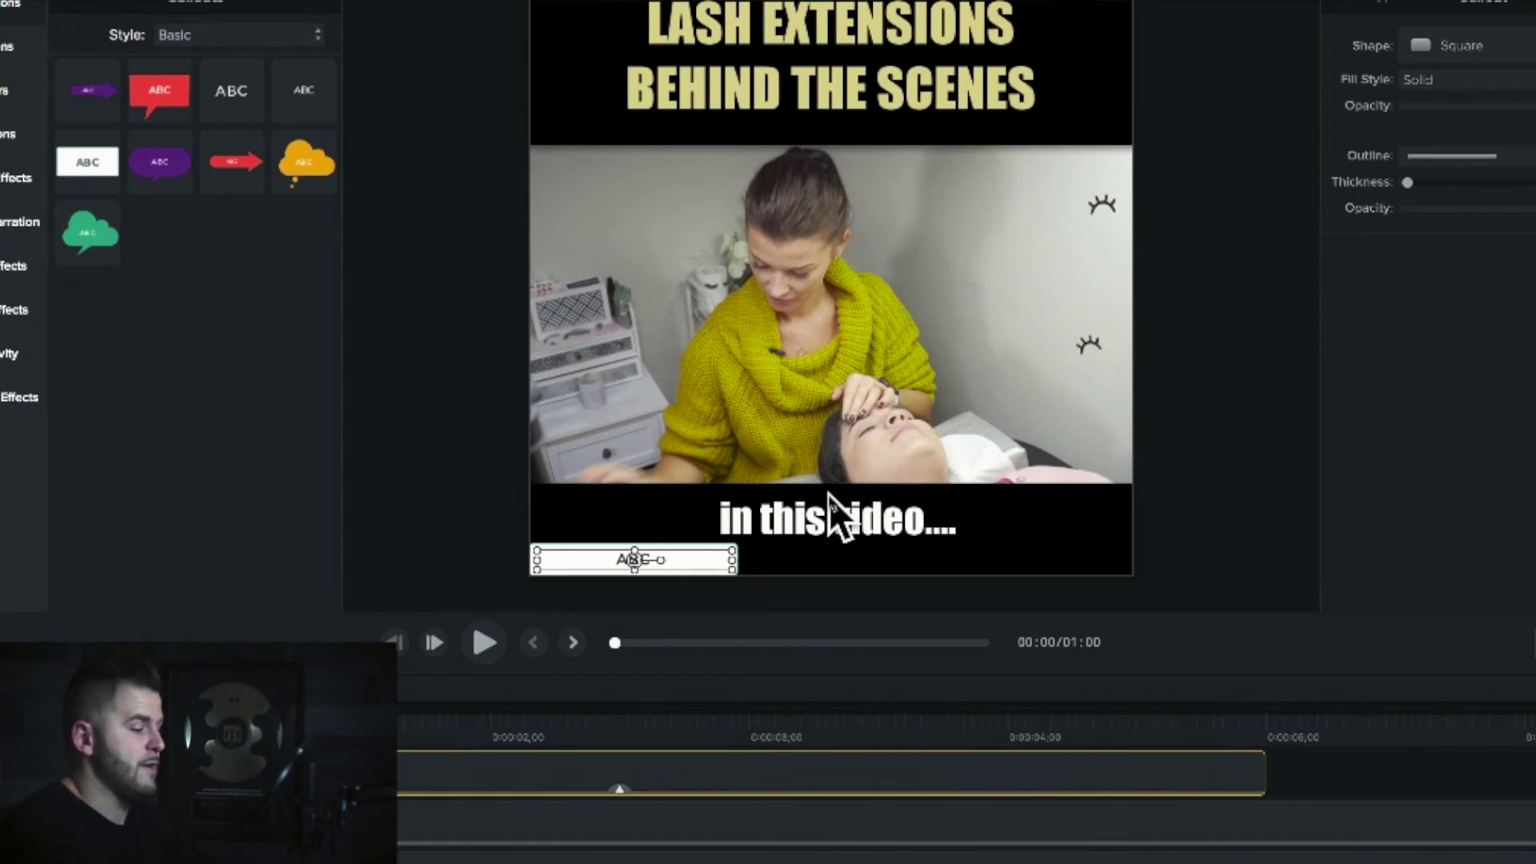
pyautogui.moveTo(742, 552); pyautogui.dragTo(1117, 558)
pyautogui.click(1533, 642)
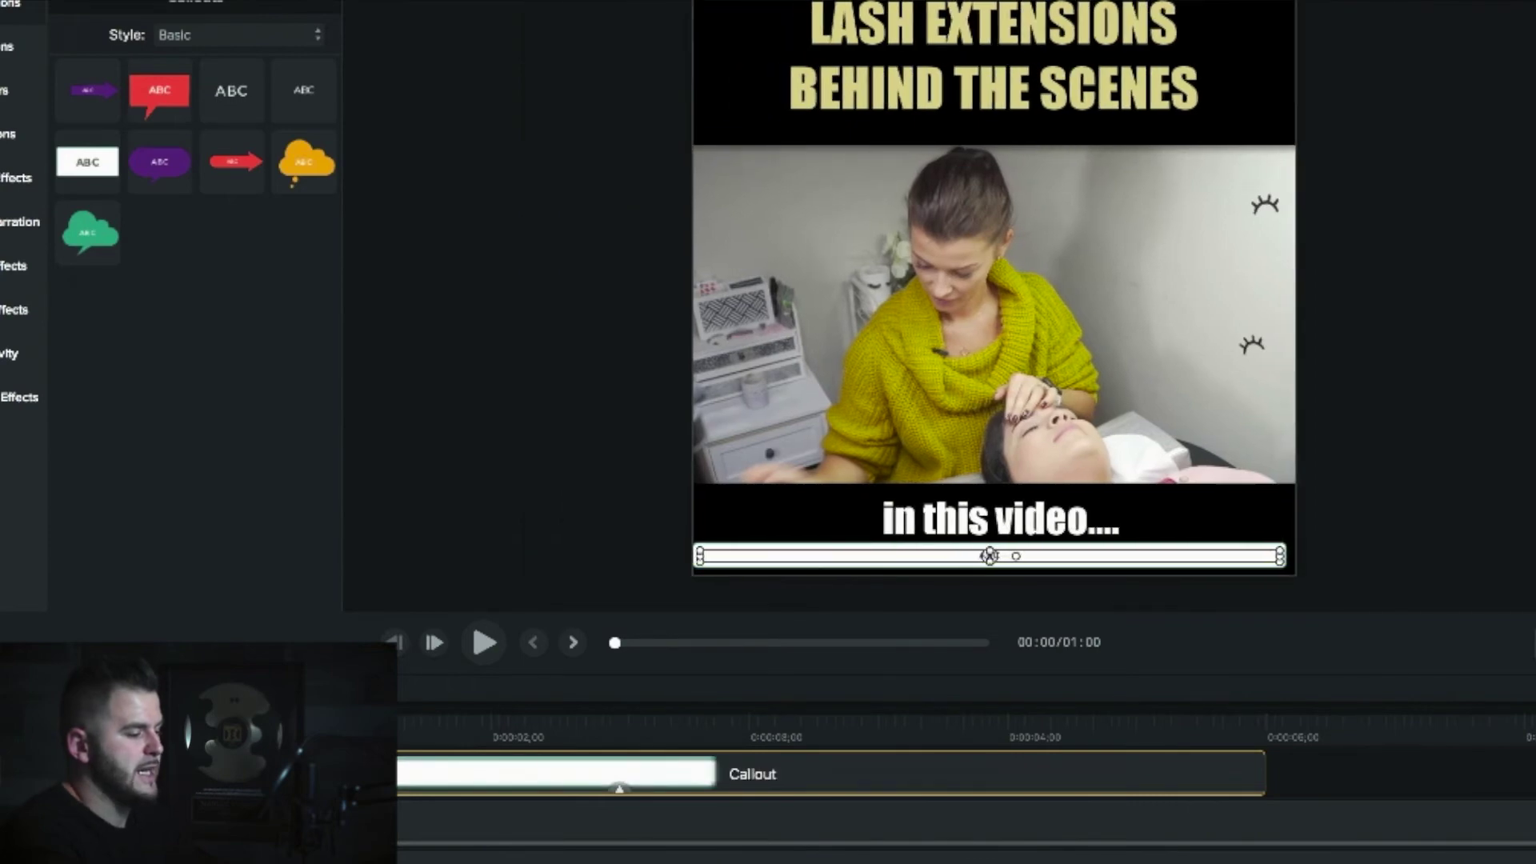
pyautogui.click(1503, 505)
pyautogui.click(1270, 562)
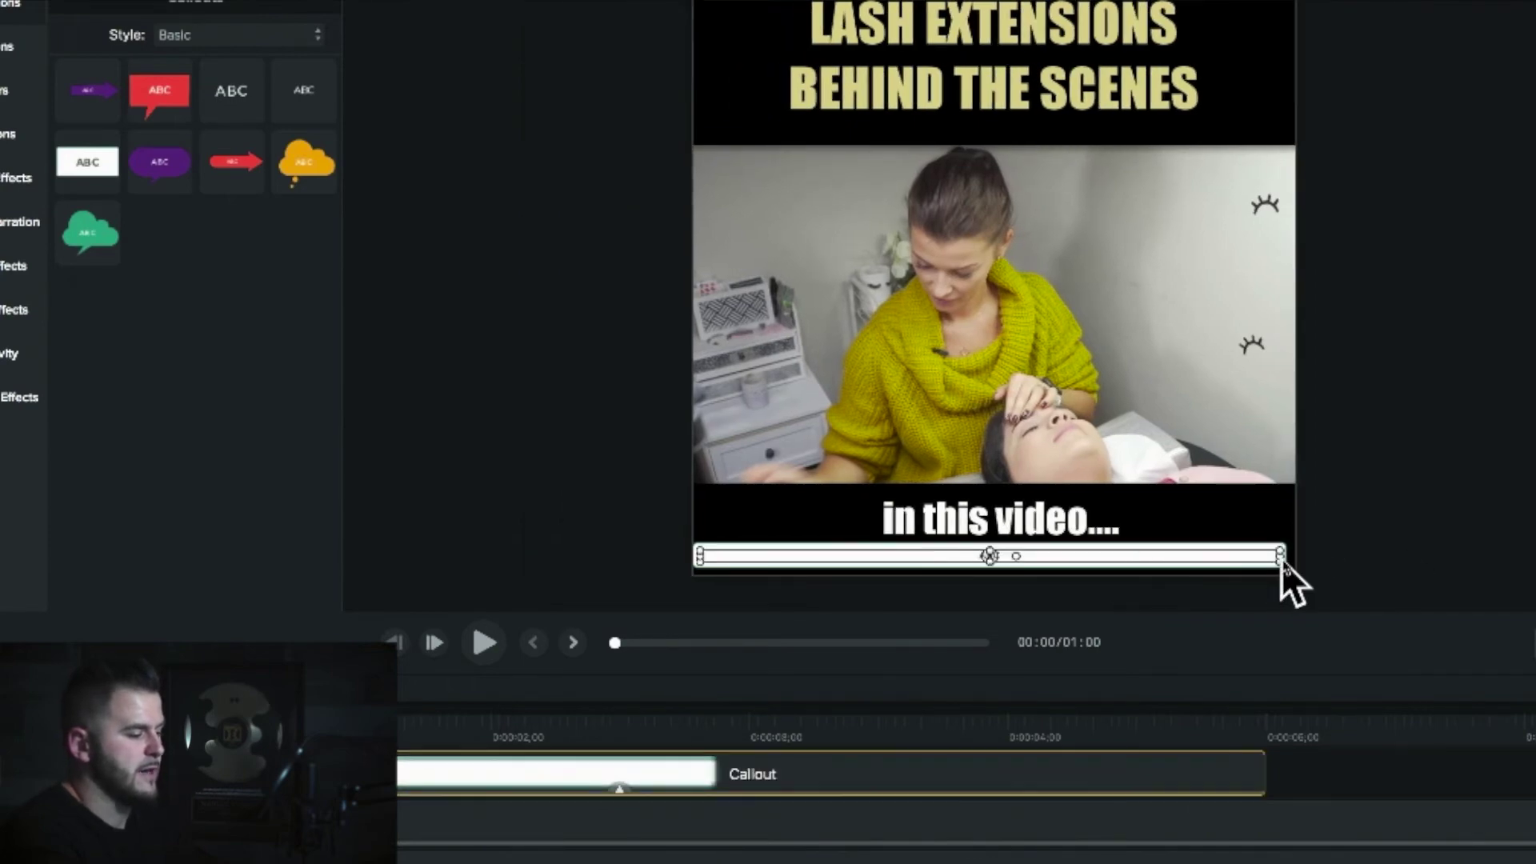
pyautogui.moveTo(1278, 555); pyautogui.dragTo(1293, 556)
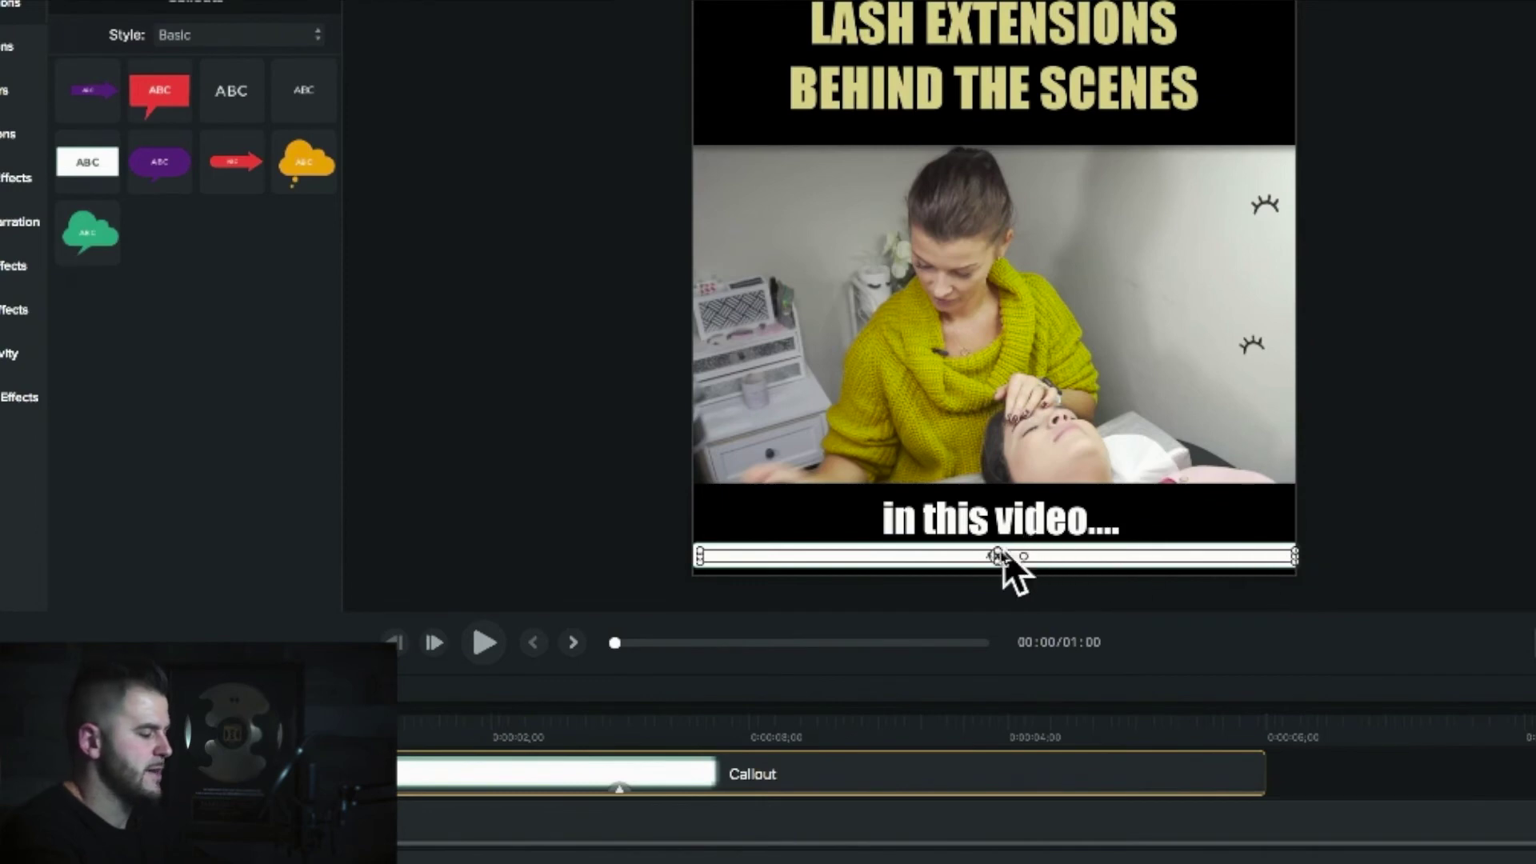
# Extend the rectangle callout on the timeline to the end of the one-minute video
pyautogui.press('super+minus')
pyautogui.press('super+minus')
pyautogui.press('super+minus')
pyautogui.press('super+minus')
pyautogui.press('super+minus')
pyautogui.press('super+minus')
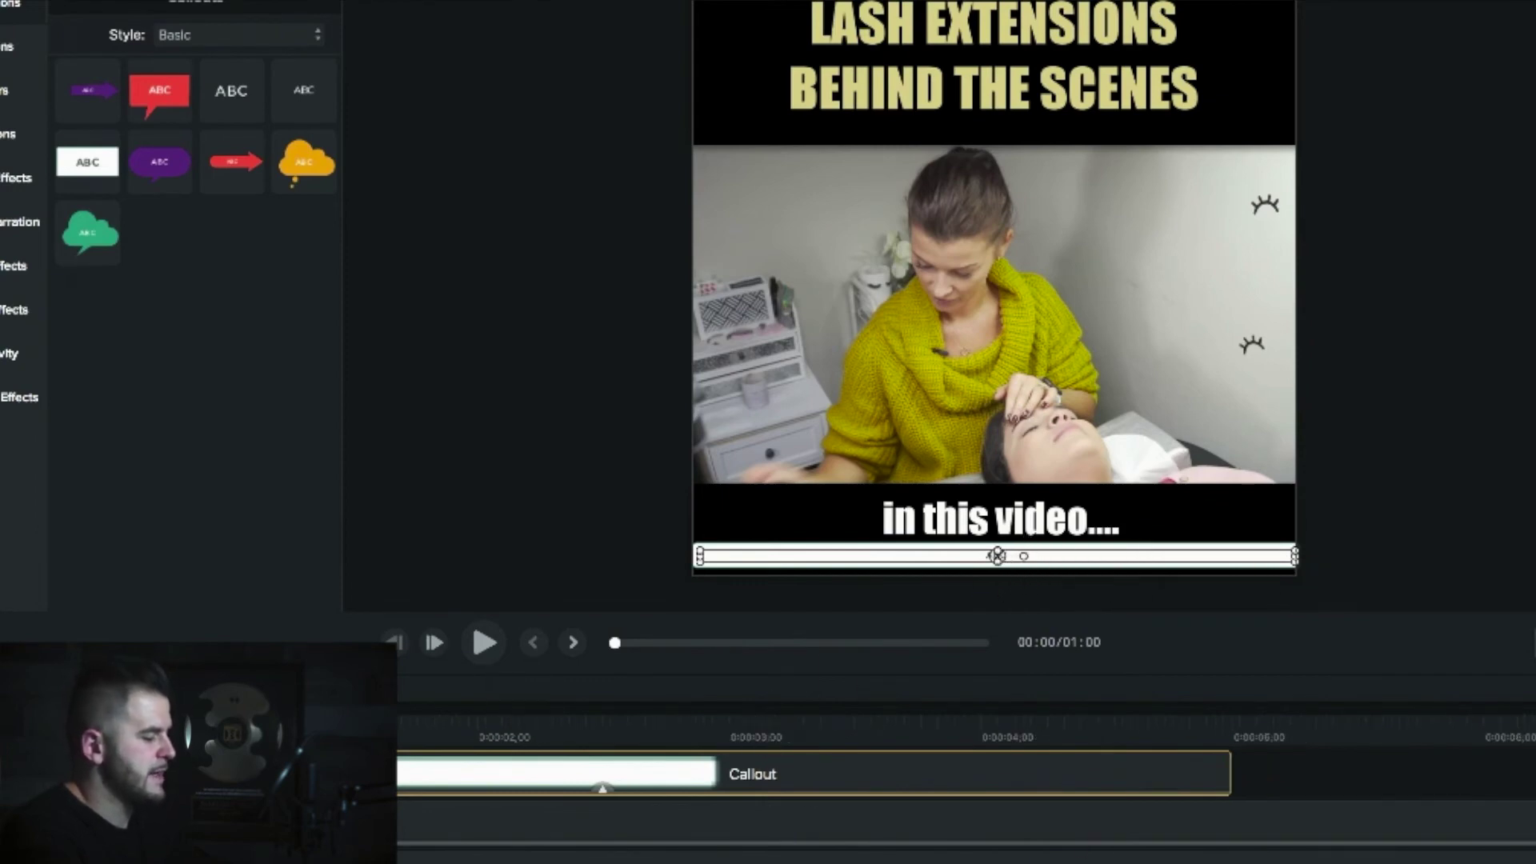
pyautogui.press('super+minus')
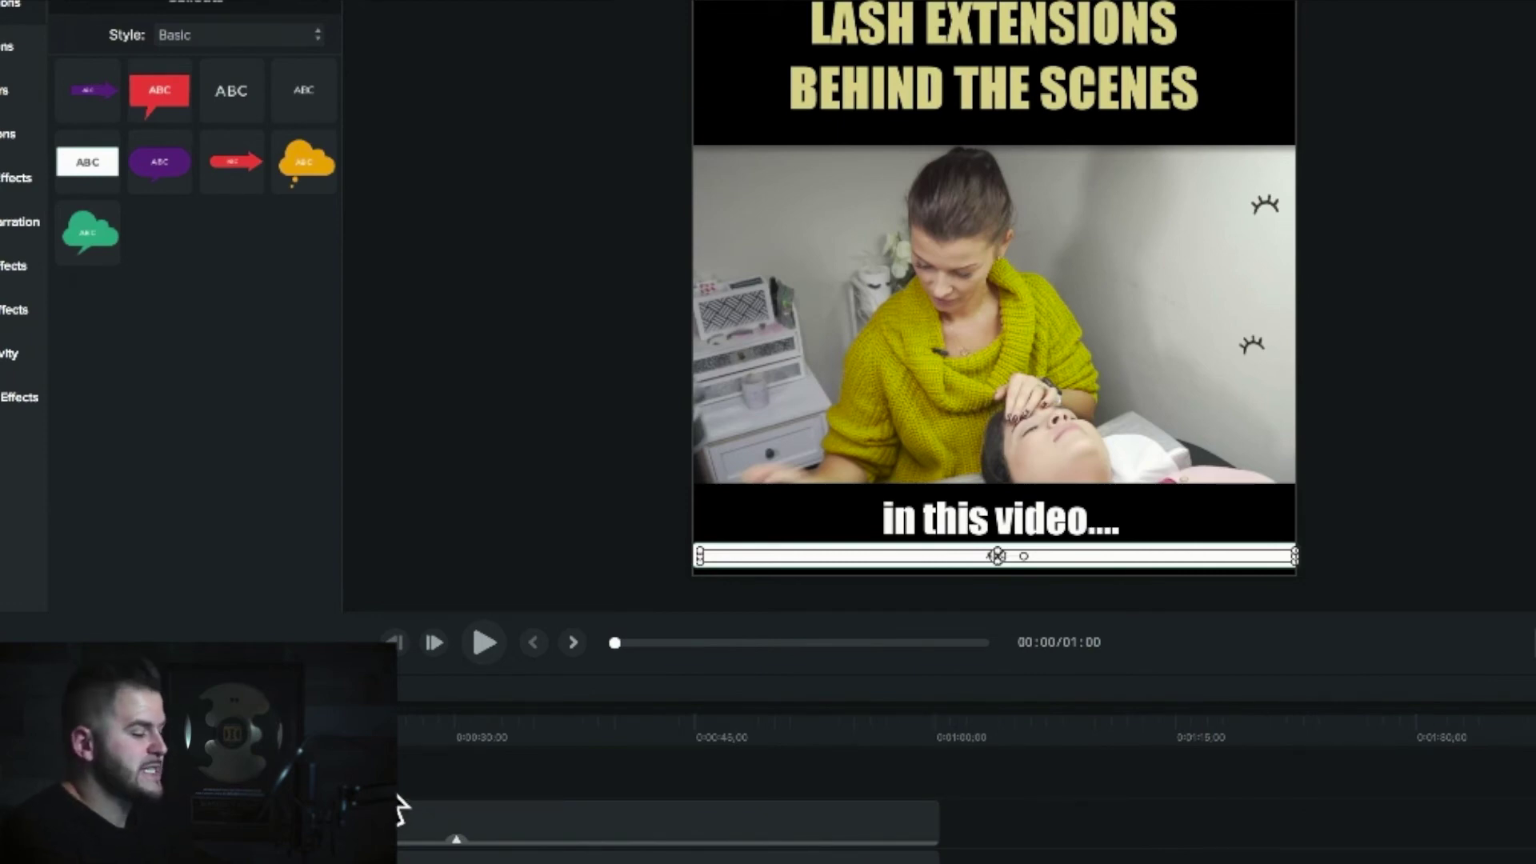
pyautogui.moveTo(419, 773); pyautogui.dragTo(926, 840)
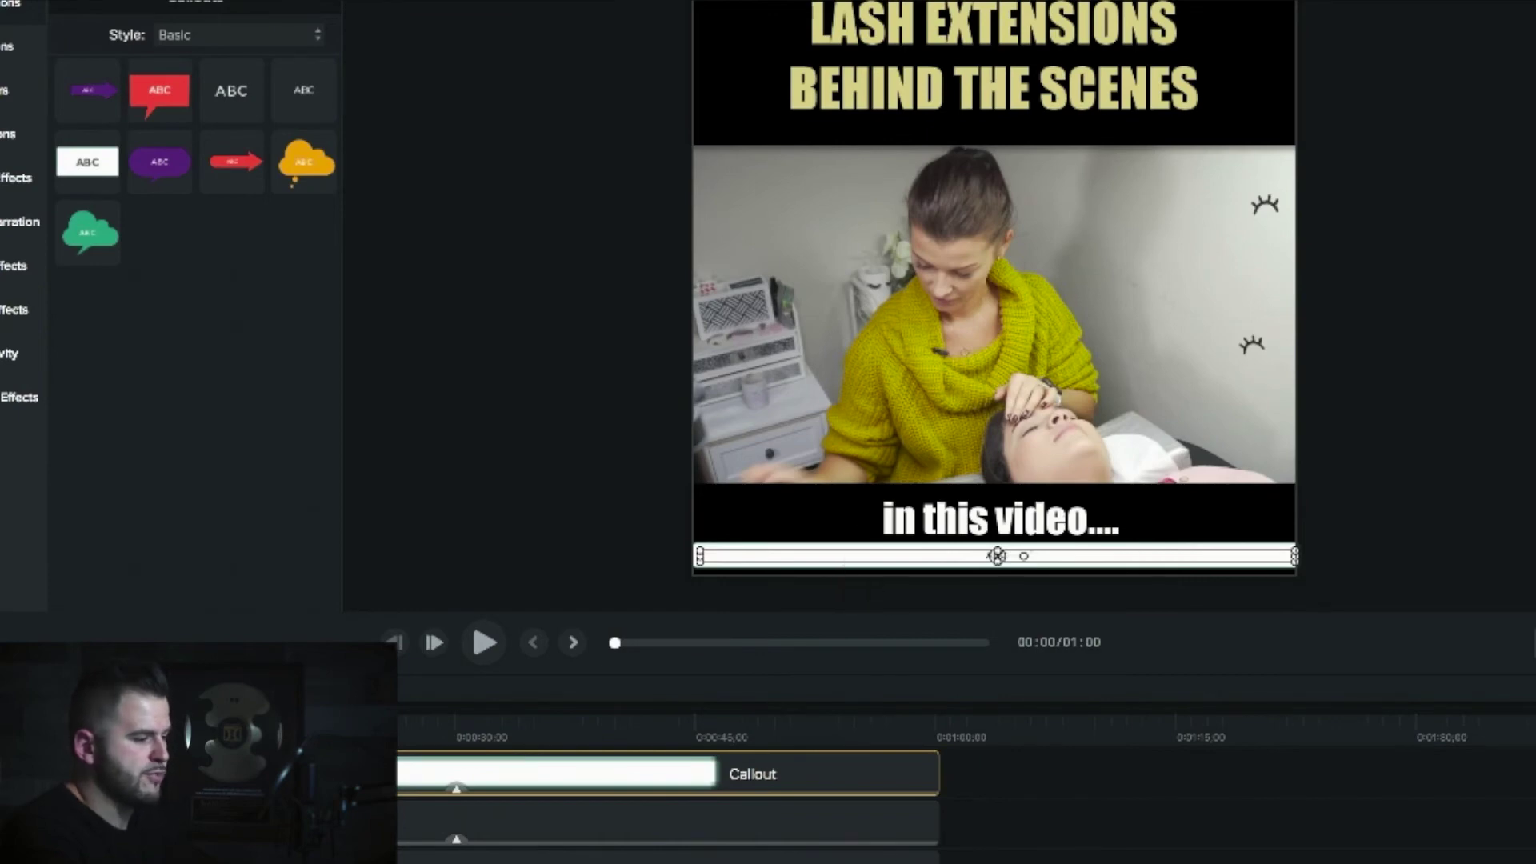
# Color the rectangle's outline and fill with the beige-yellow sampled from the title text
pyautogui.press('super+1')
pyautogui.click(1452, 155)
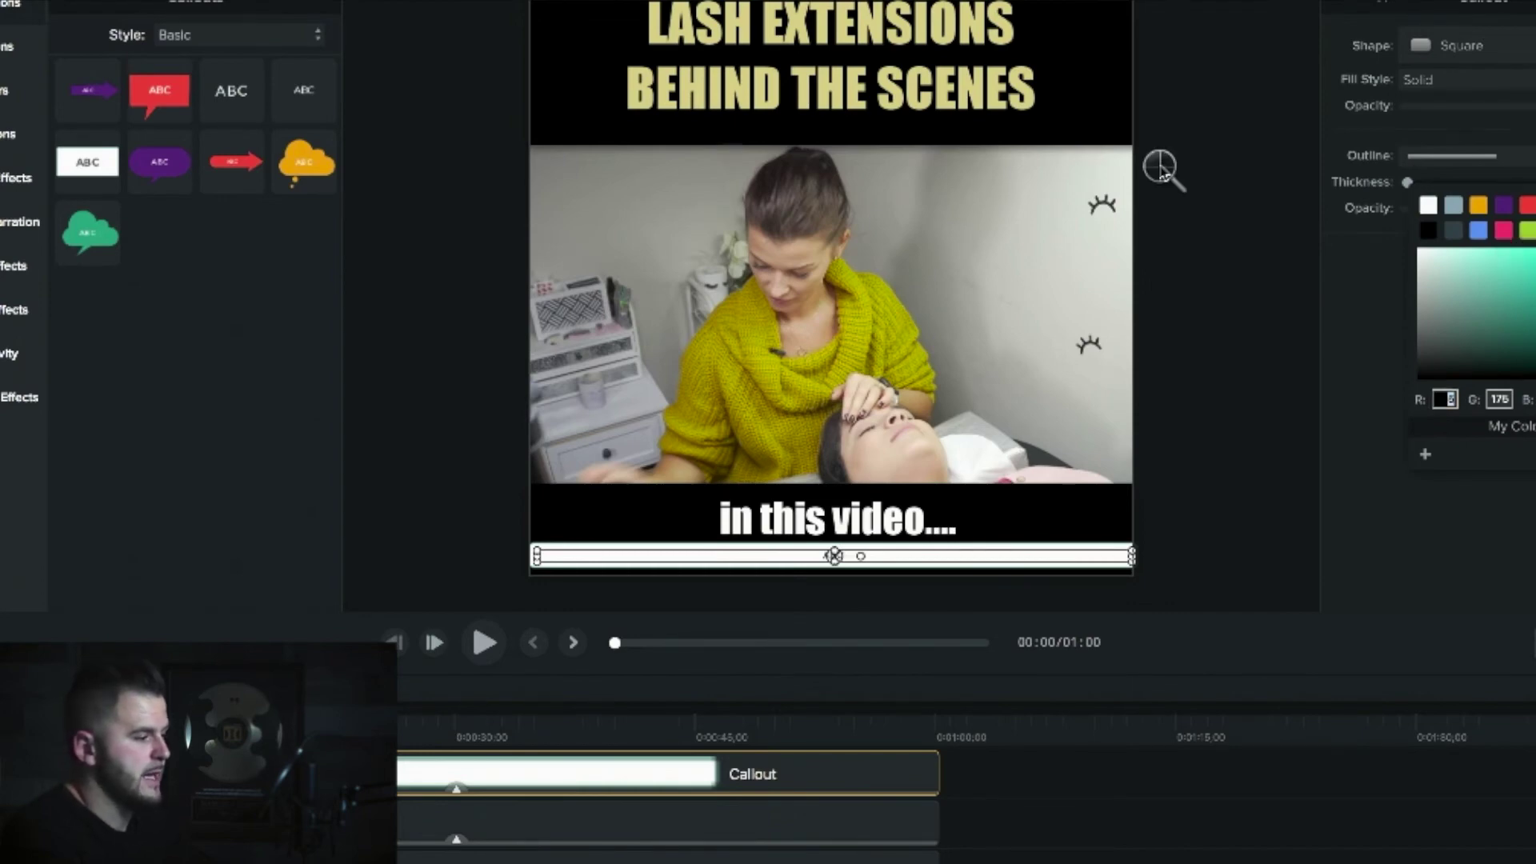
pyautogui.click(996, 97)
pyautogui.click(1480, 104)
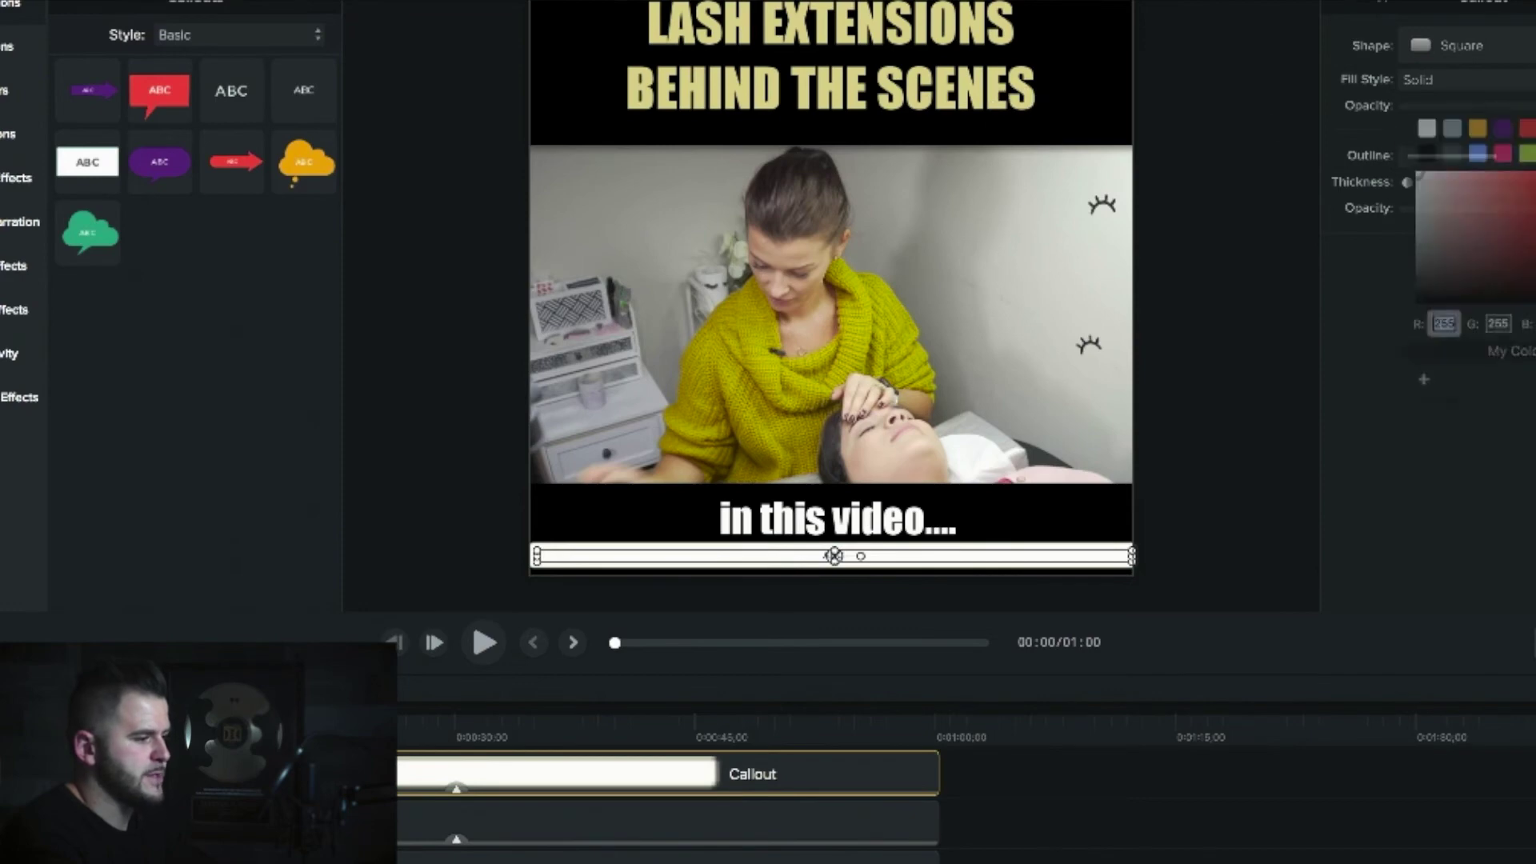
pyautogui.click(945, 88)
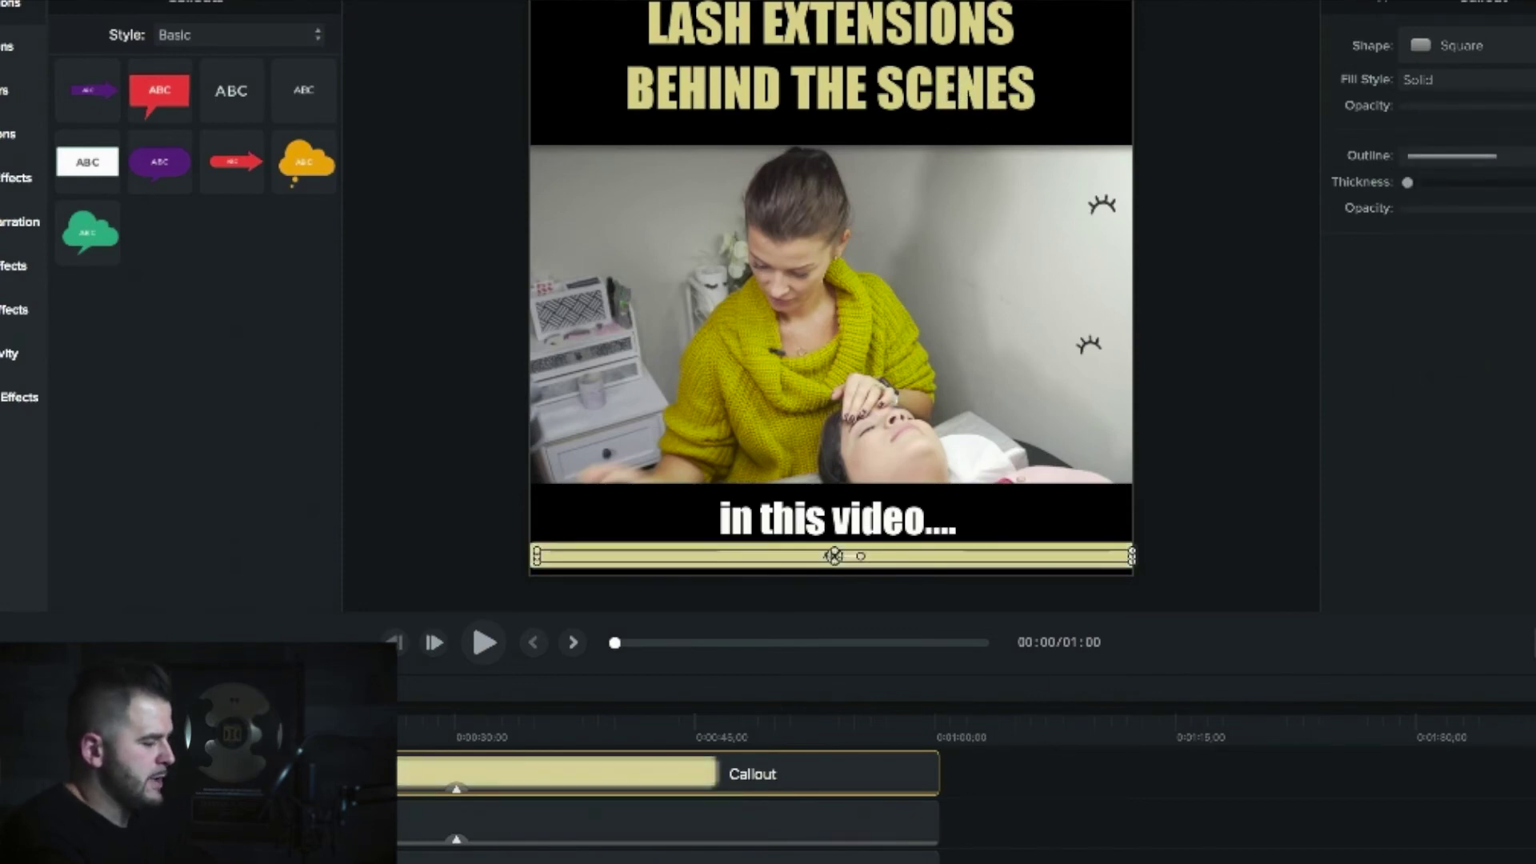
# Preview the colored bar from the start, then apply the Slide Right transition to its callout
pyautogui.click(483, 643)
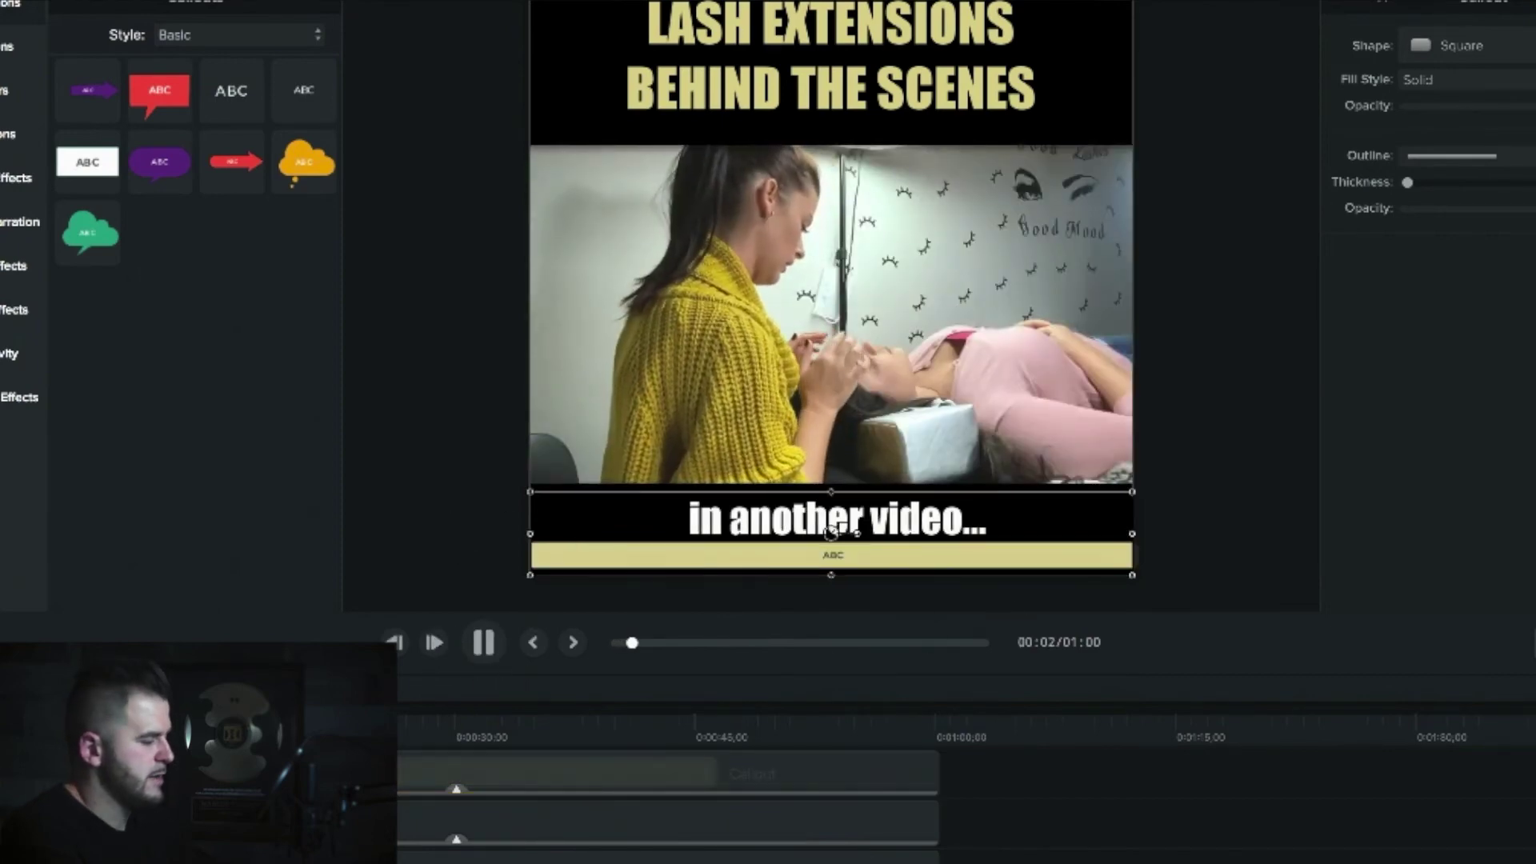
pyautogui.press('space')
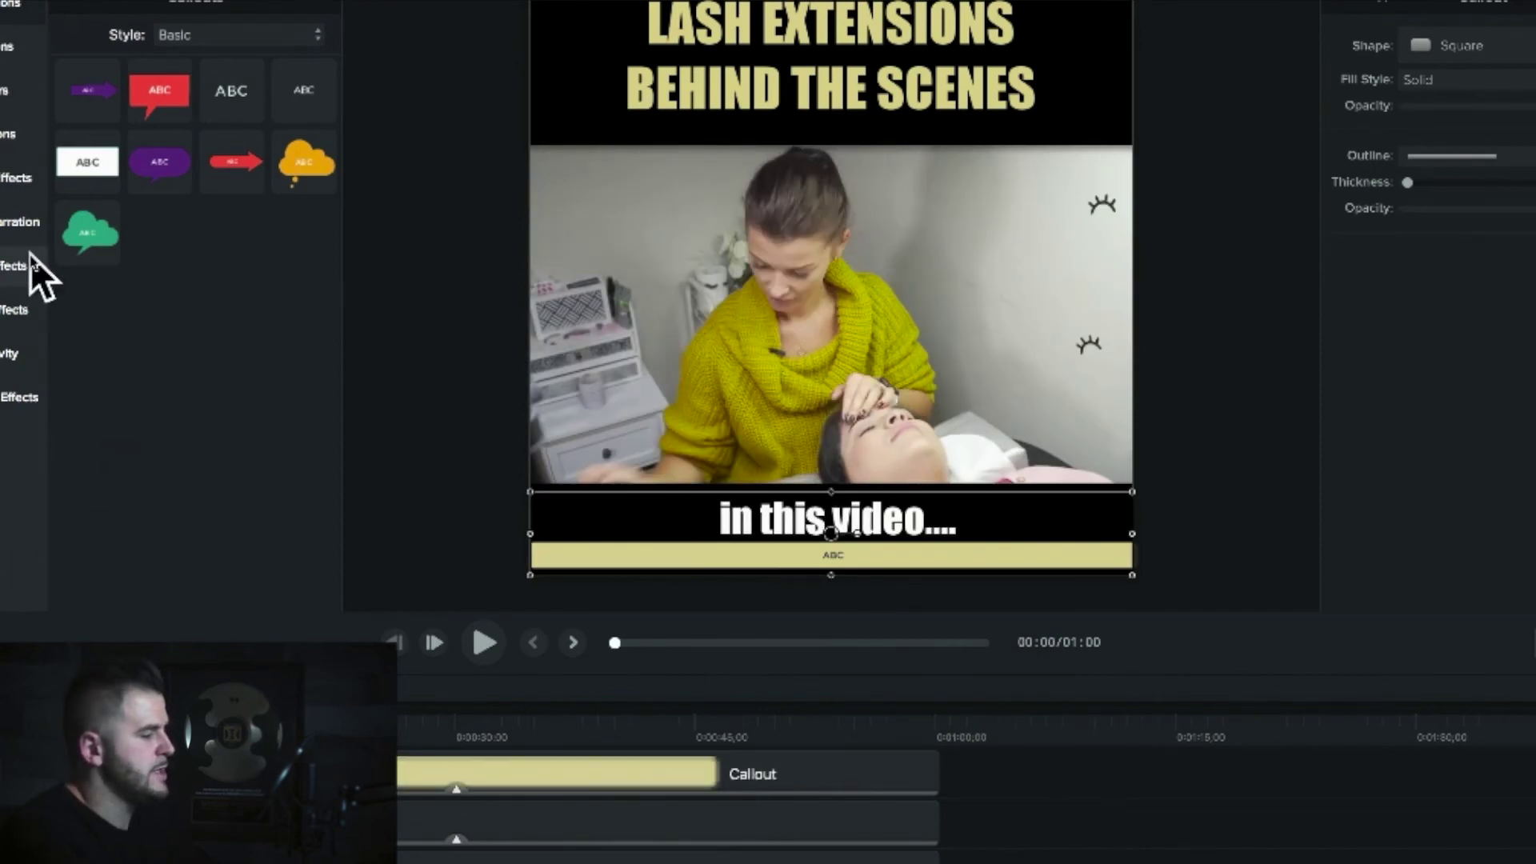
pyautogui.click(8, 138)
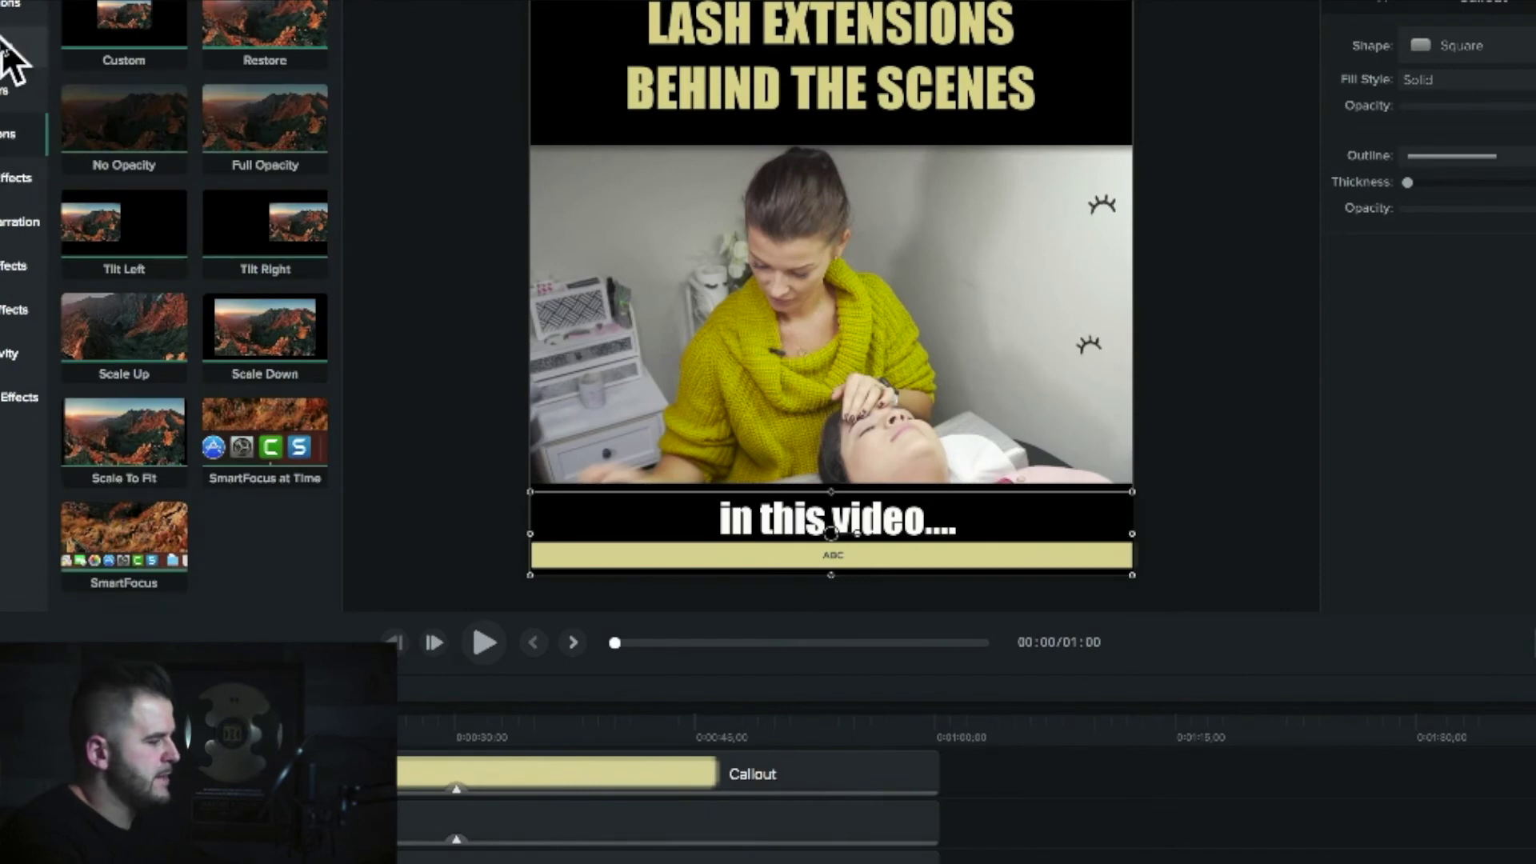
pyautogui.click(4, 62)
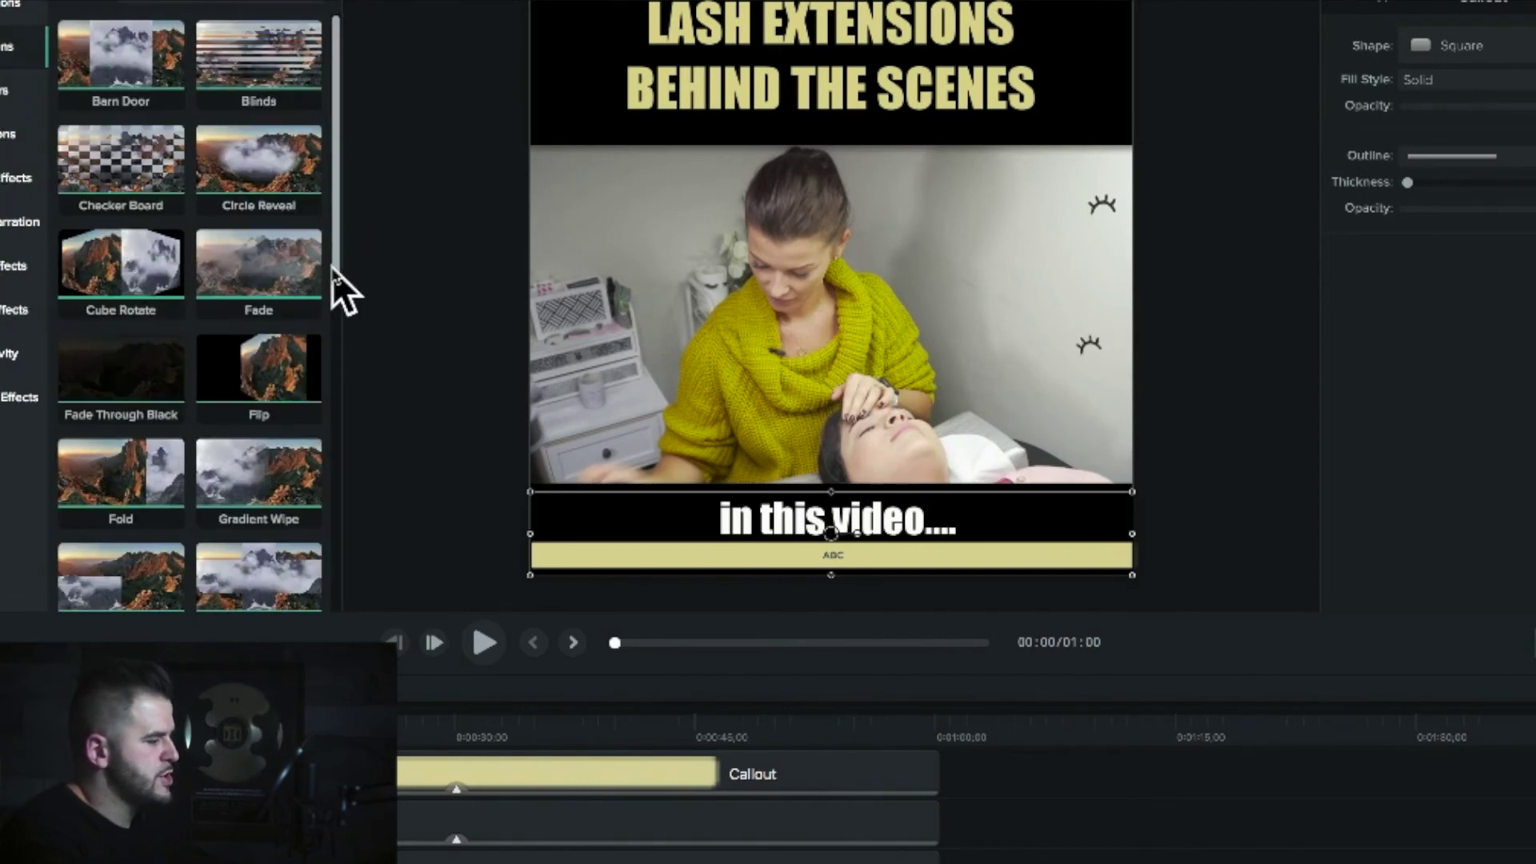
pyautogui.moveTo(333, 283); pyautogui.dragTo(357, 517)
pyautogui.moveTo(247, 478); pyautogui.dragTo(264, 772)
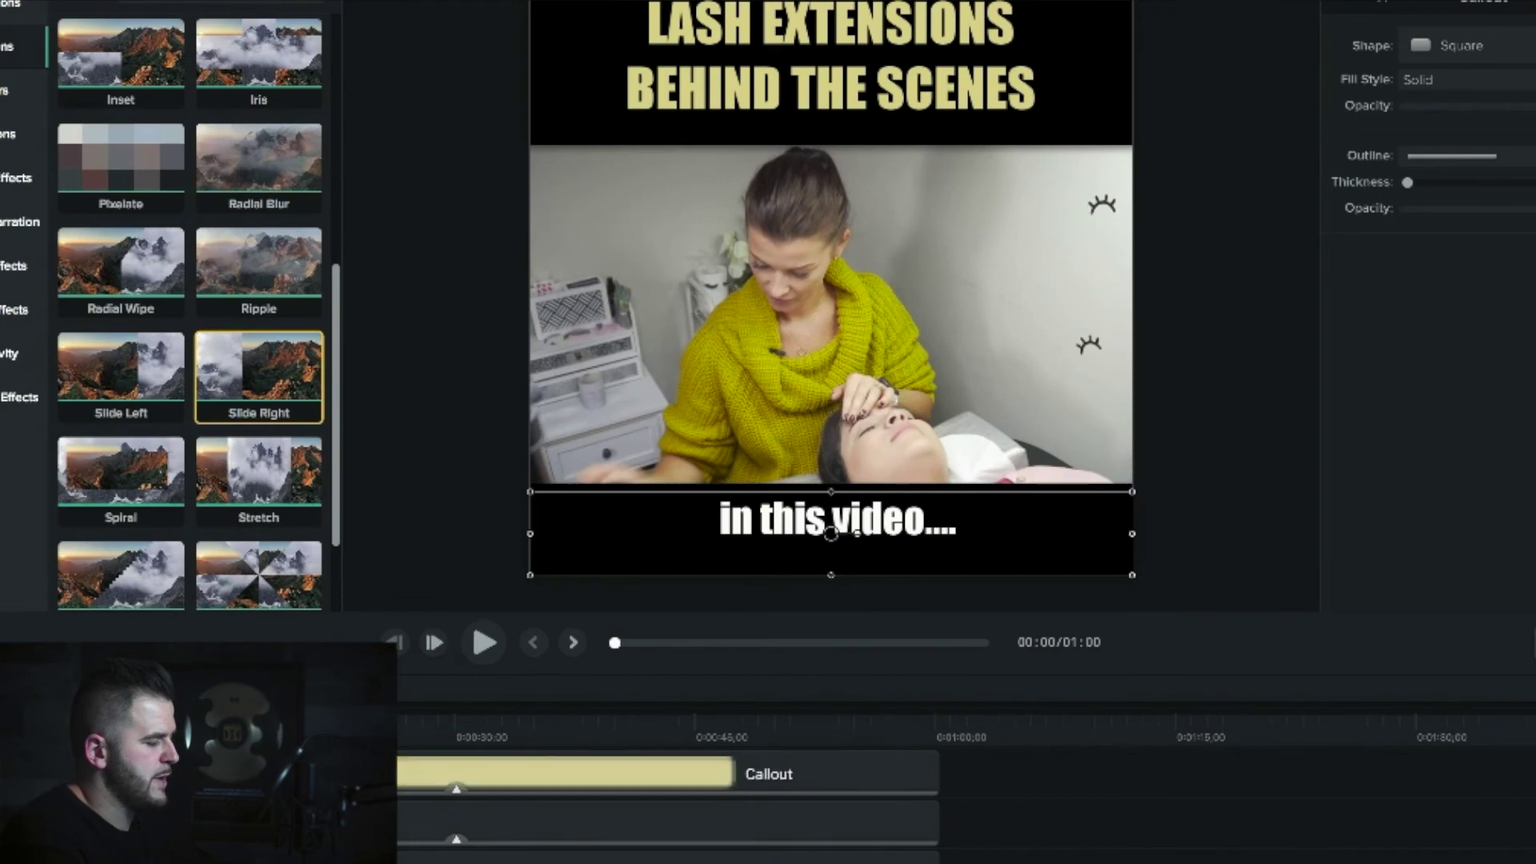
# Lengthen the bar's opening Slide Right transition to cover nearly the whole callout and play the video to check it
pyautogui.moveTo(258, 376); pyautogui.dragTo(791, 767)
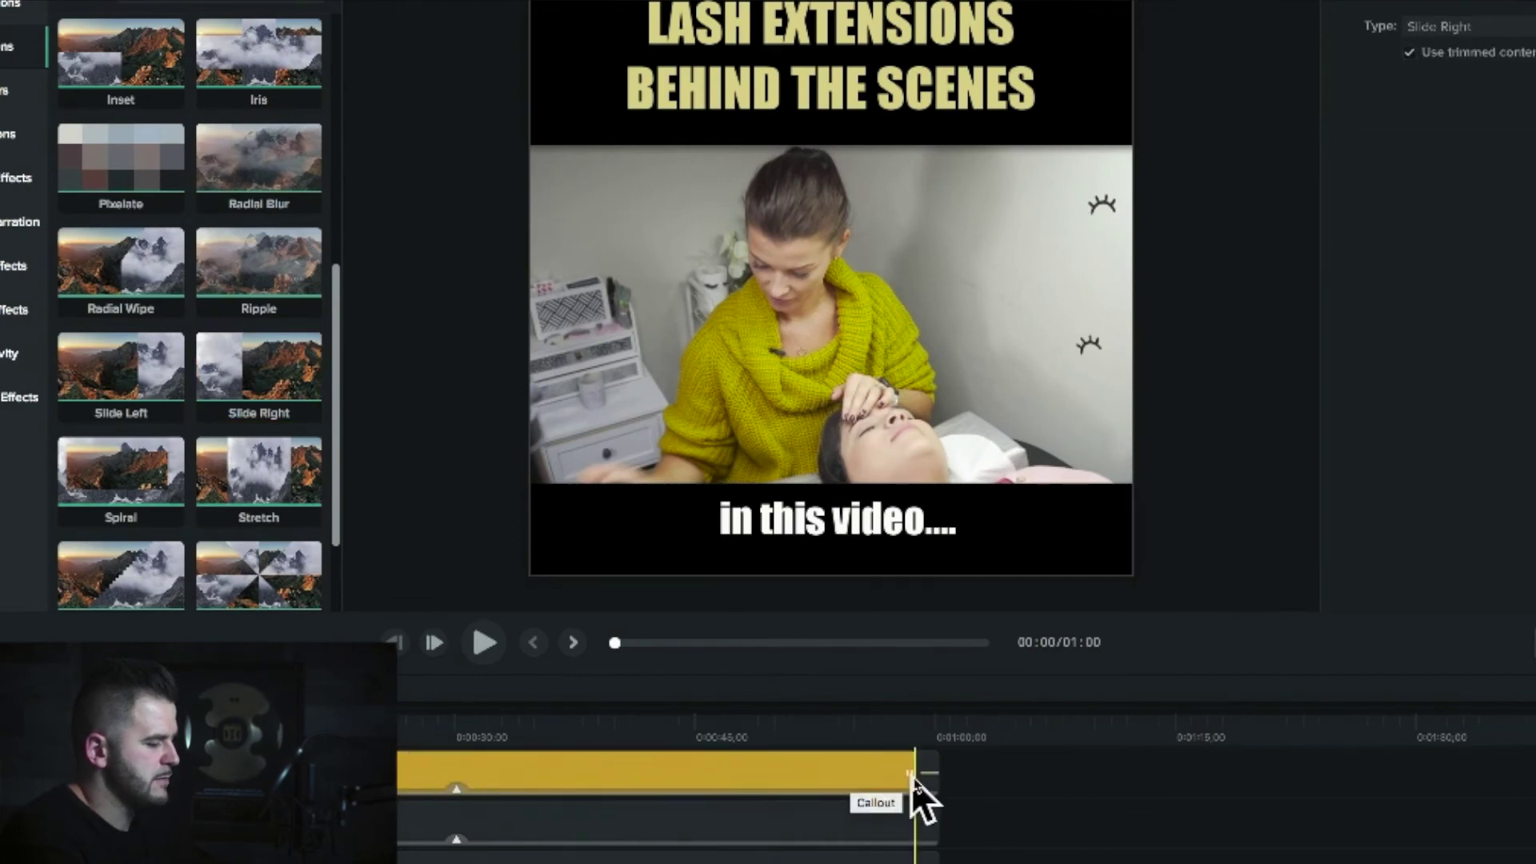
pyautogui.moveTo(911, 775); pyautogui.dragTo(899, 780)
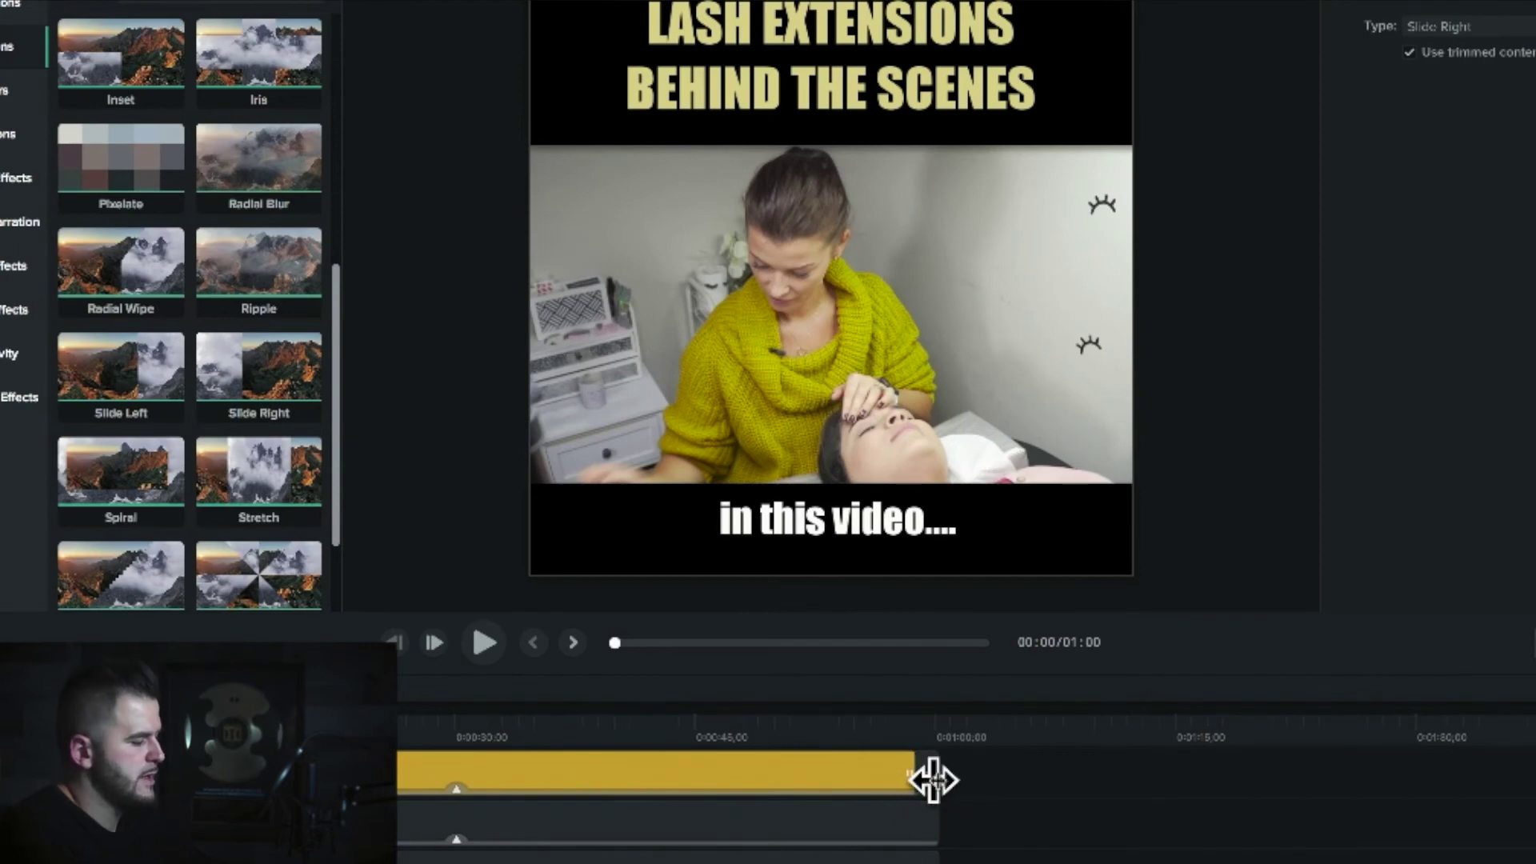
pyautogui.moveTo(552, 709); pyautogui.dragTo(16, 784)
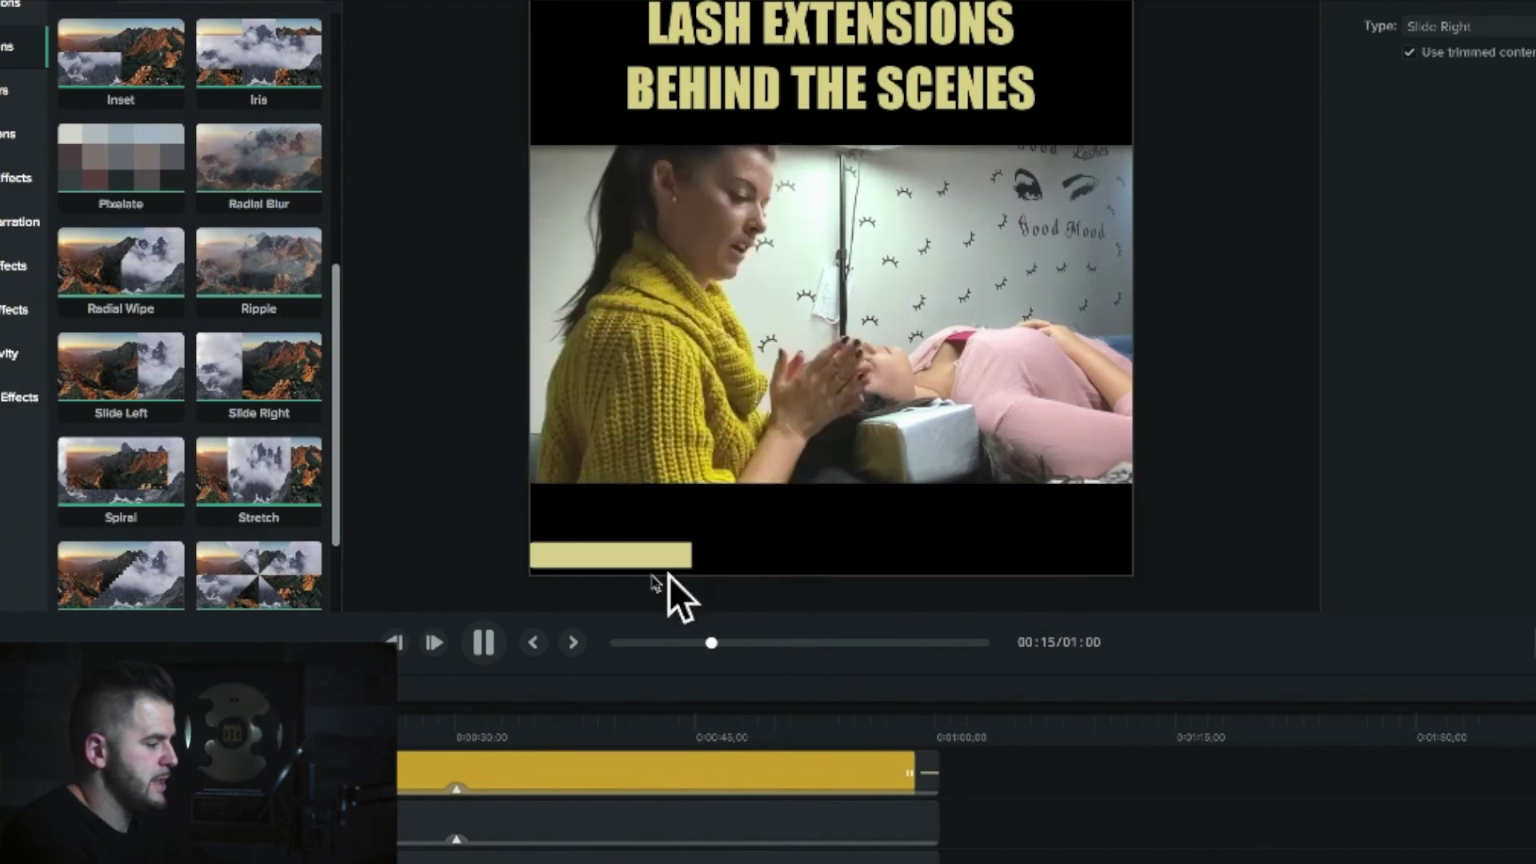
pyautogui.press('space')
# Set the progress bar's fill style to Gradient, trying a dotted outline before restoring the solid one
pyautogui.click(926, 784)
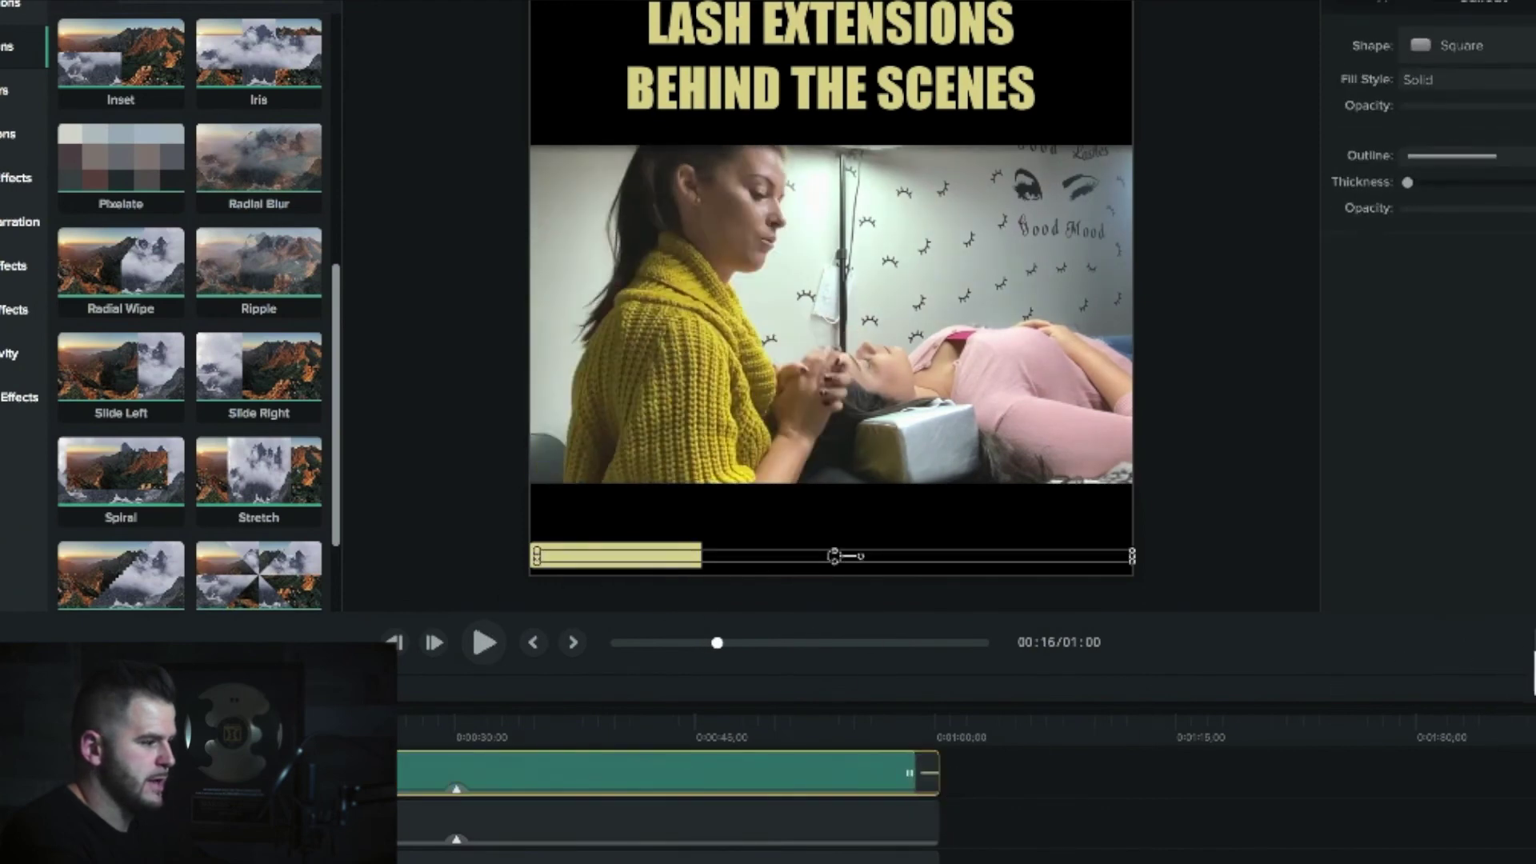
pyautogui.click(1476, 157)
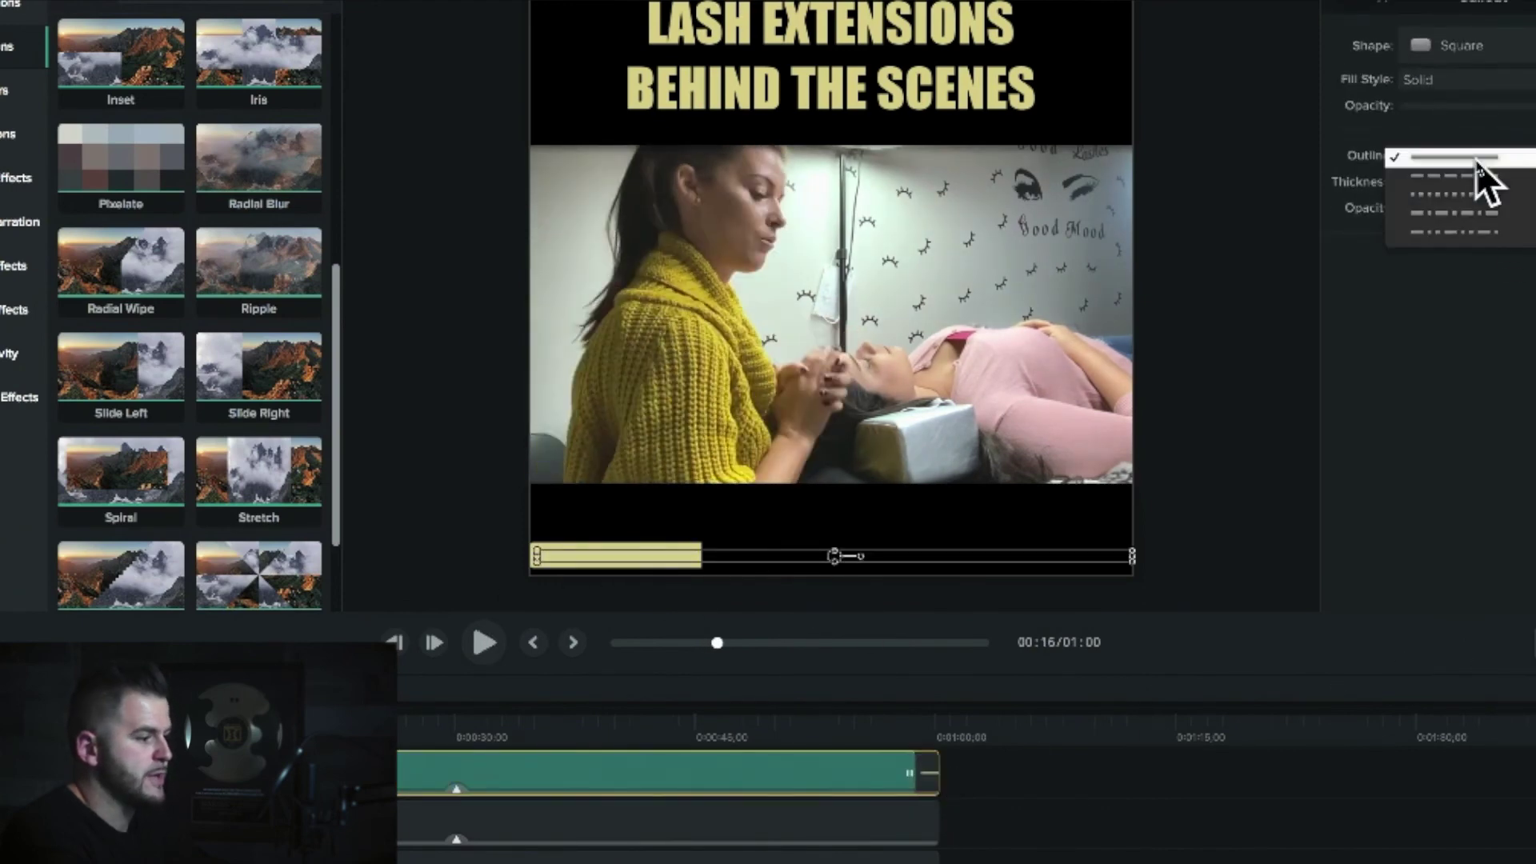
pyautogui.click(1479, 174)
pyautogui.click(1452, 79)
pyautogui.click(1462, 97)
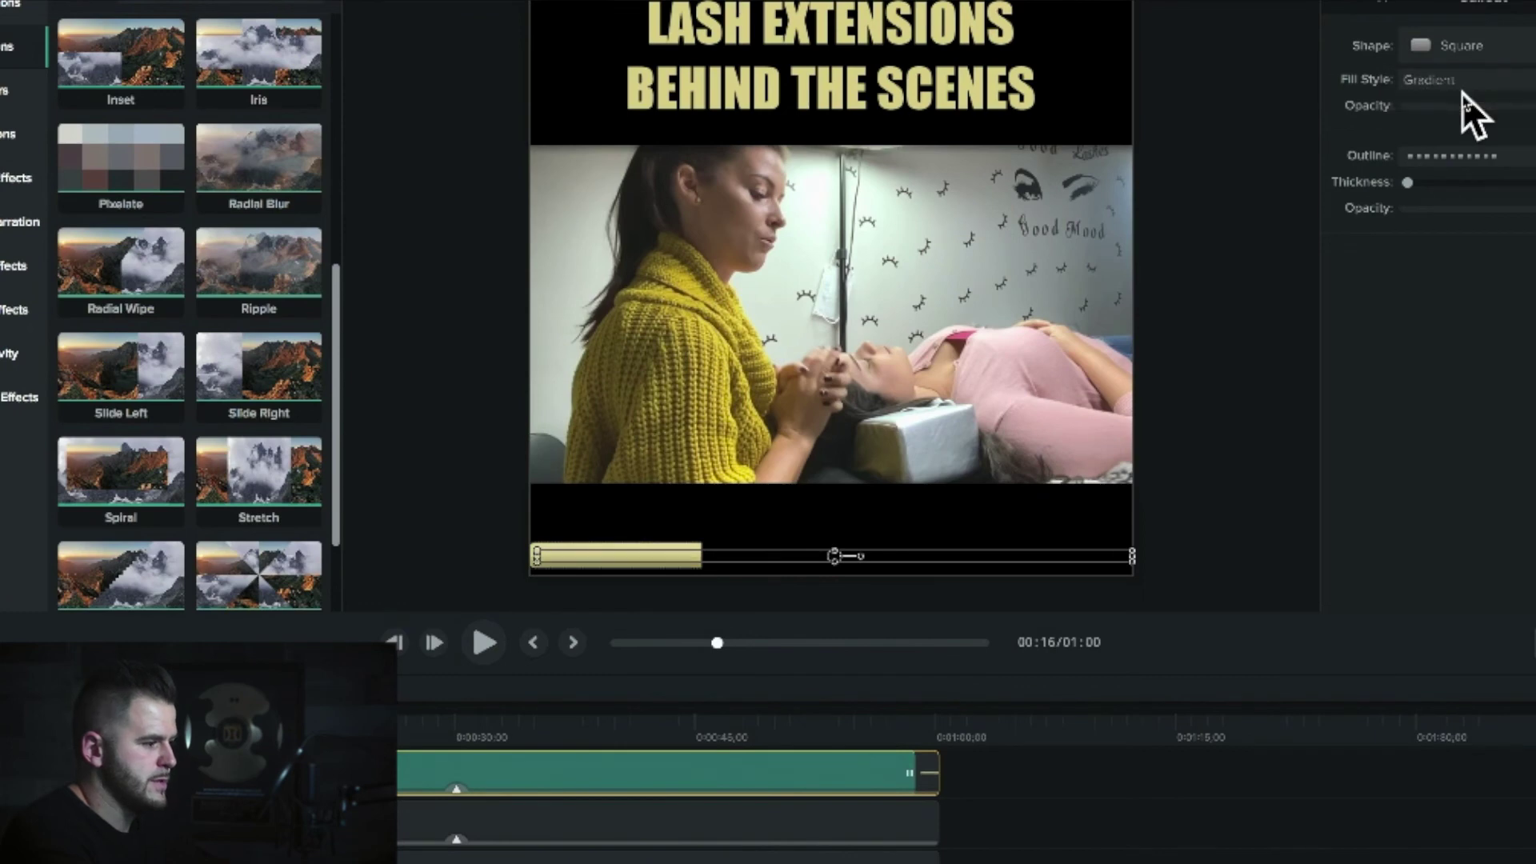
pyautogui.click(1459, 154)
pyautogui.click(1456, 121)
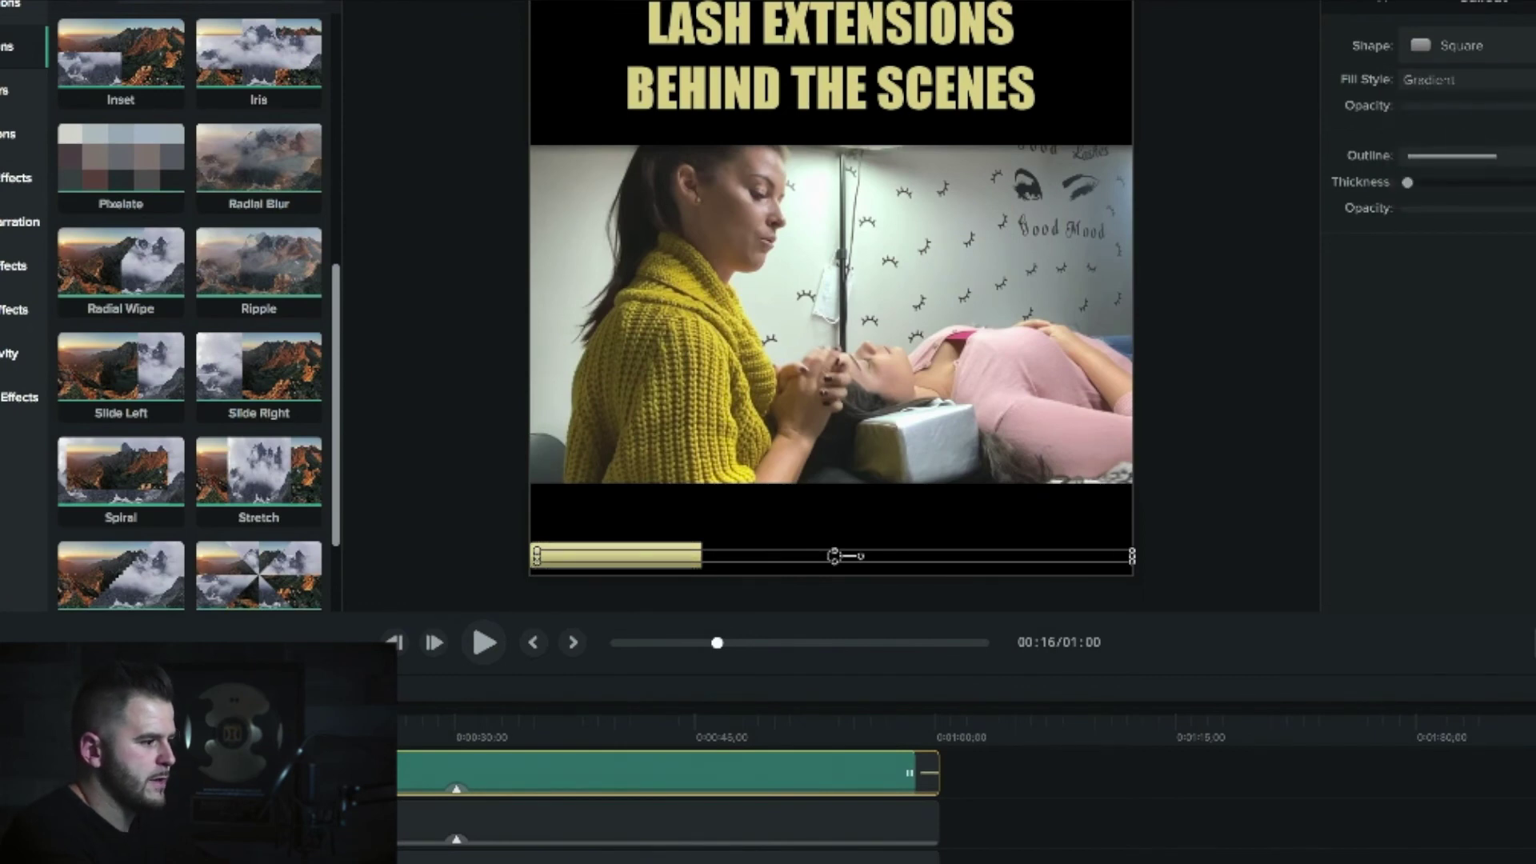
pyautogui.moveTo(1533, 107); pyautogui.dragTo(1534, 171)
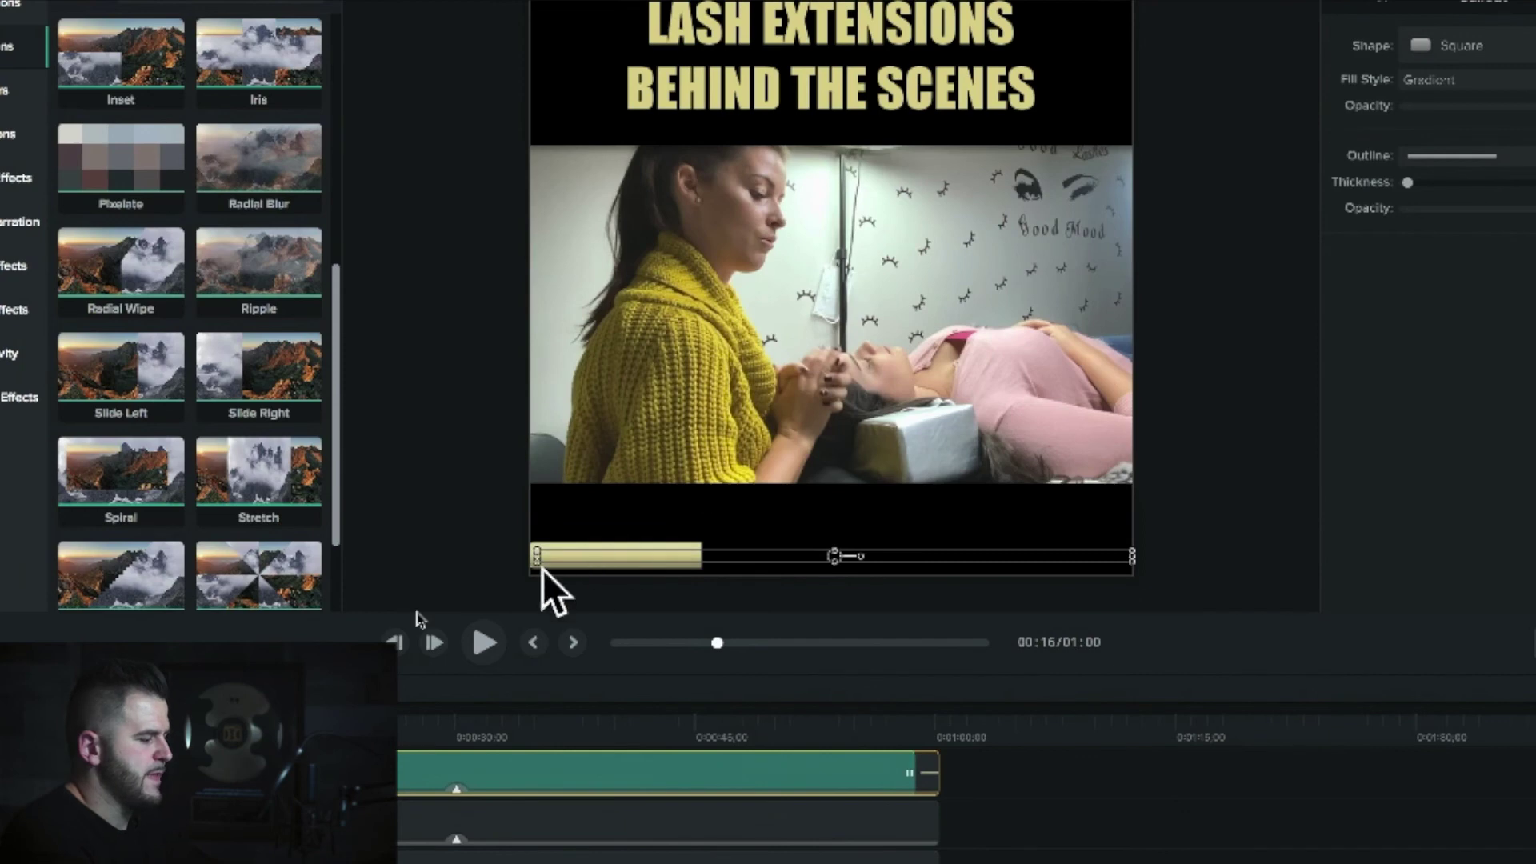
pyautogui.click(504, 650)
# Switch to the limitlessbeautybrand Instagram profile and look through its IGTV videos
pyautogui.click(763, 394)
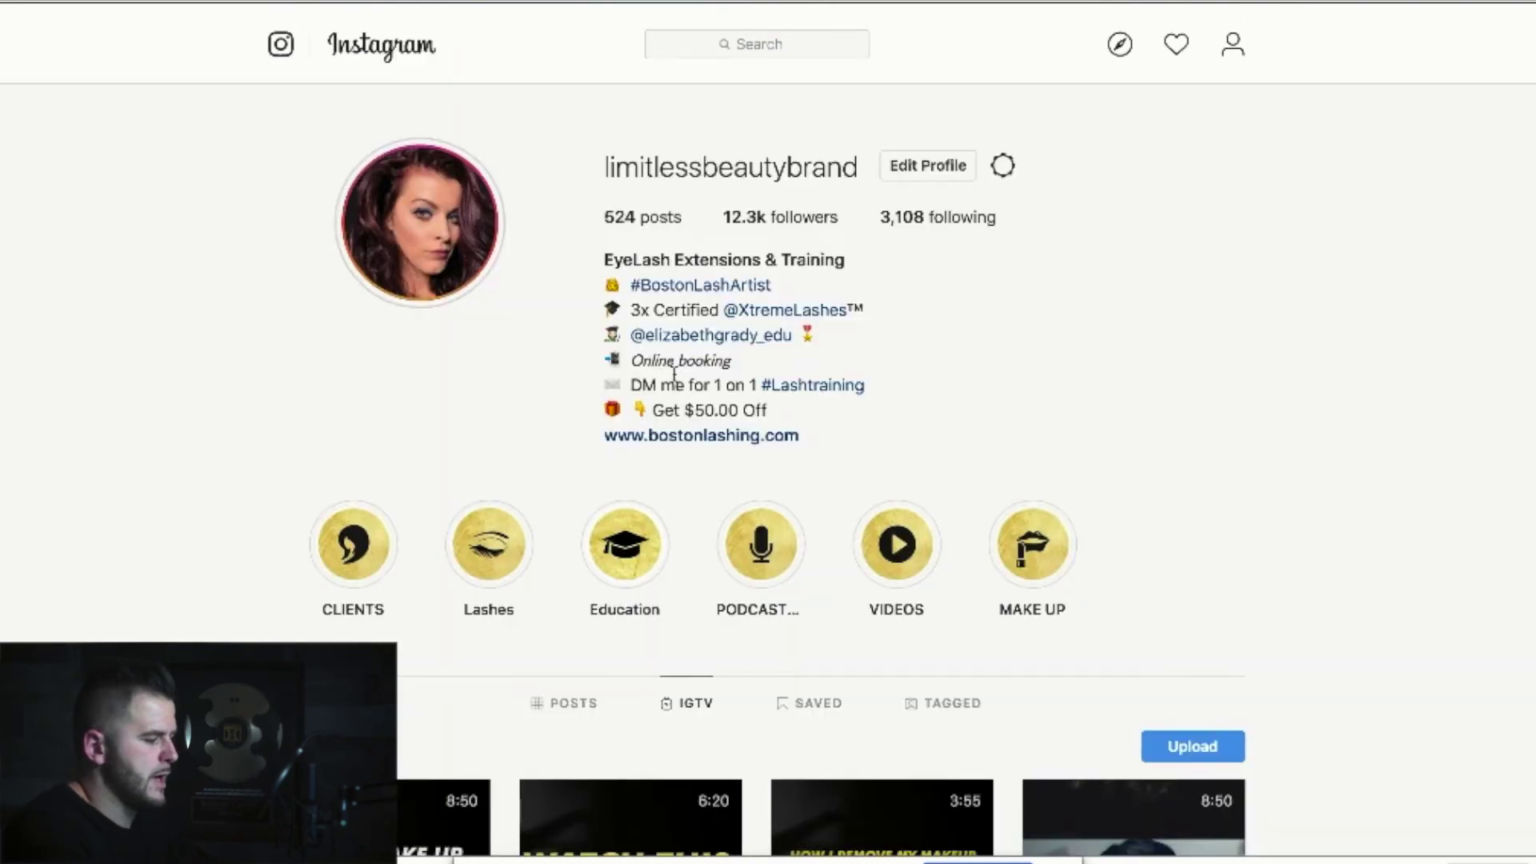
pyautogui.scroll(-6, 1406, 497)
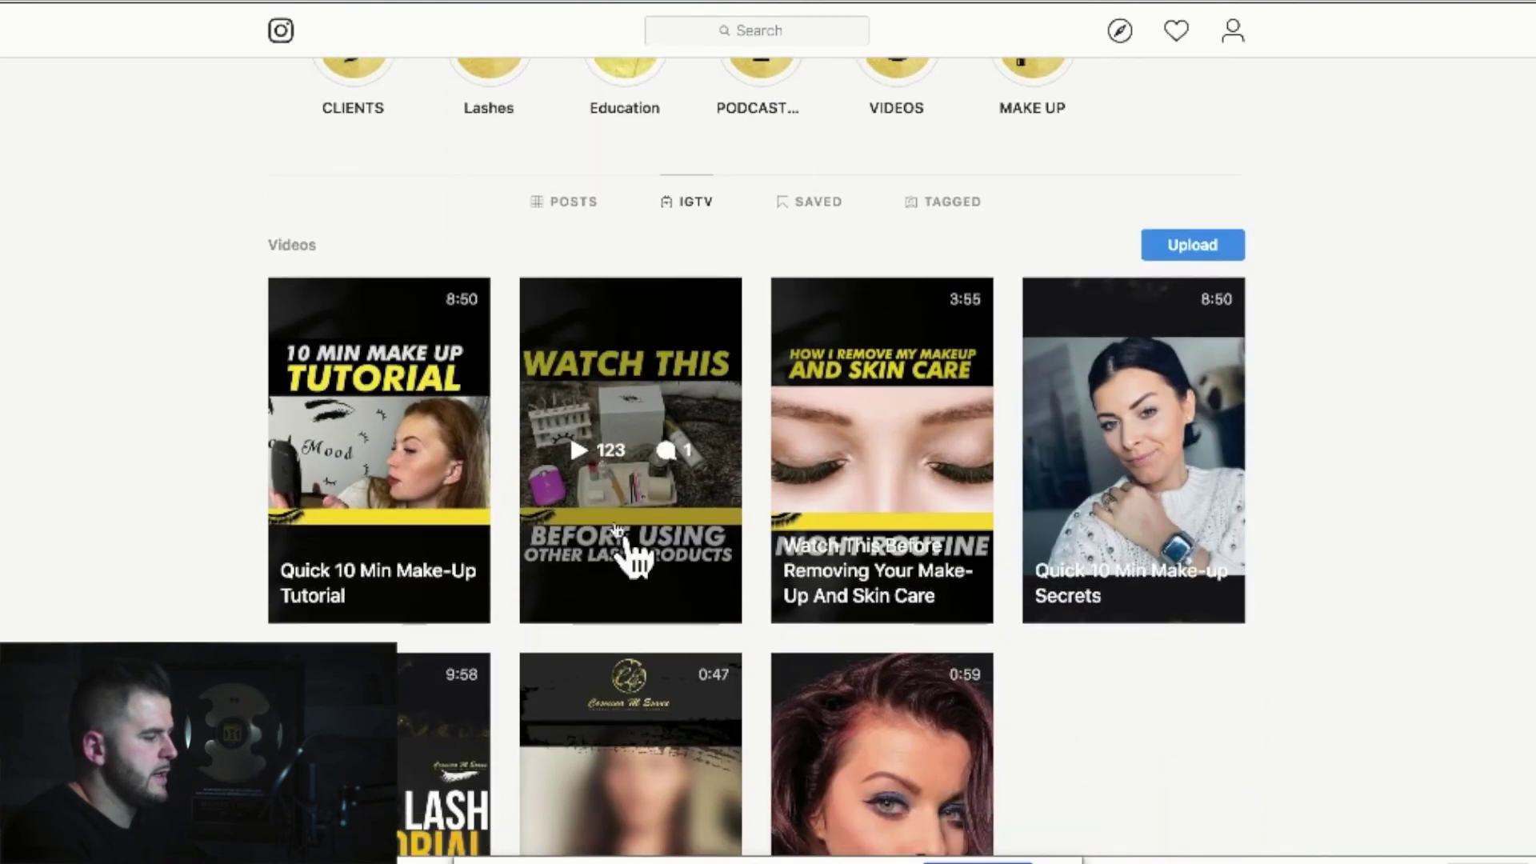